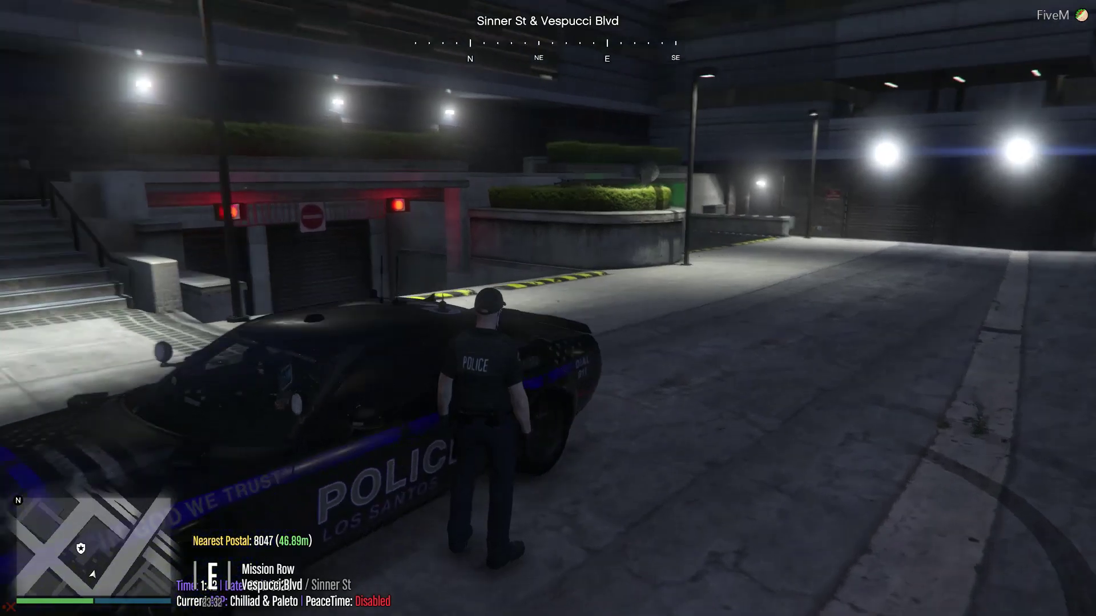
- Walk the officer around the parked police car to view its front and sides
key(w)
key(a)
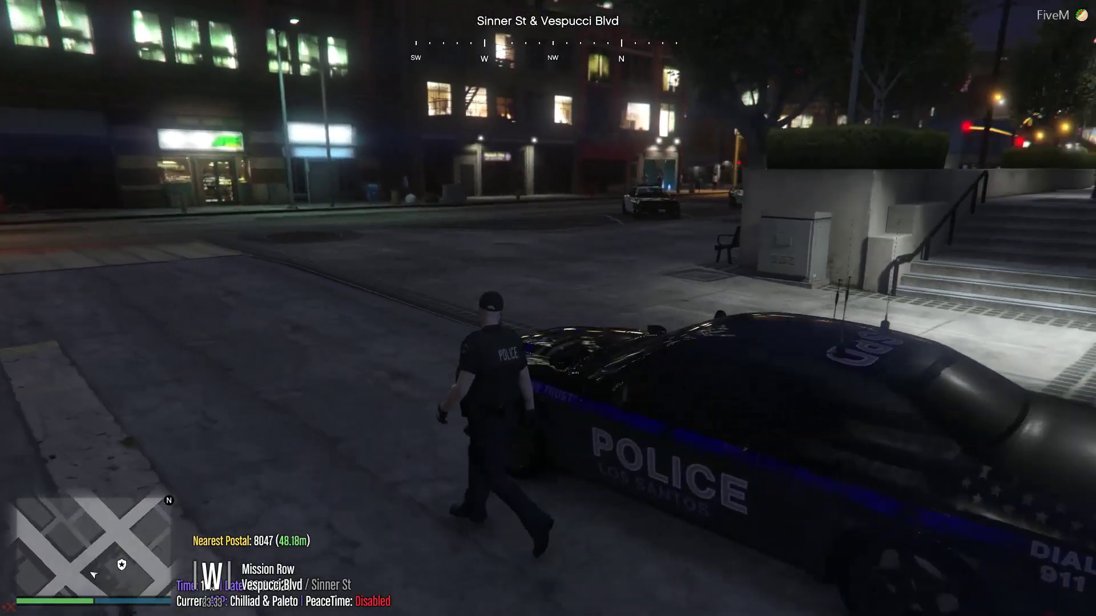
key(w)
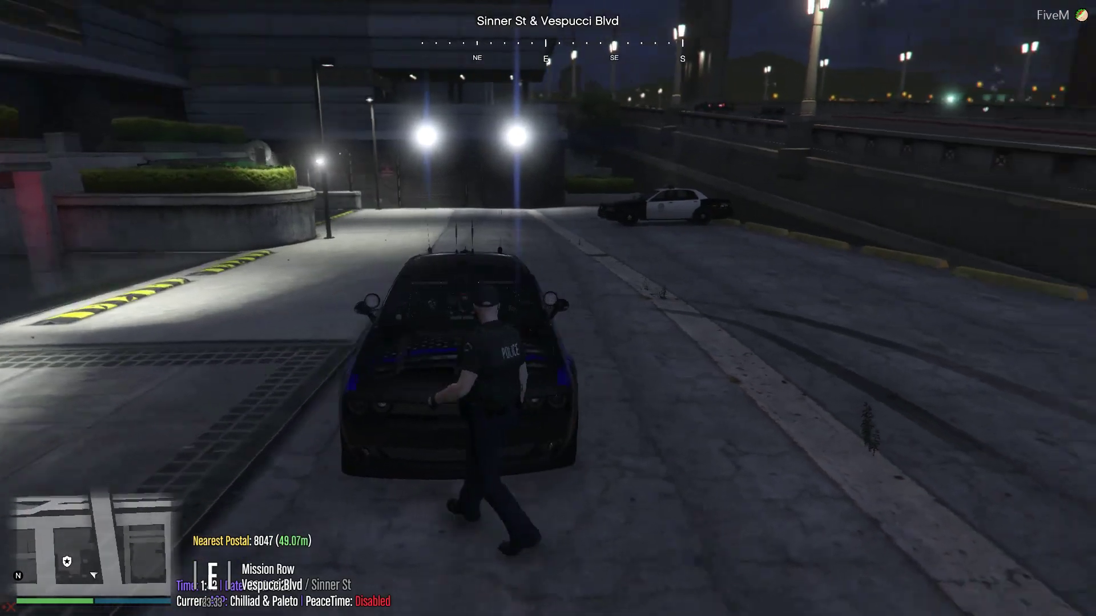
key(s)
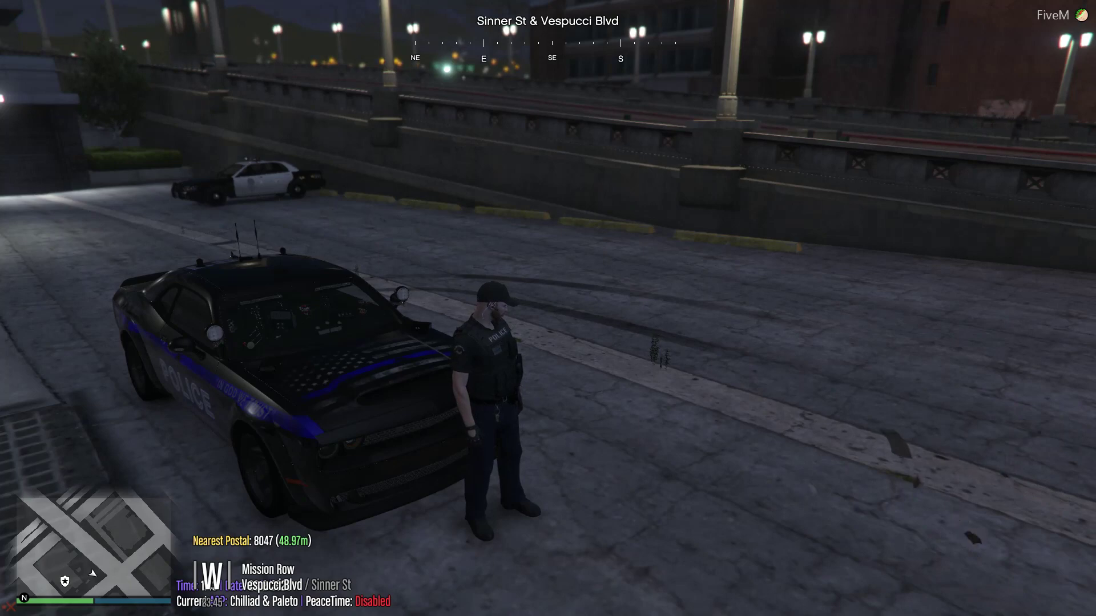
key(w)
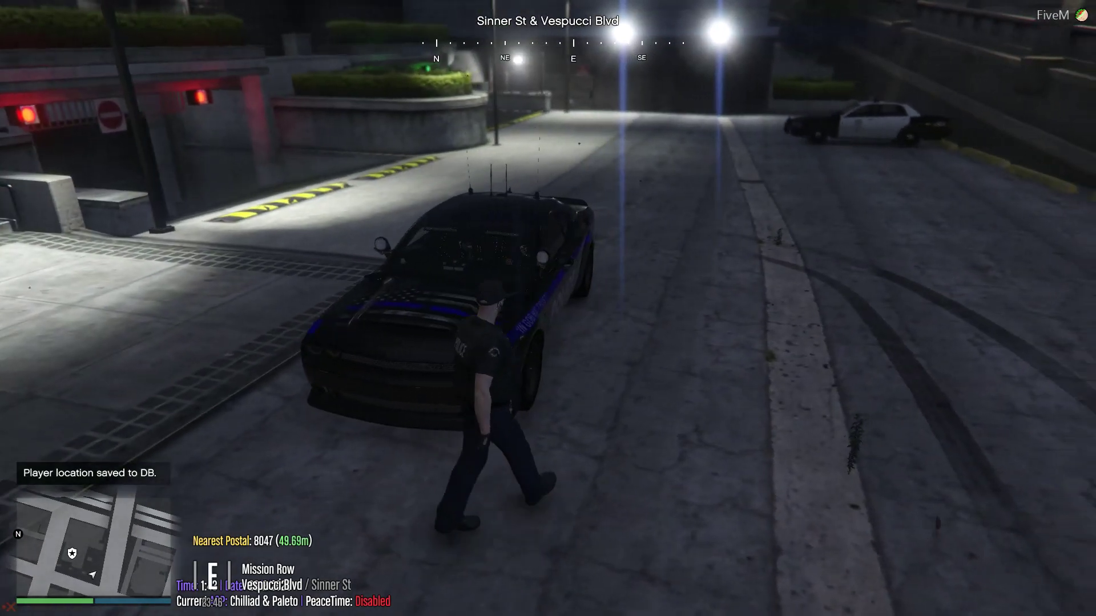
key(w)
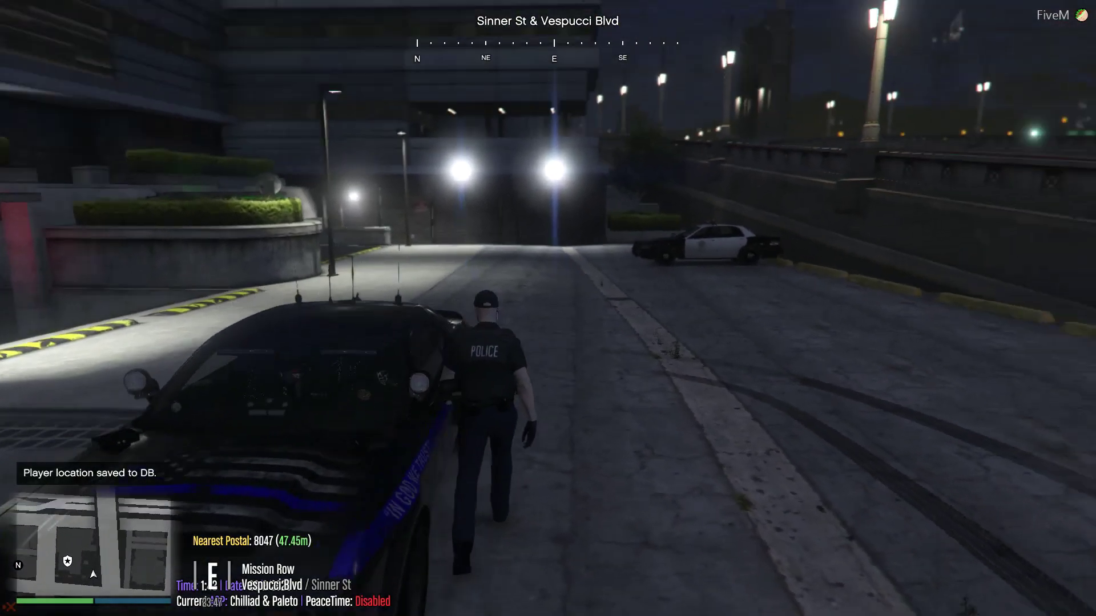
- Enter the police car and test its headlights and emergency lights
key(f)
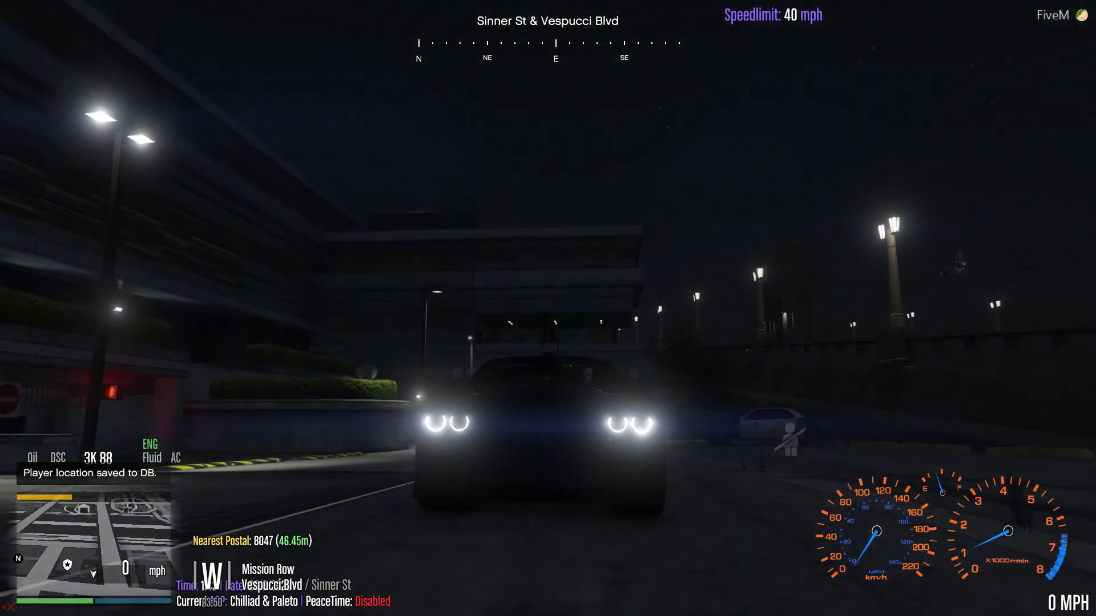
key(h)
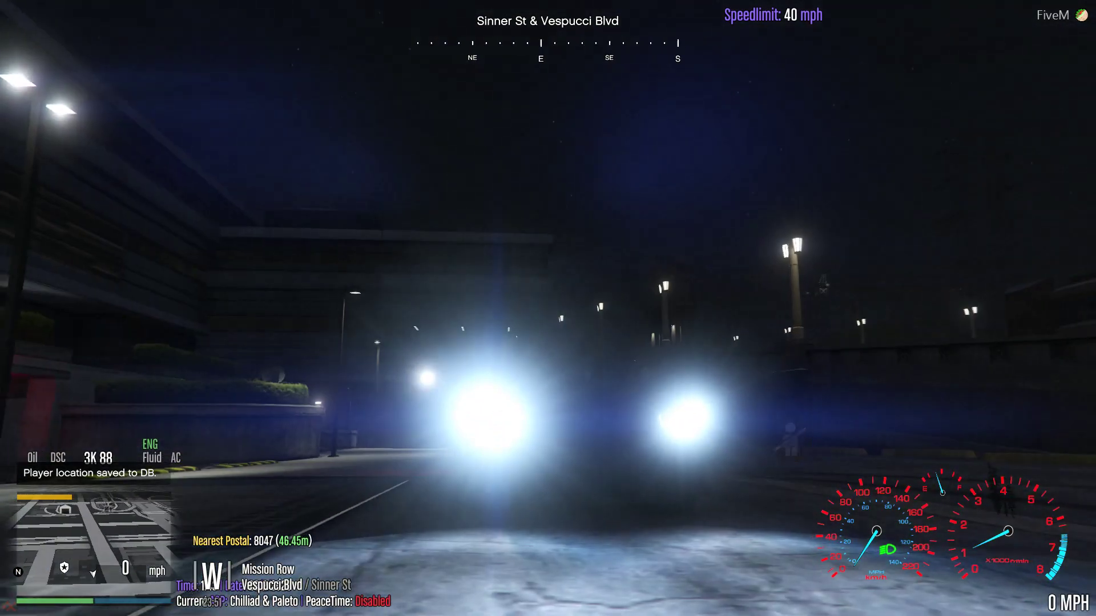
key(h)
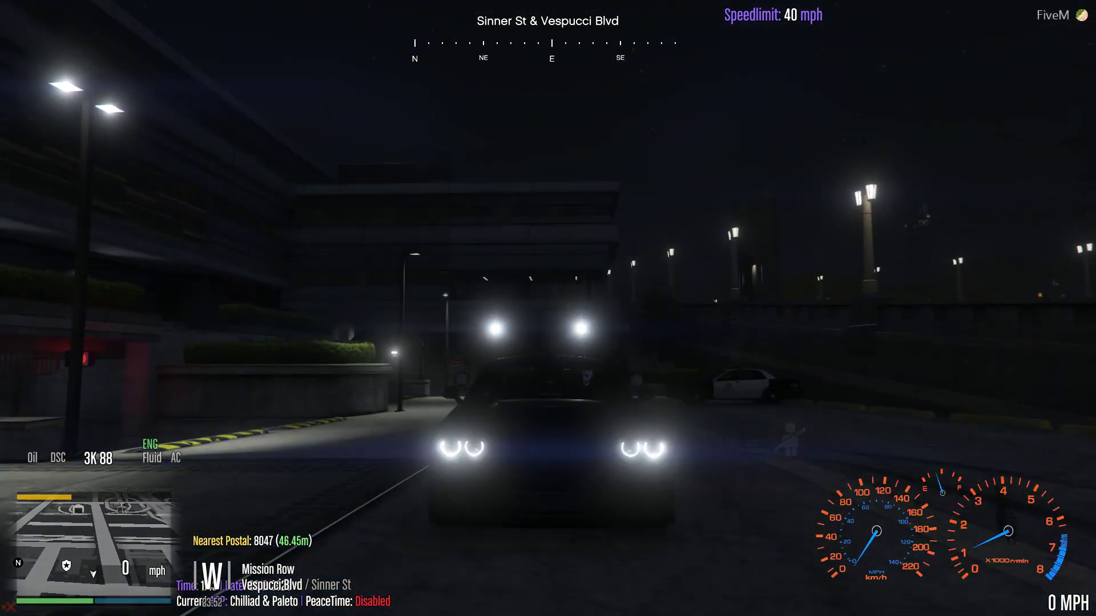
key(q)
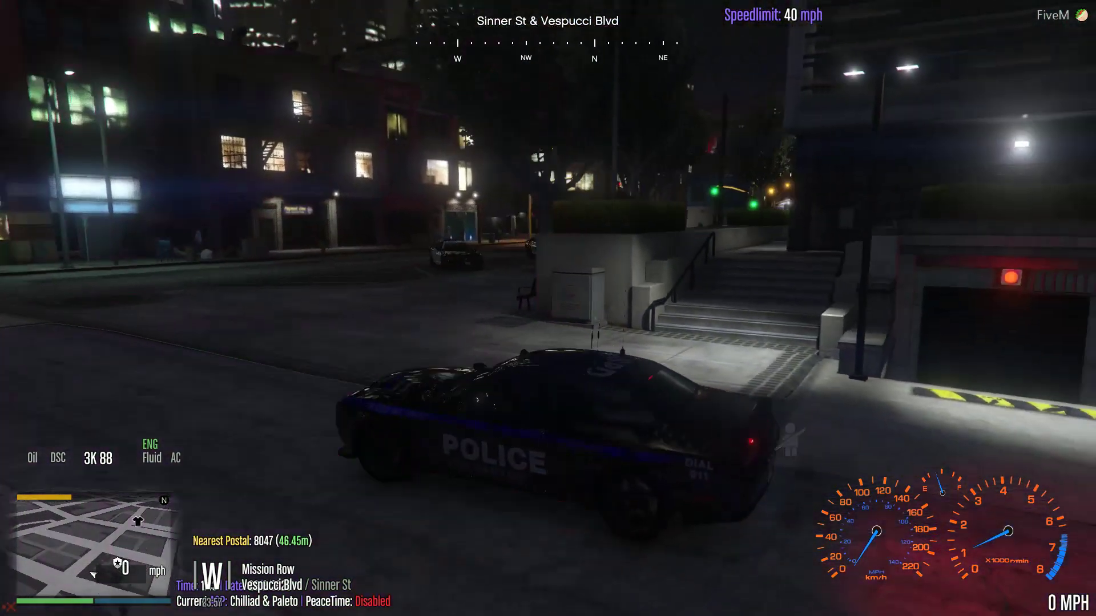
key(F3)
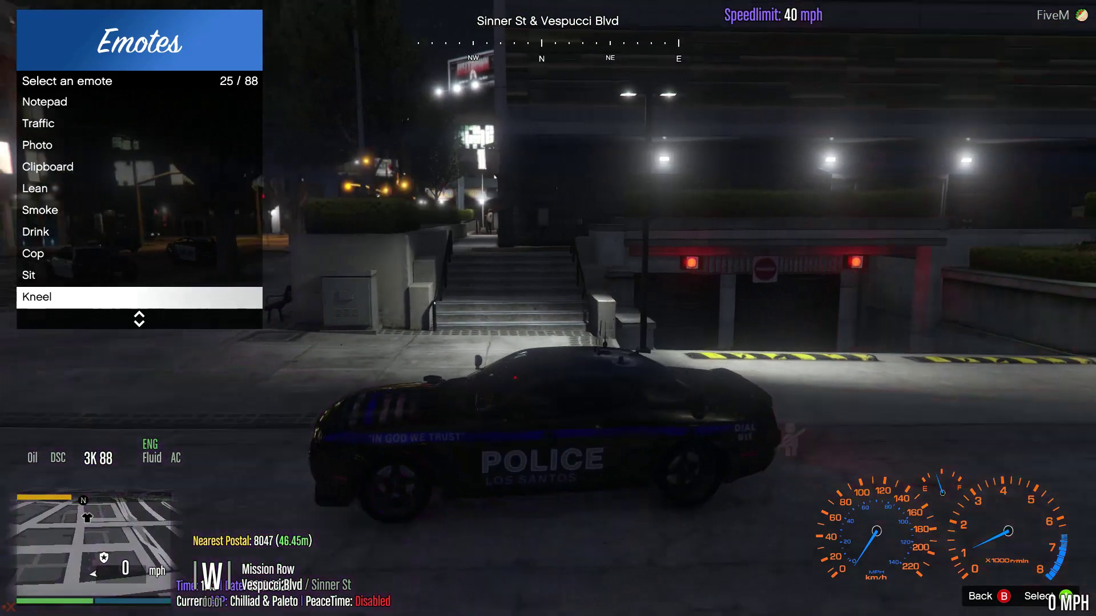
key(BackSpace)
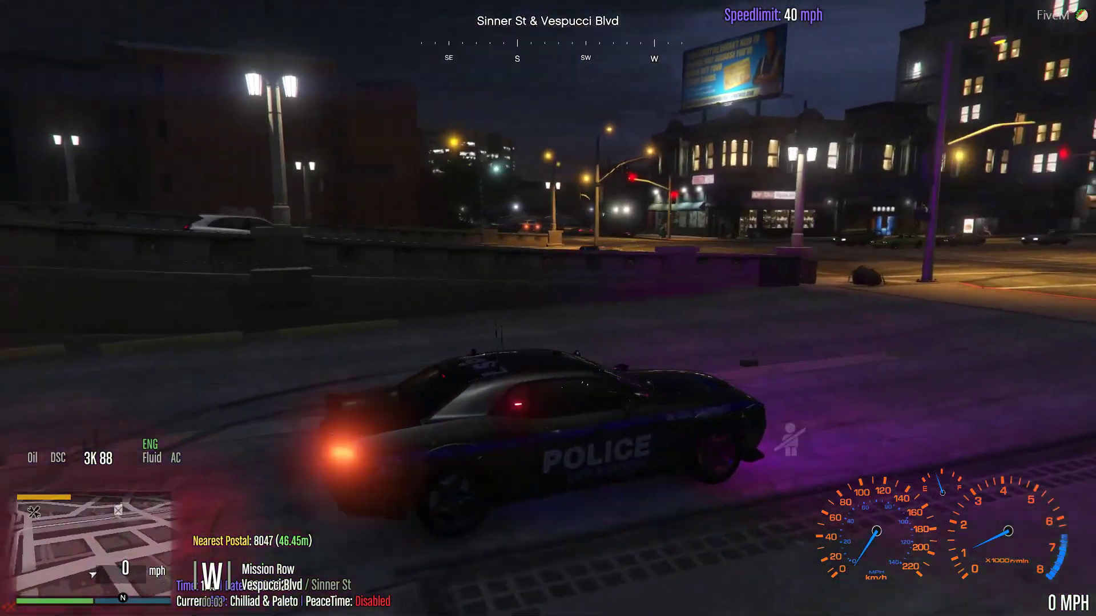
key(F1)
key(BackSpace)
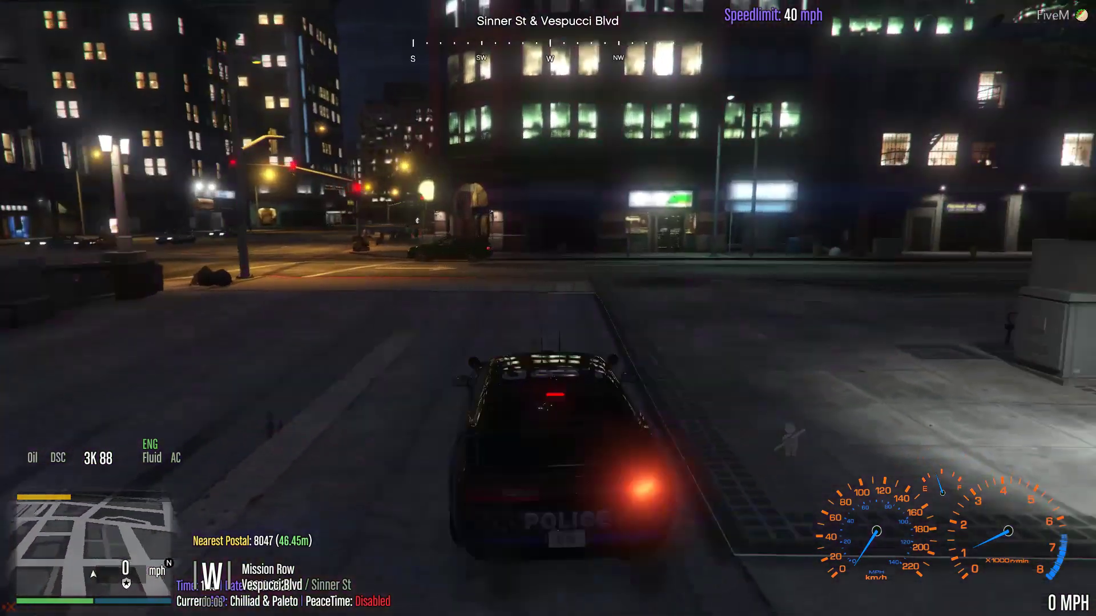
key(F3)
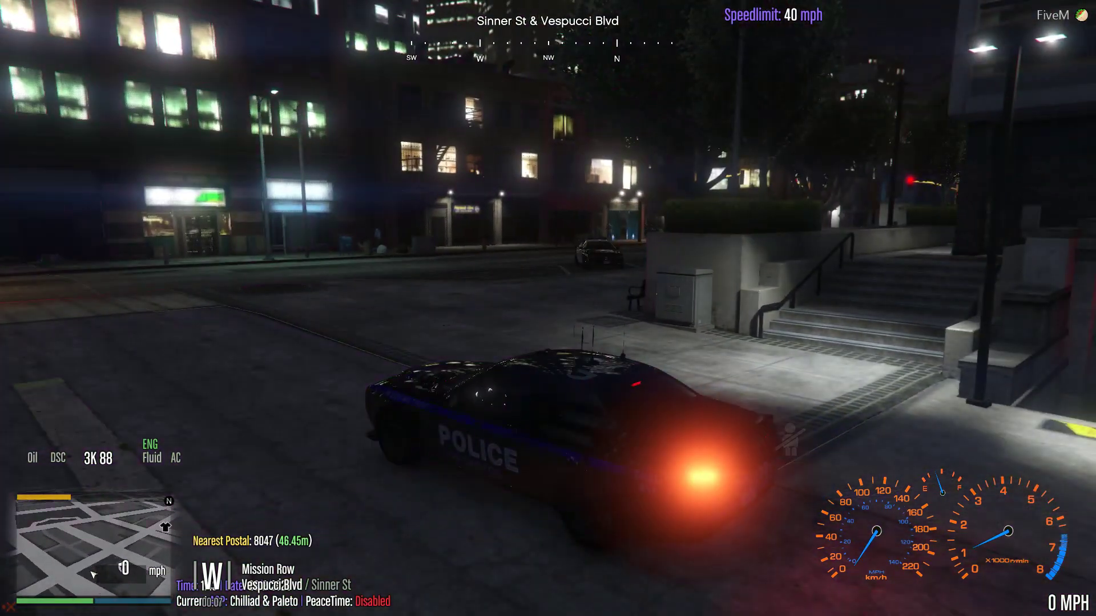
- Get out of the police car and equip the saved weapon loadout
key(f)
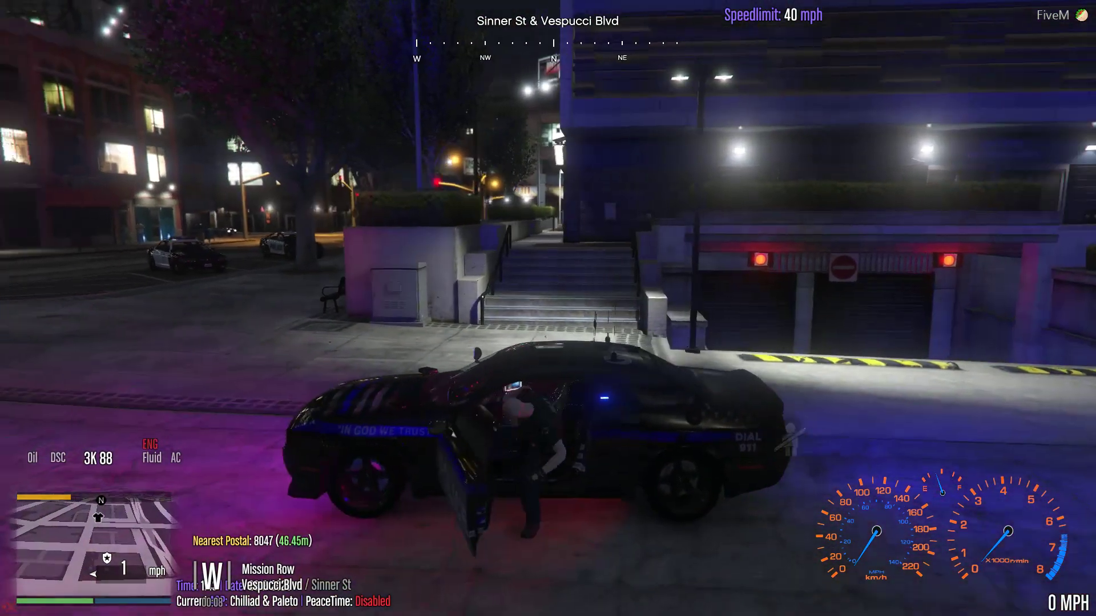
key(m)
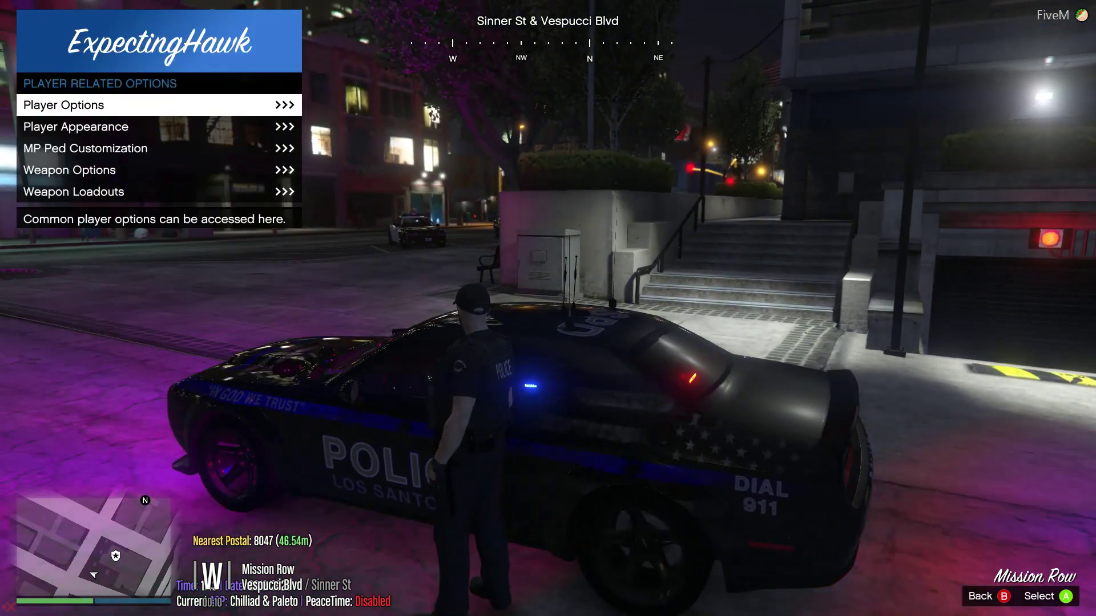
key(Return)
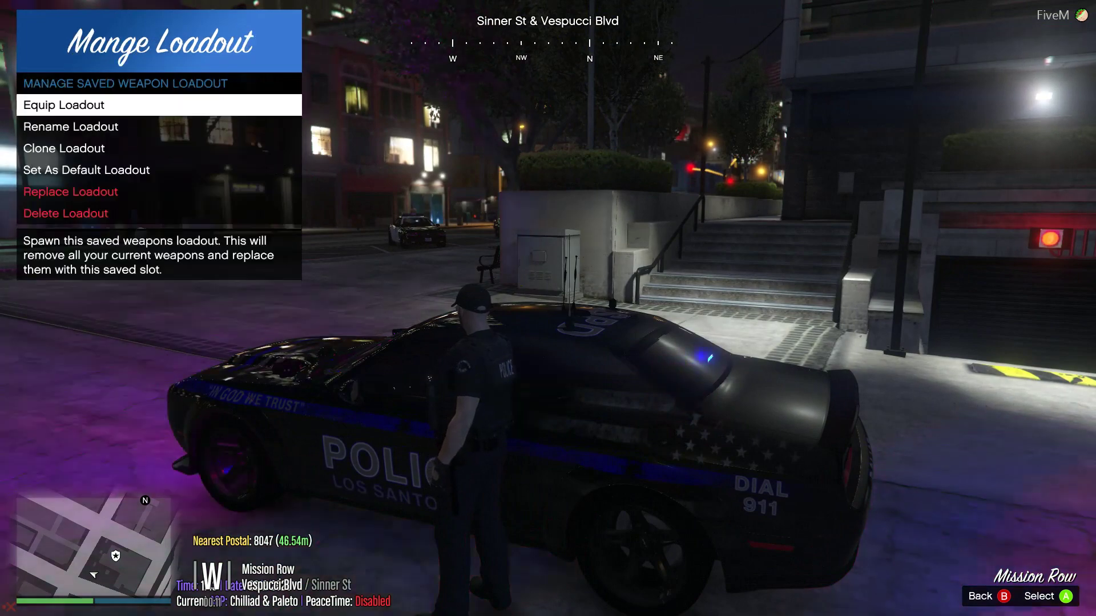
key(Return)
key(F3)
key(BackSpace)
key(BackSpace)
key(BackSpace)
key(BackSpace)
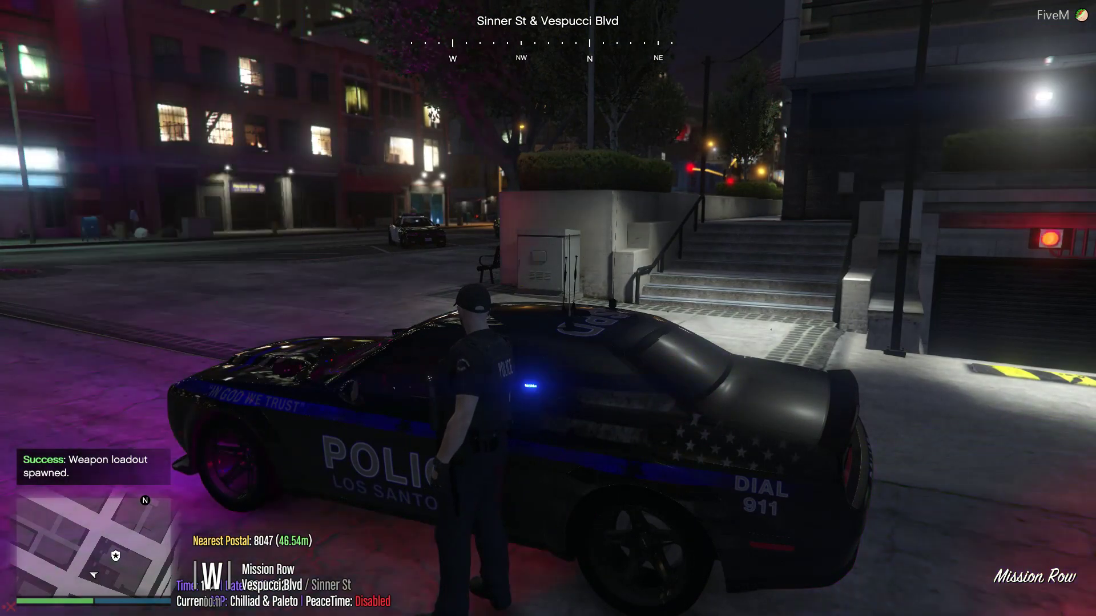
- Draw the pistol, advance toward the street and fire several aimed shots
key(Tab)
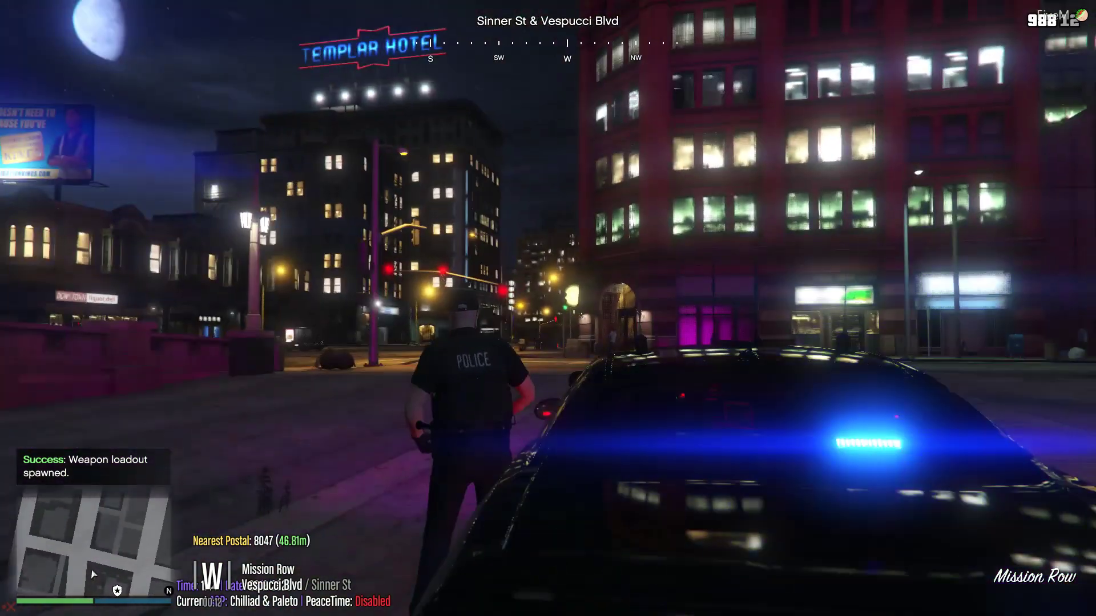
right_click(548, 308)
key(w)
click(548, 308)
click(548, 308)
key(w)
click(548, 308)
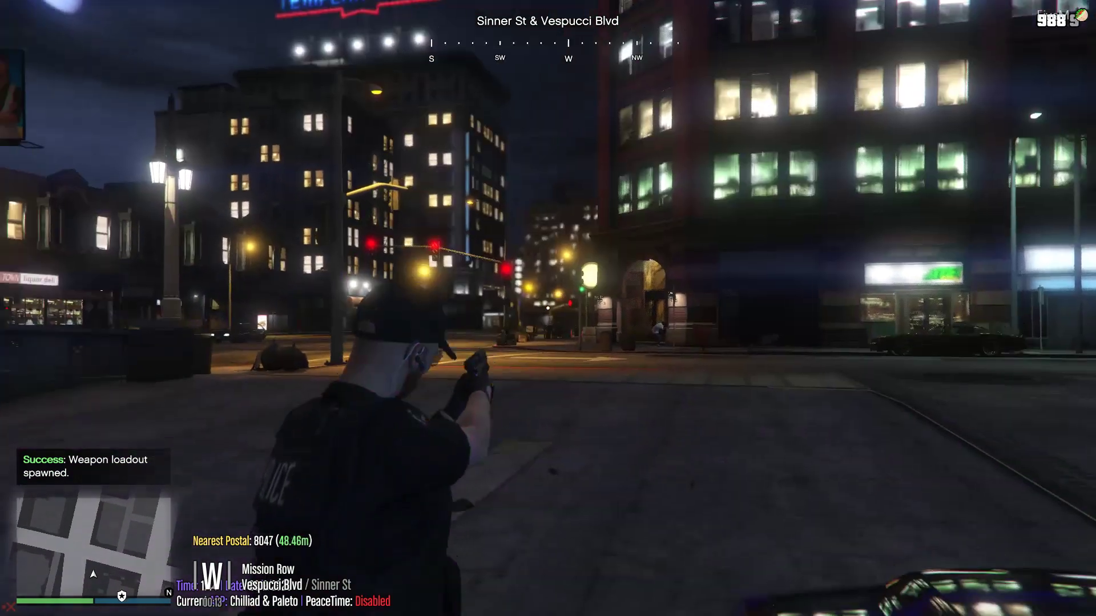
click(548, 308)
click(548, 308)
click(548, 308)
click(548, 308)
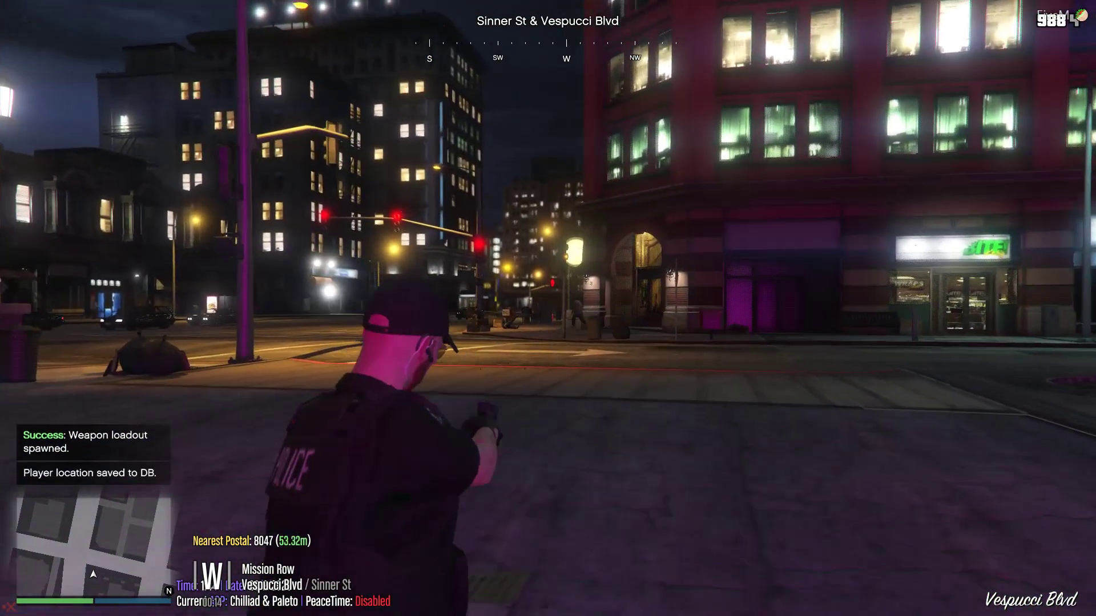
- Switch to the second rifle in the weapon wheel and fire aimed bursts toward the intersection
key(Tab)
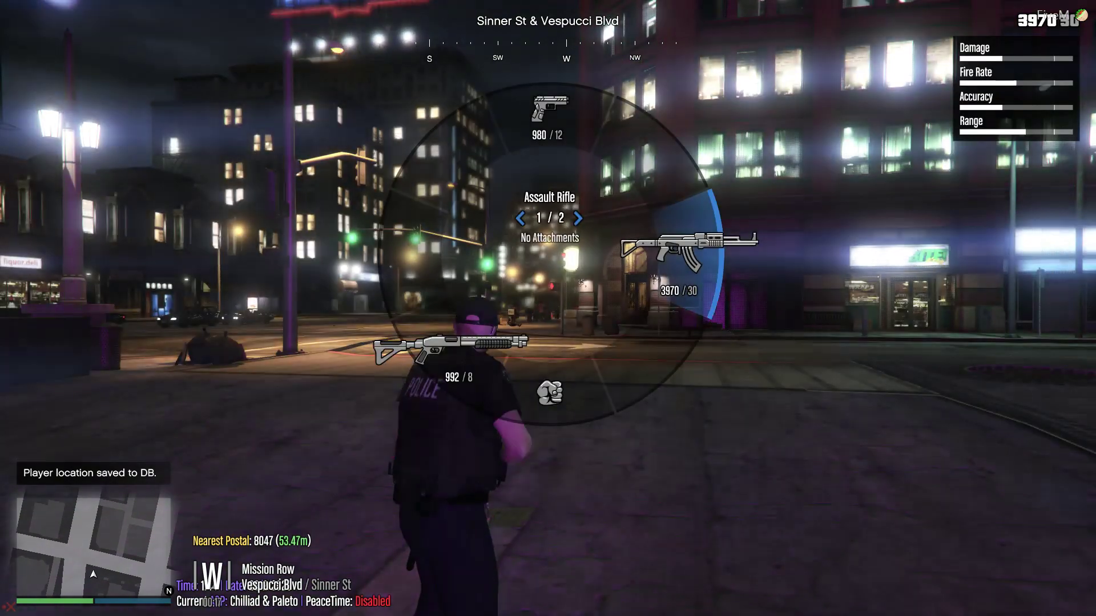
scroll(548, 308, down, 1)
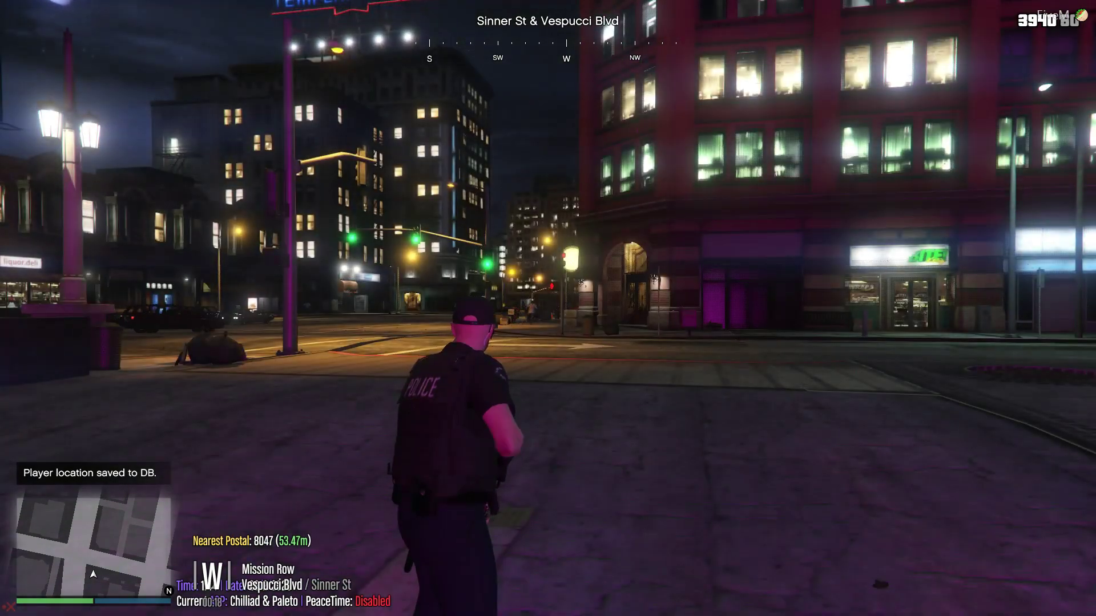
right_click(548, 308)
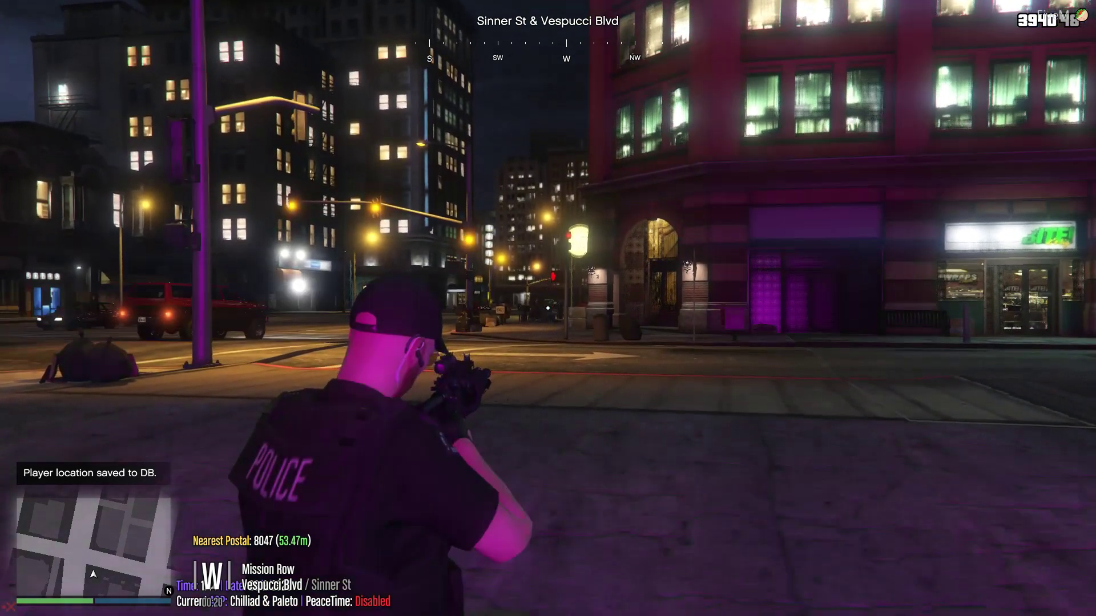
click(548, 308)
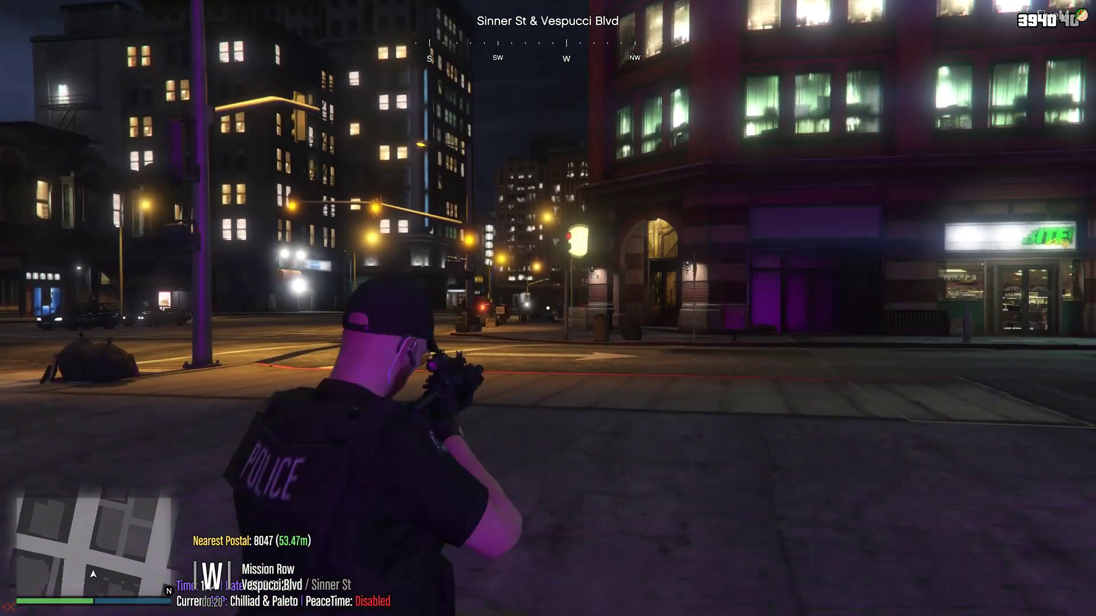
click(547, 308)
- Switch to the shotgun and fire several aimed shots toward the intersection
key(Tab)
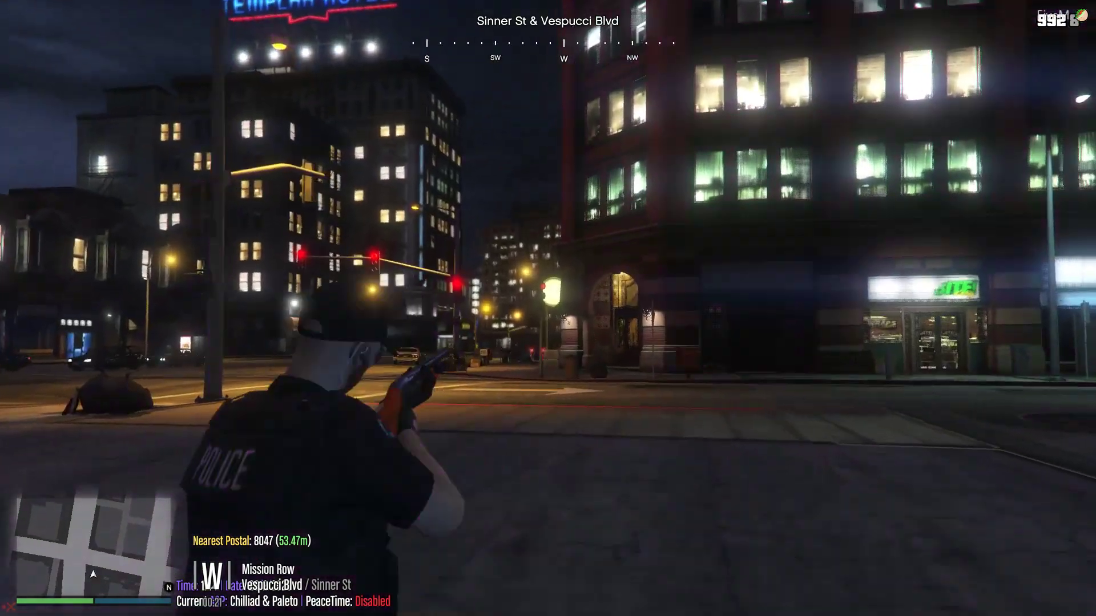
click(547, 308)
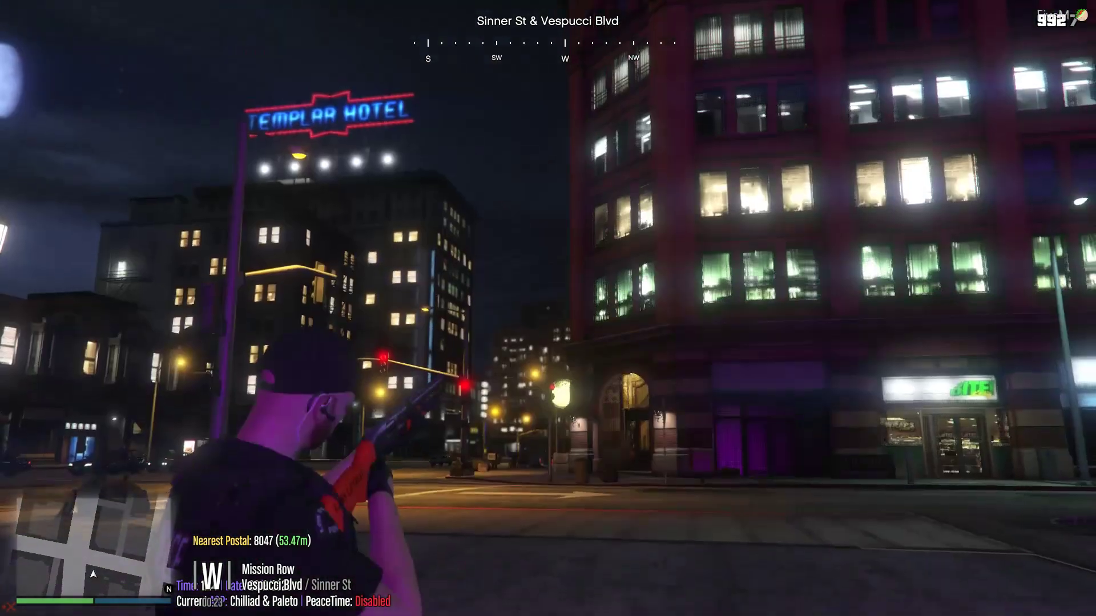
click(548, 308)
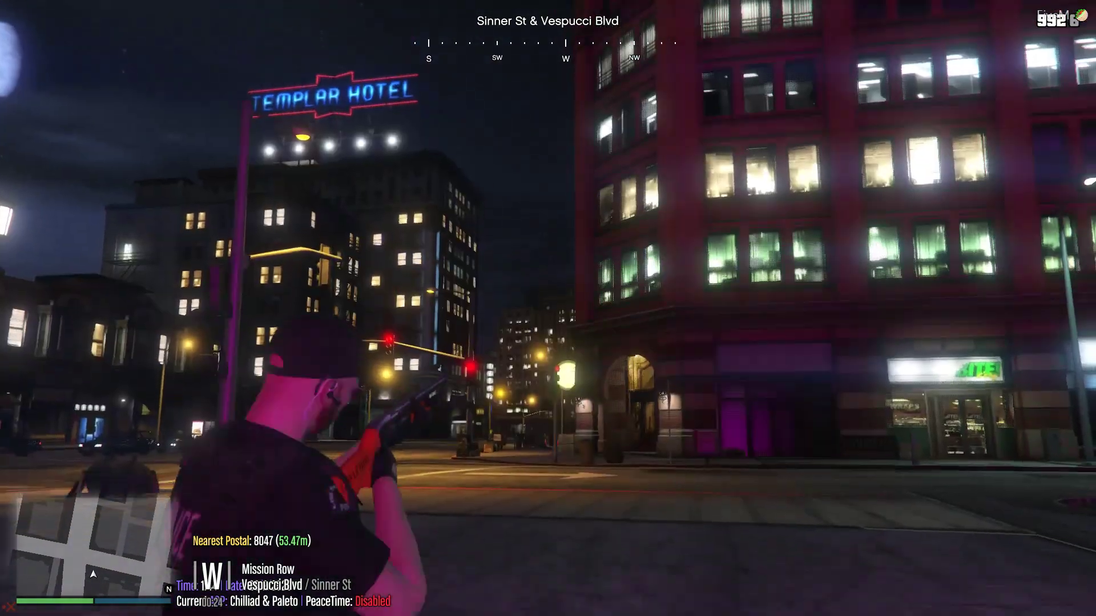
click(548, 308)
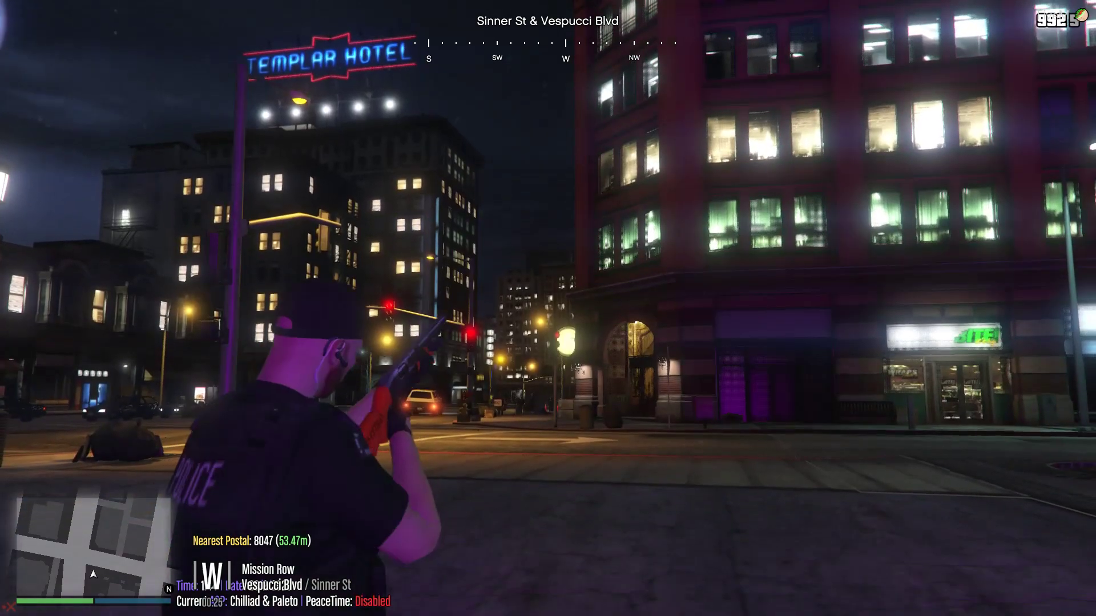
- Put the weapons away and walk the officer back to the police car
key(Tab)
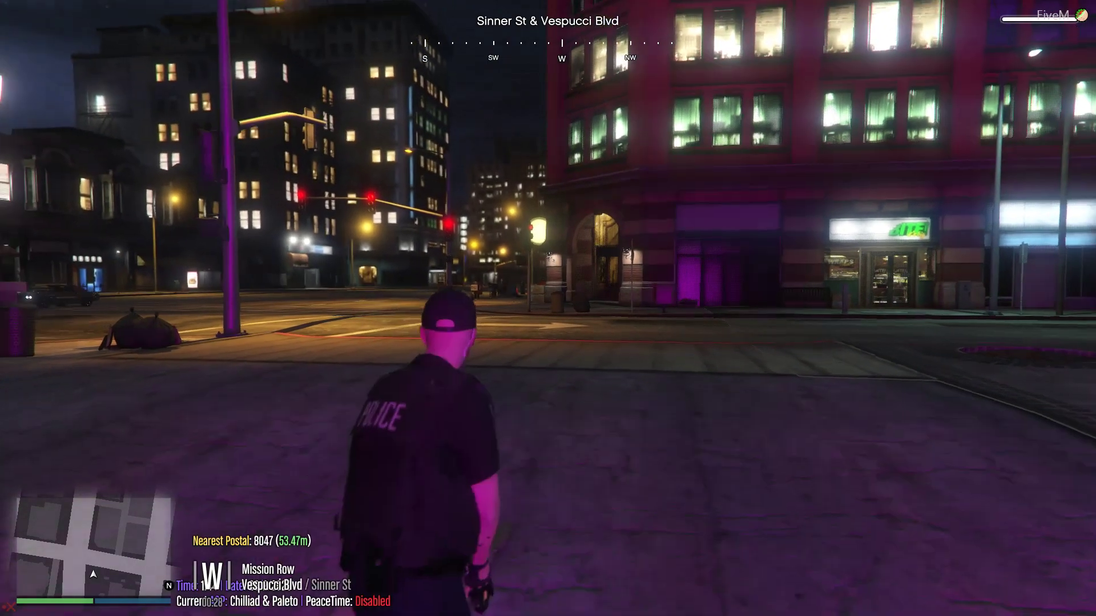
key(Tab)
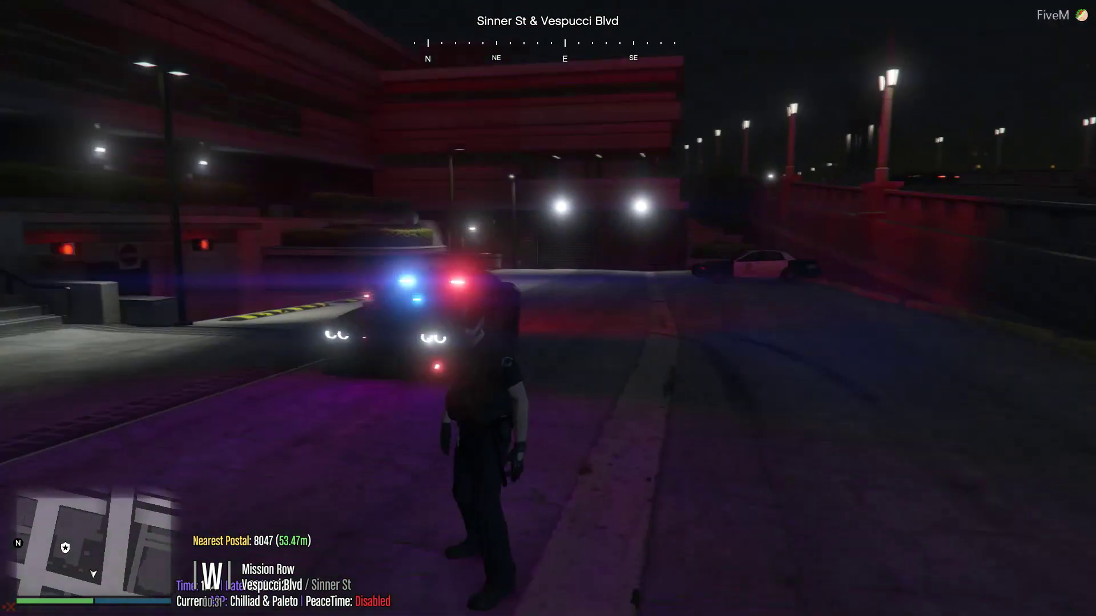
key(w)
key(w)
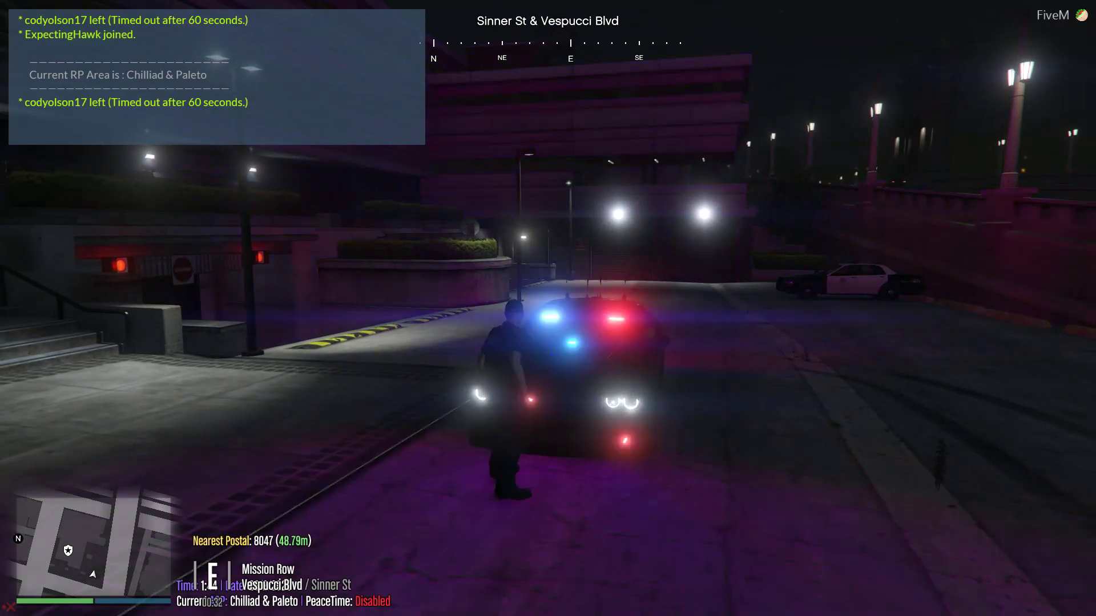
key(d)
key(s)
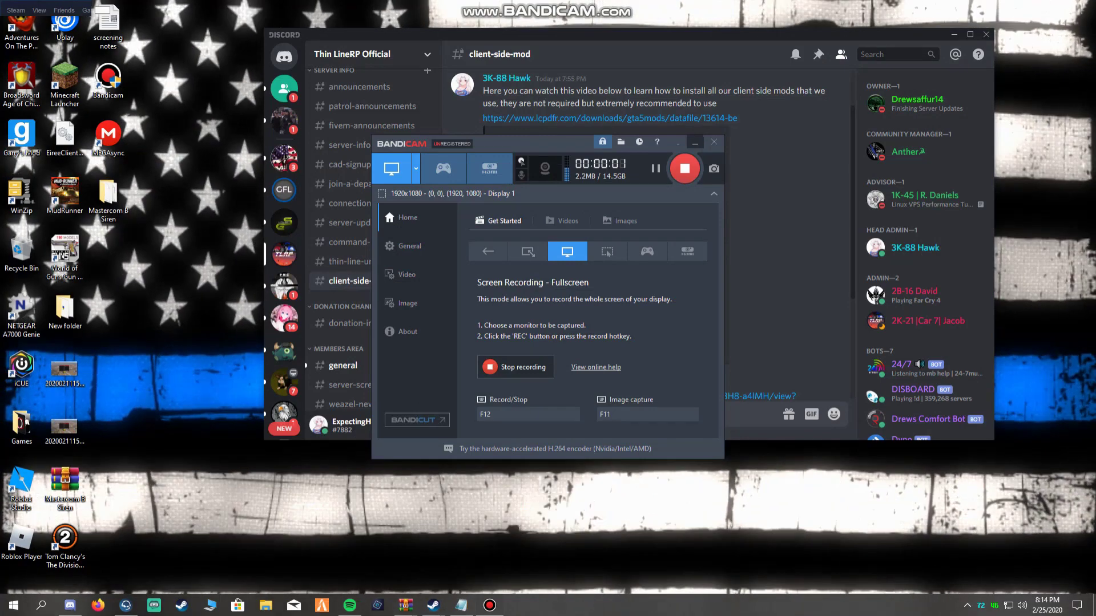
- Minimize the Bandicam window and look through the Thin LineRP Official channel list in Discord around client-side-mod
click(695, 142)
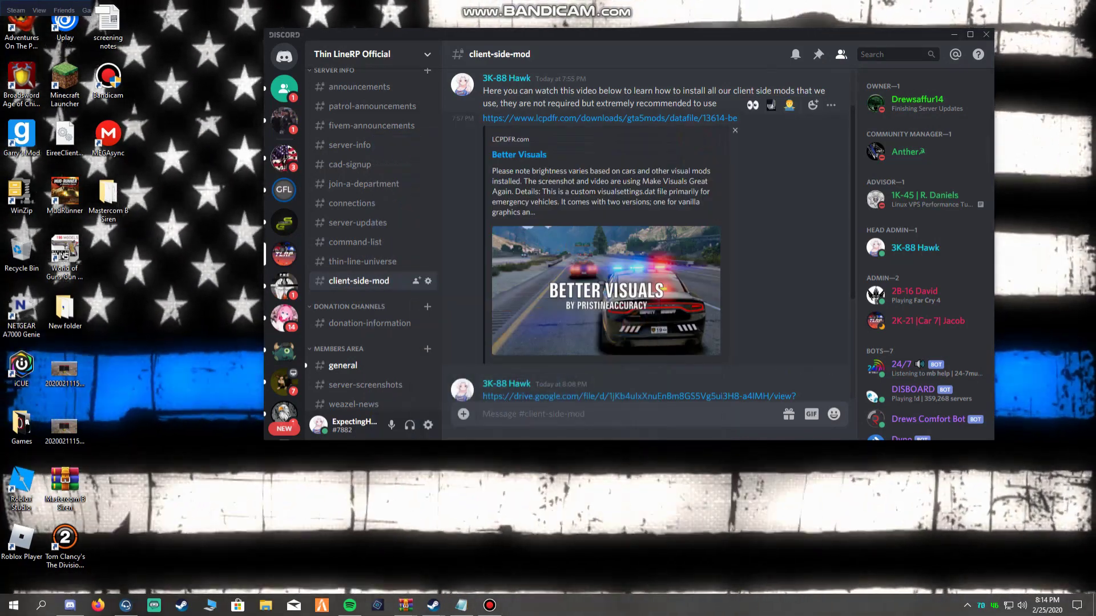
scroll(371, 201, up, 4)
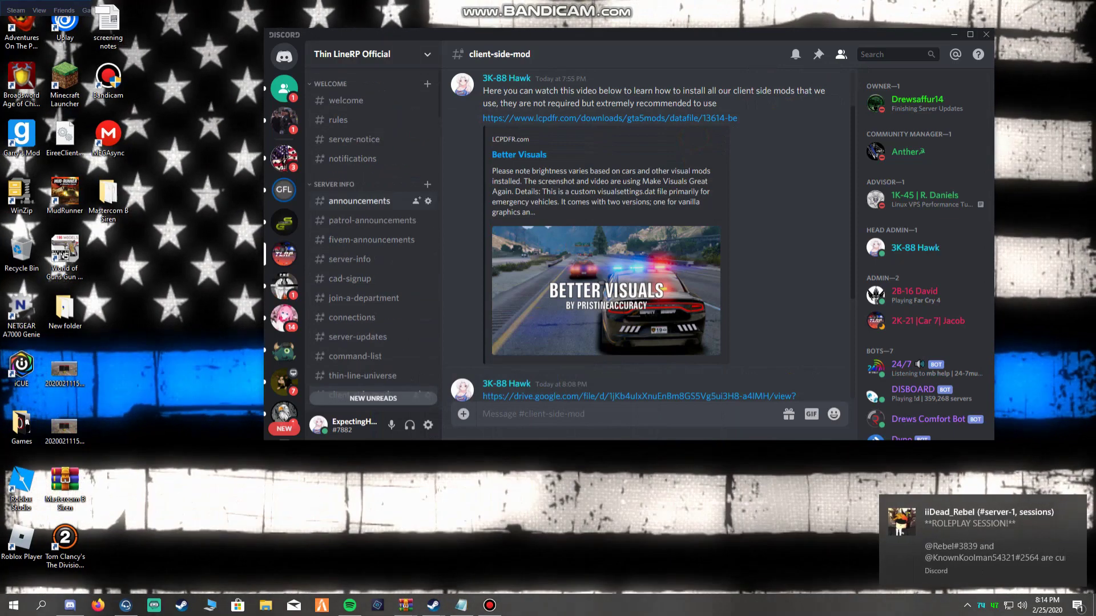
scroll(371, 229, down, 3)
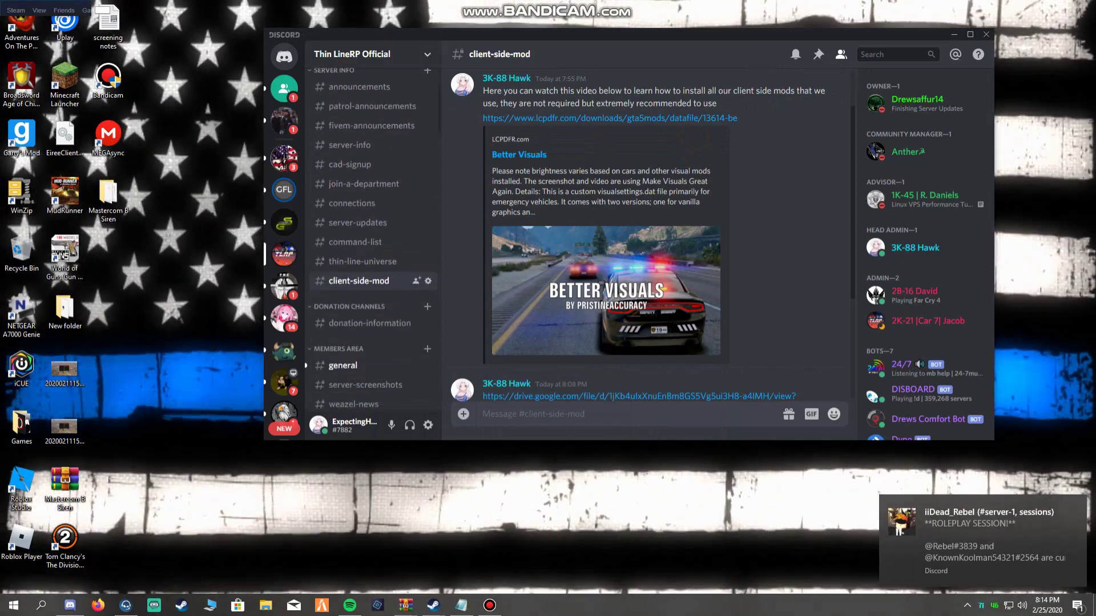
- Open the LCPDFR Better Visuals page linked in the client-side-mod channel and go to its download section
scroll(650, 240, up, 1)
scroll(651, 240, down, 4)
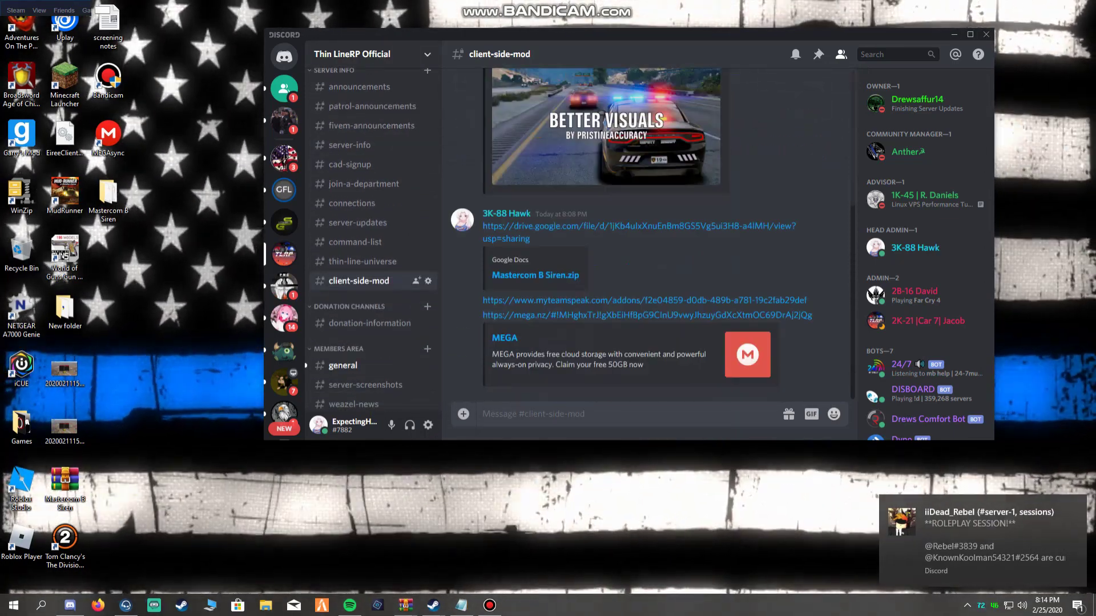
scroll(651, 240, up, 4)
scroll(651, 240, down, 4)
scroll(651, 240, up, 4)
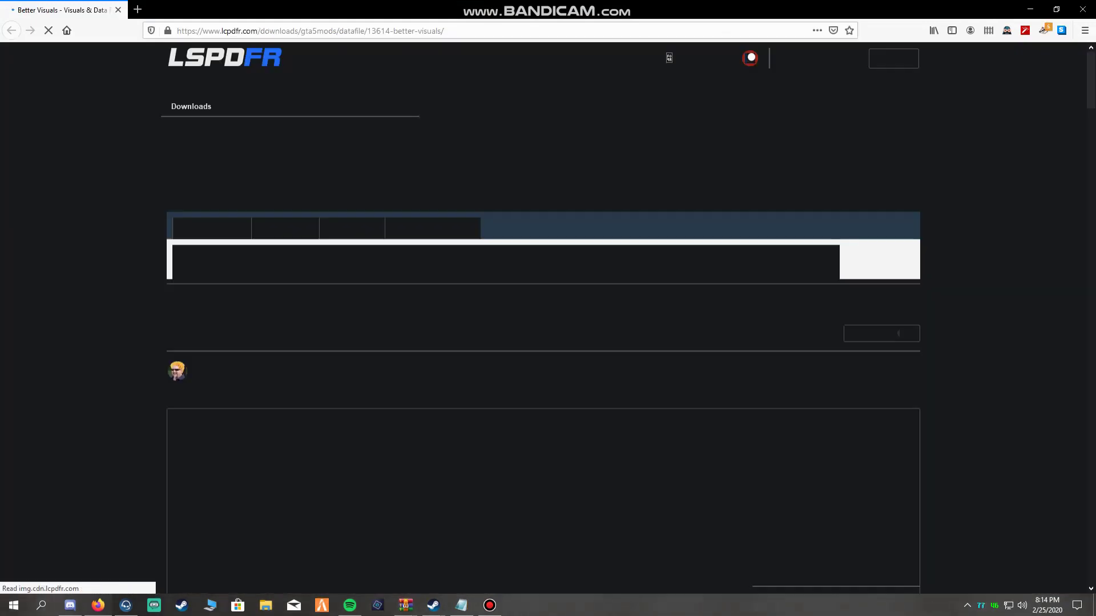
scroll(451, 545, down, 5)
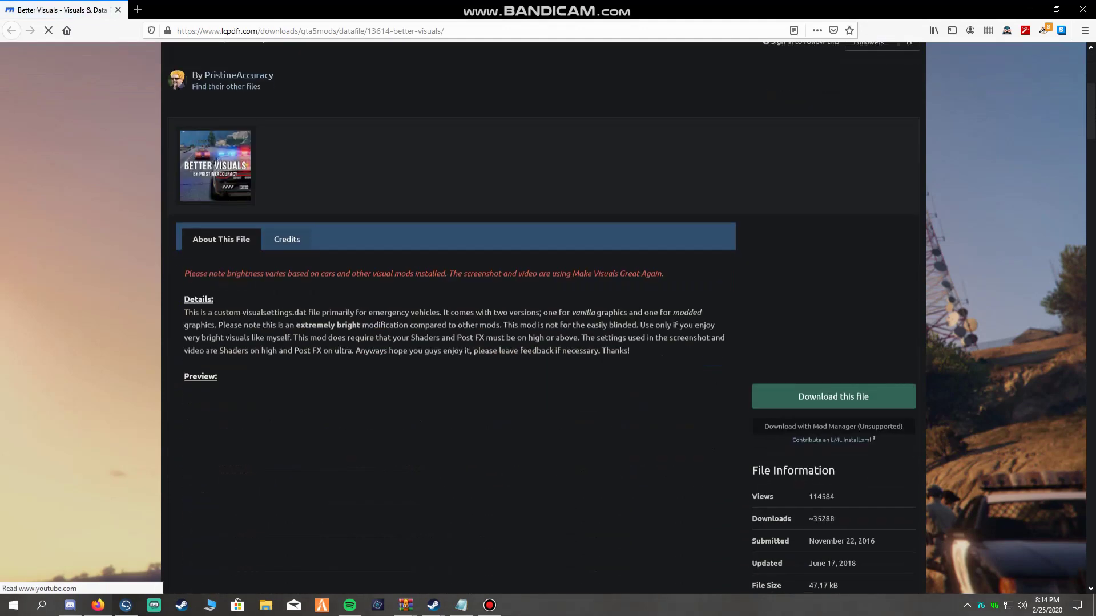
- Download Better Visuals 1.0.5.zip, open it with WinRAR archiver and minimize the browser
click(833, 397)
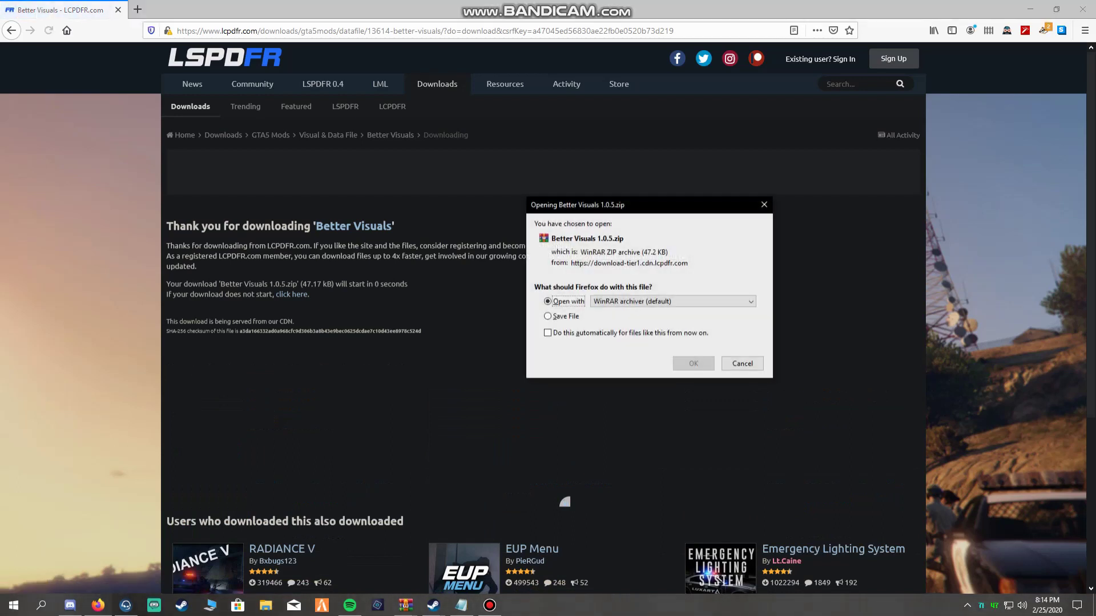
key(Return)
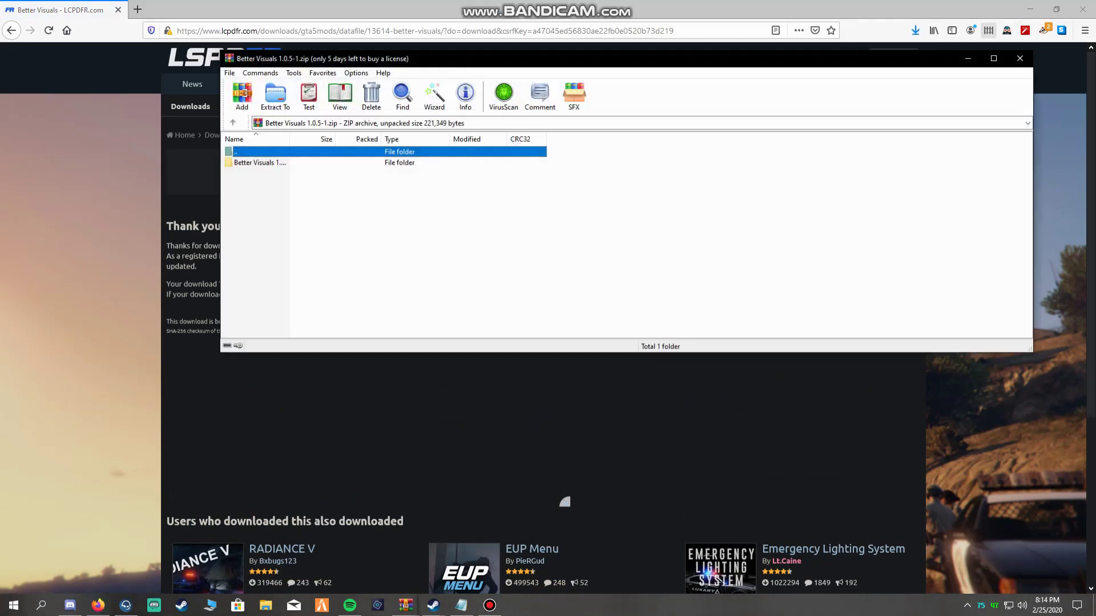
click(1030, 8)
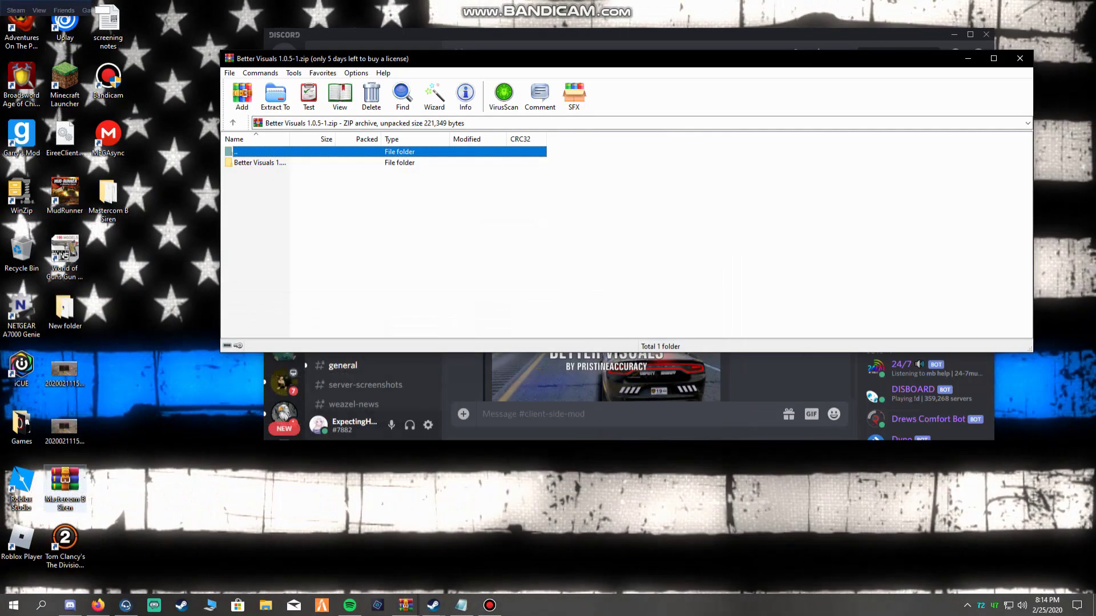
- Search Windows for FiveM and follow its shortcut's file location to the FiveM installation folder
key(super+s)
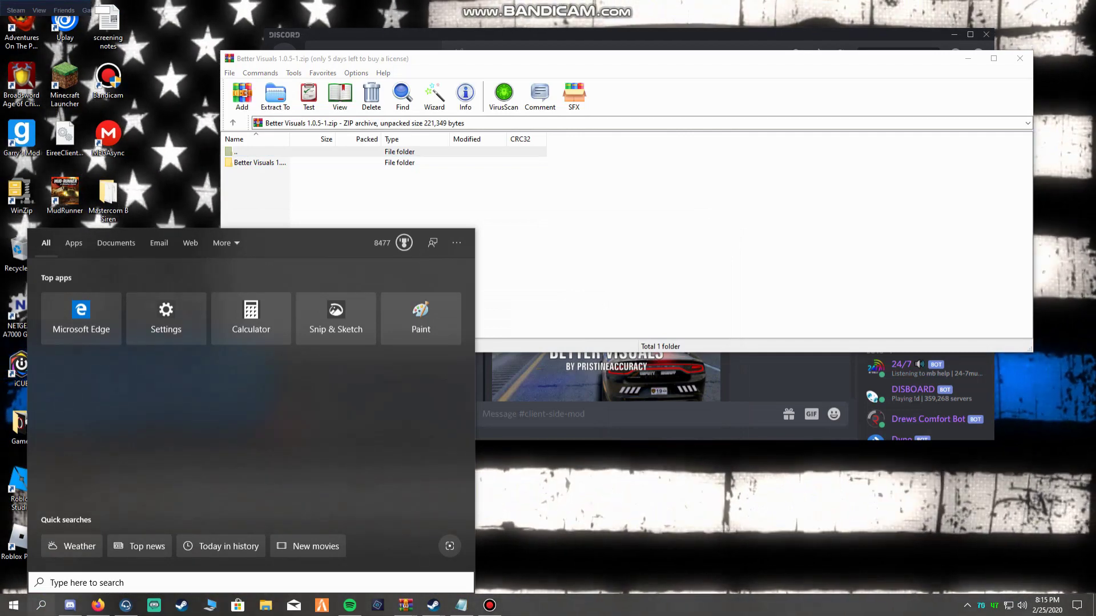
text(five)
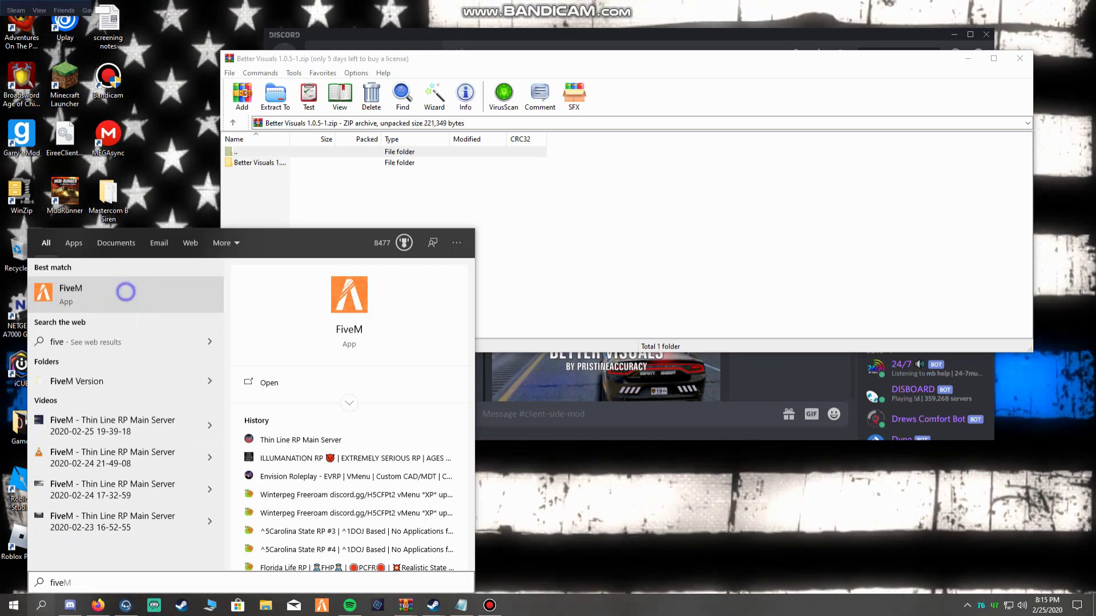
click(145, 321)
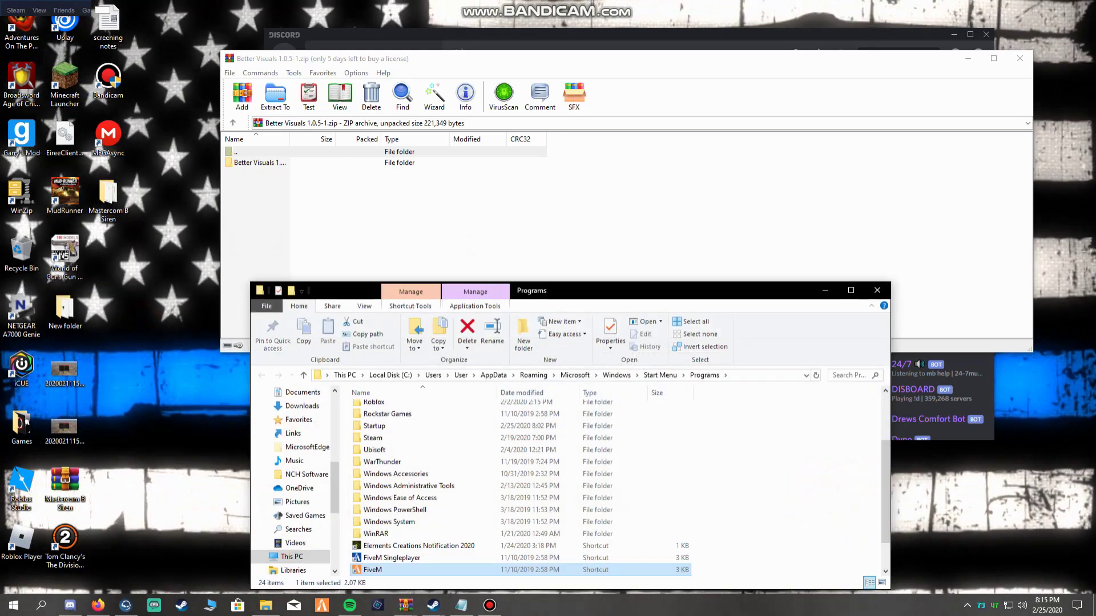
drag(374, 290, 405, 197)
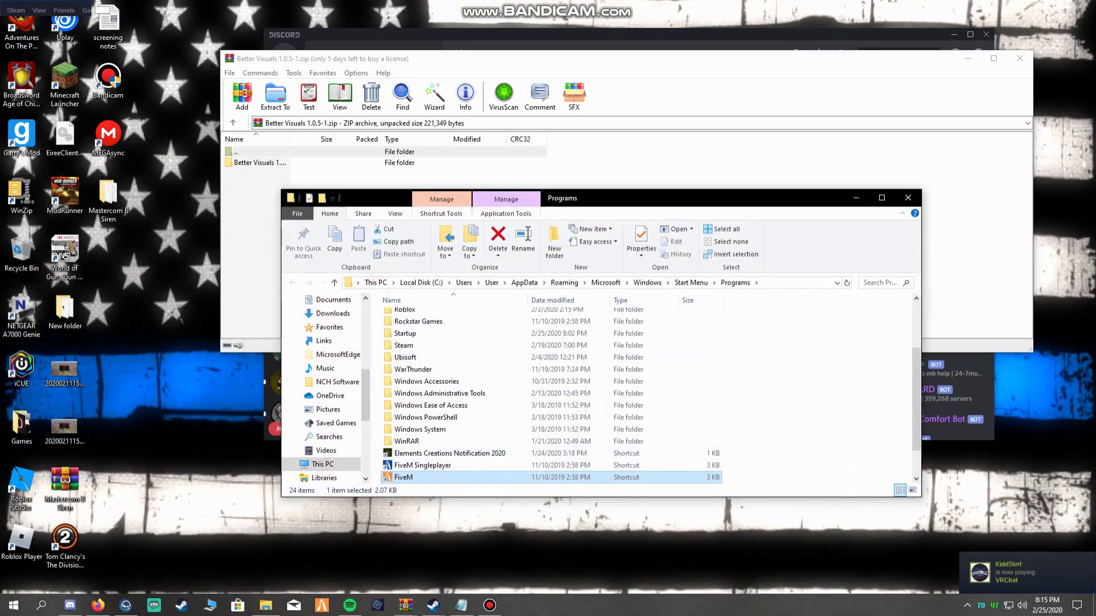
right_click(414, 475)
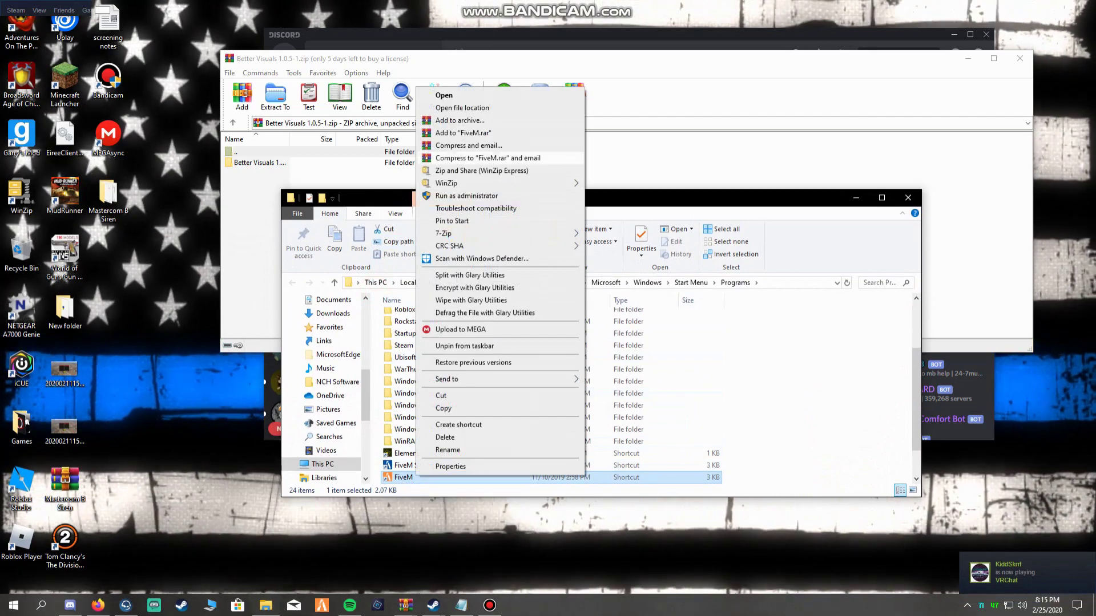
click(471, 110)
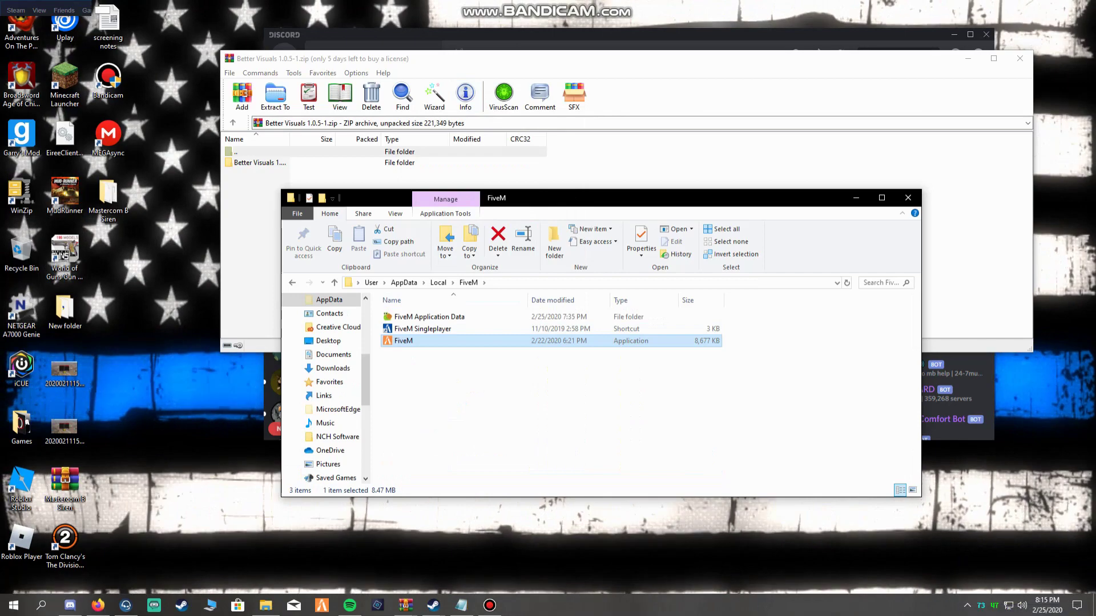
- Open FiveM Application Data > citizen > common > data and place the folder window below the archive's file list
double_click(425, 317)
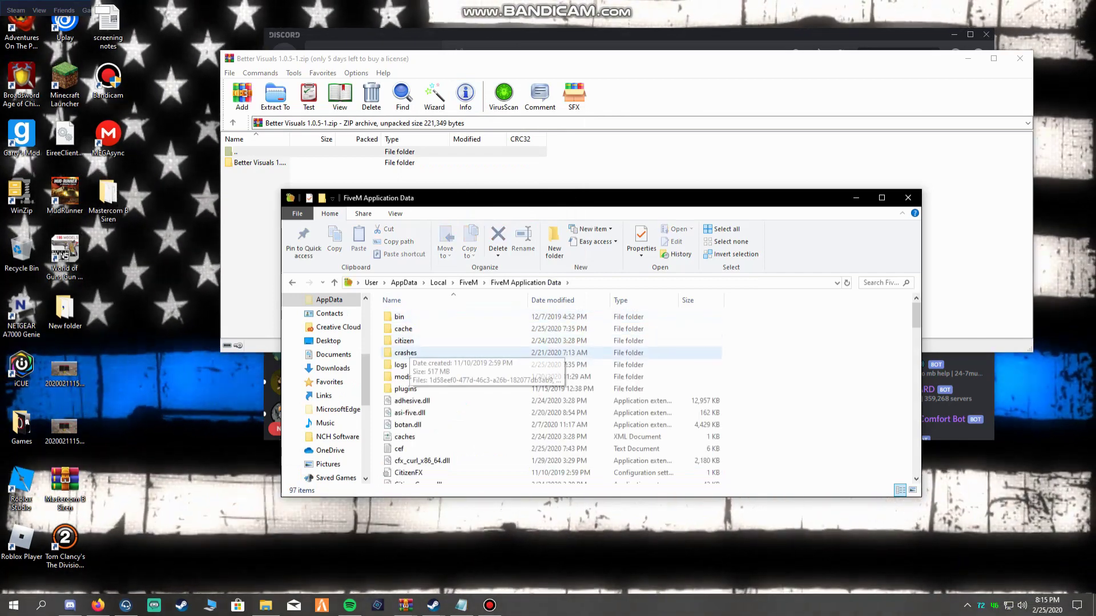
double_click(404, 341)
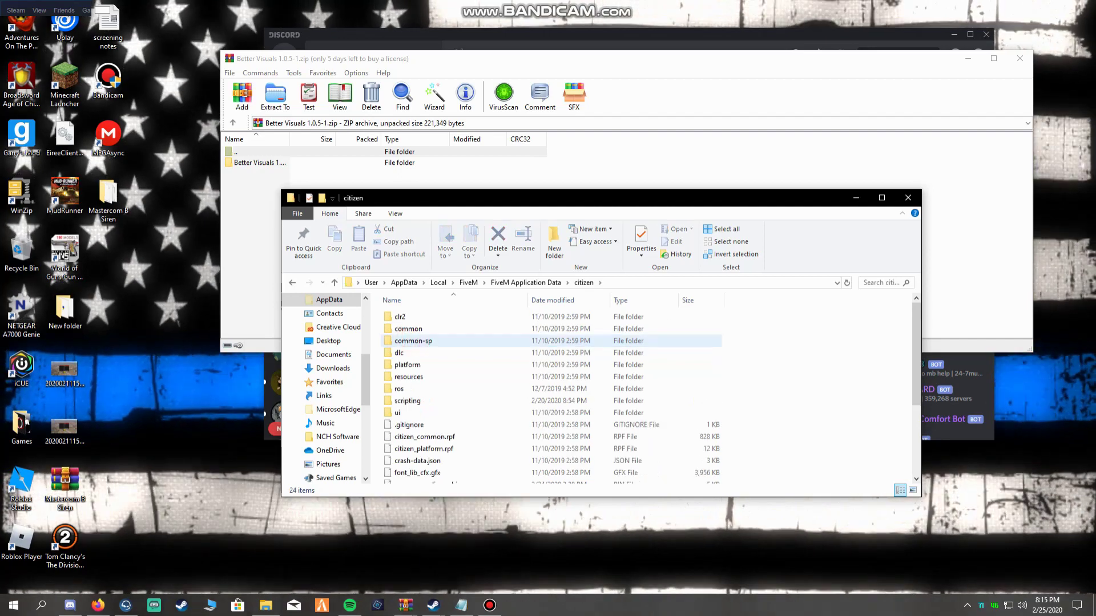
click(411, 329)
double_click(411, 329)
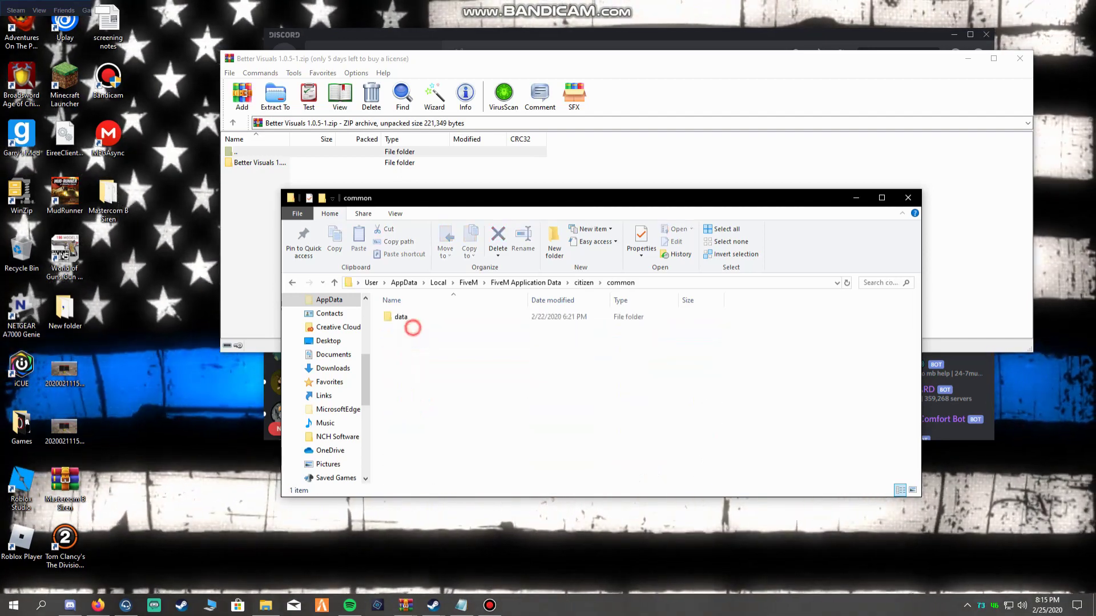
double_click(411, 316)
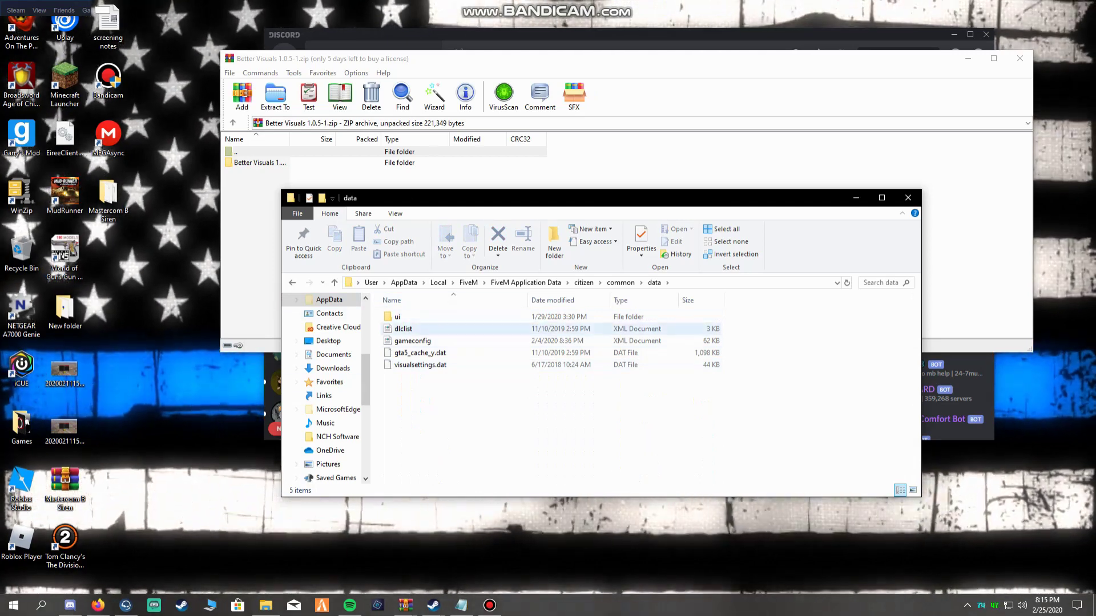
drag(465, 198, 501, 276)
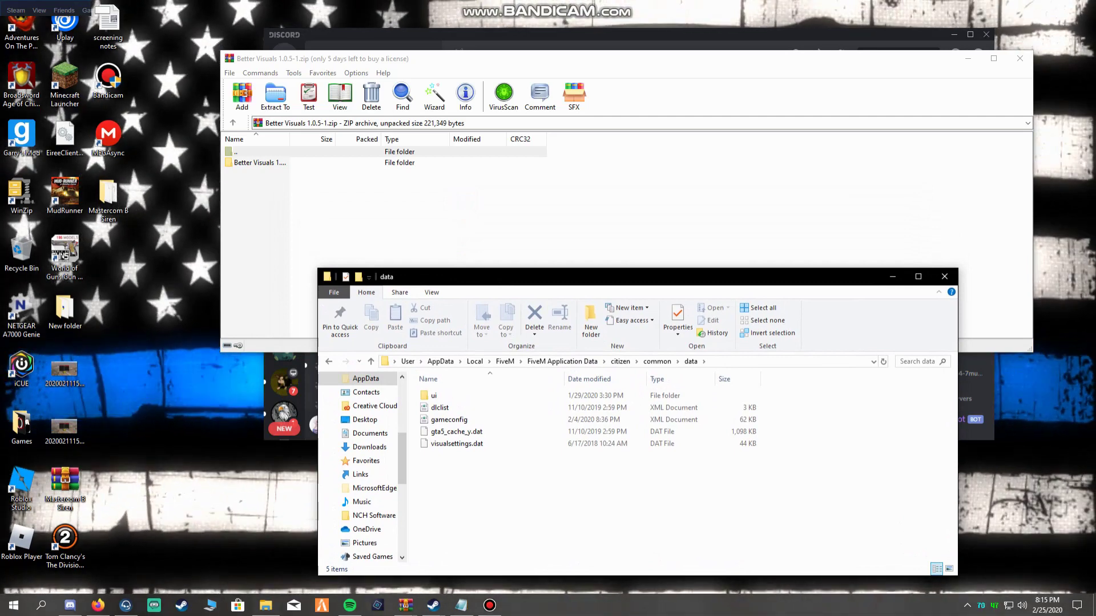
- Go to Mod Settings > Bright Setting in the Better Visuals archive and select visualsettings.dat
double_click(294, 164)
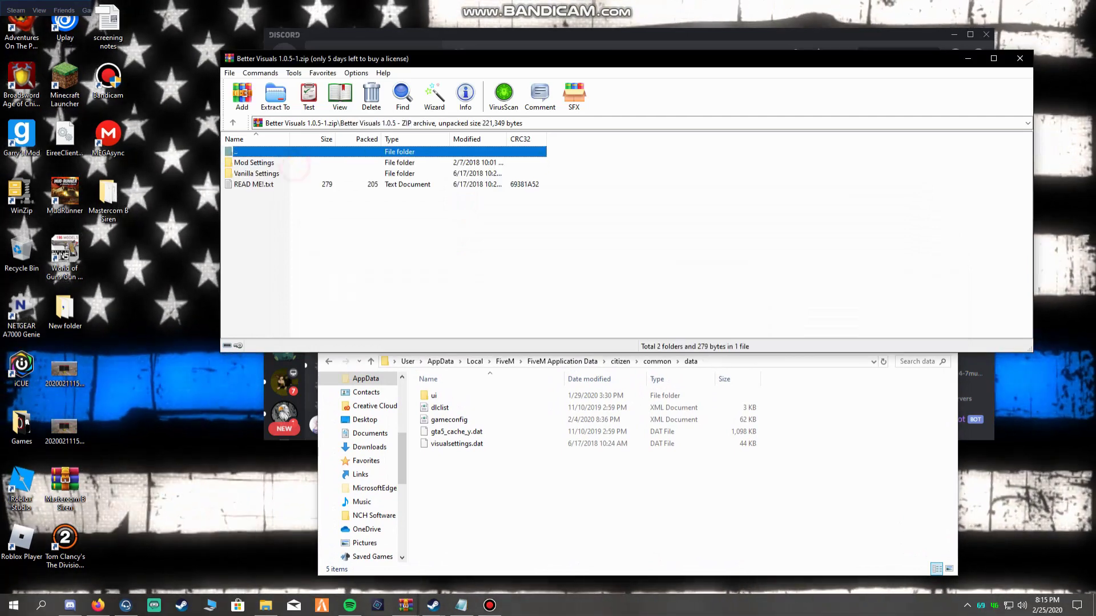
double_click(299, 163)
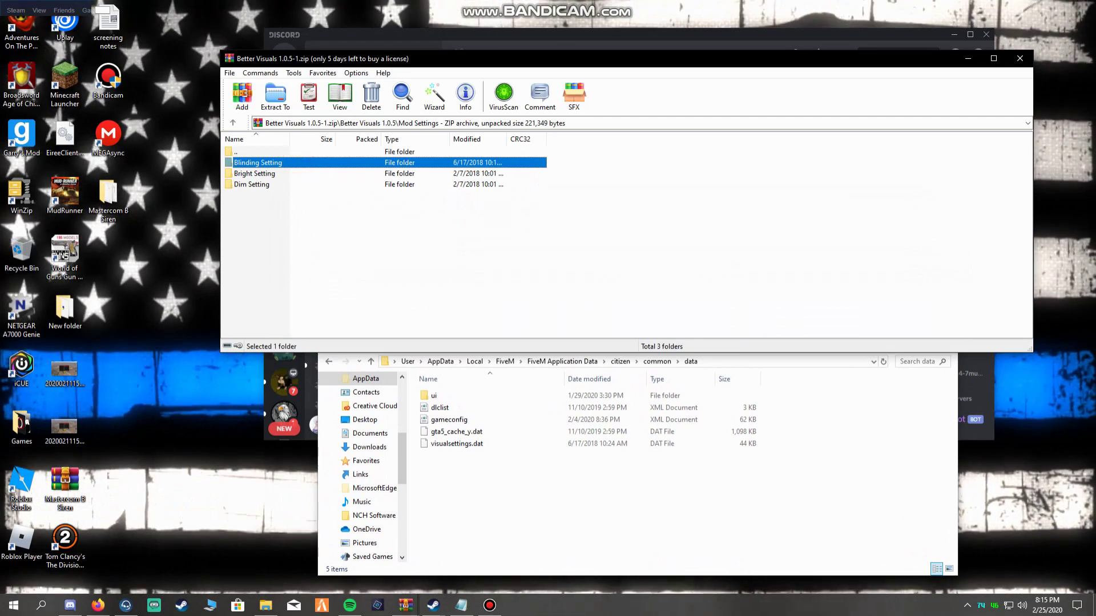
click(273, 184)
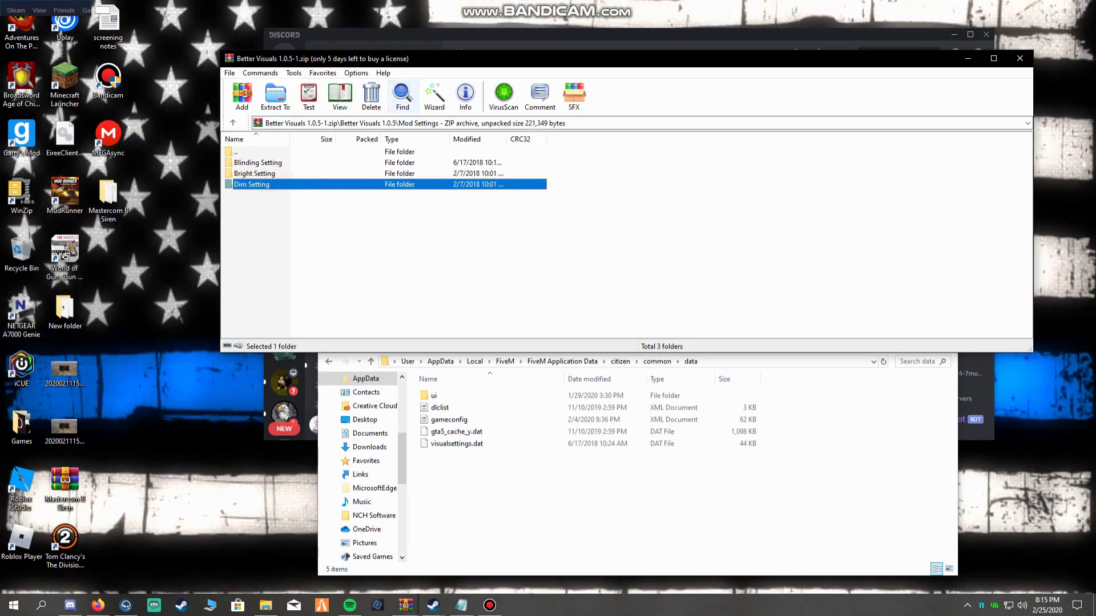
drag(403, 58, 480, 27)
click(357, 143)
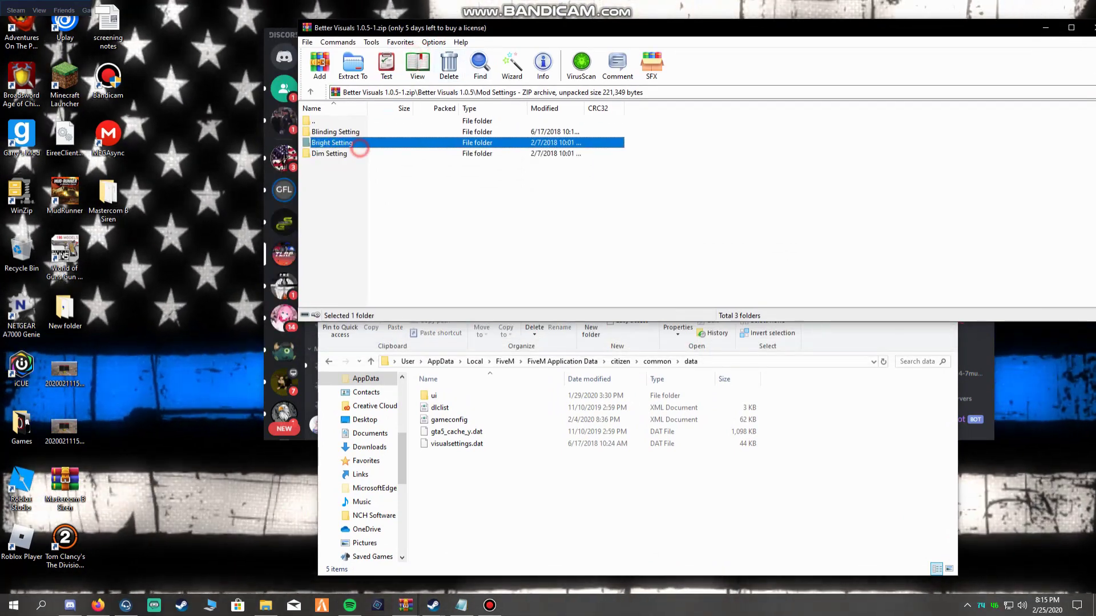
double_click(361, 144)
click(361, 132)
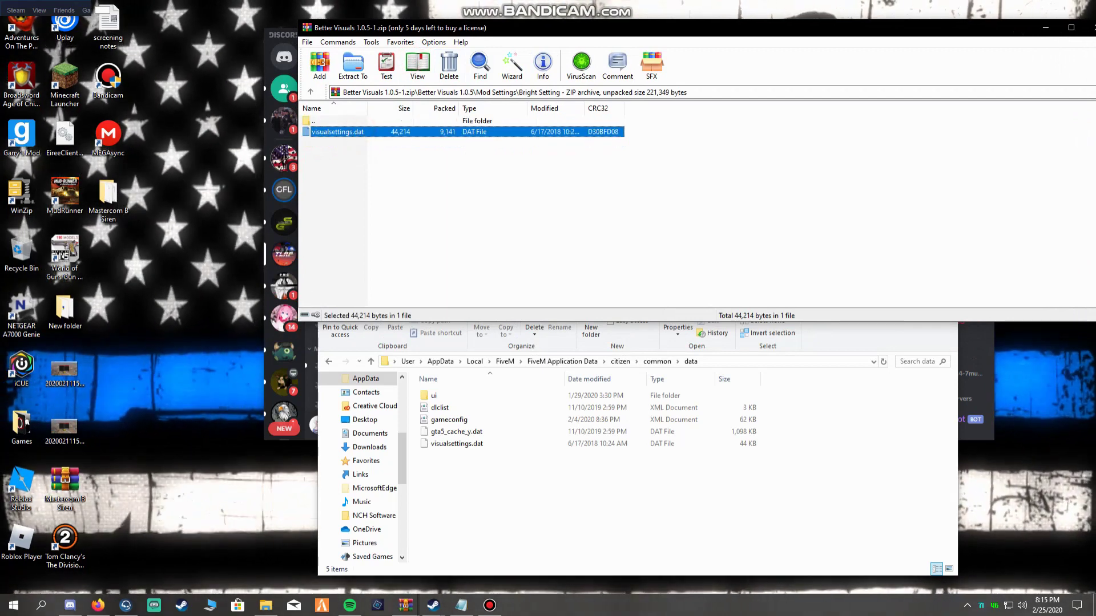
- Copy visualsettings.dat into FiveM's data folder, replacing the existing file, and close the folder and archive windows
drag(362, 132, 503, 457)
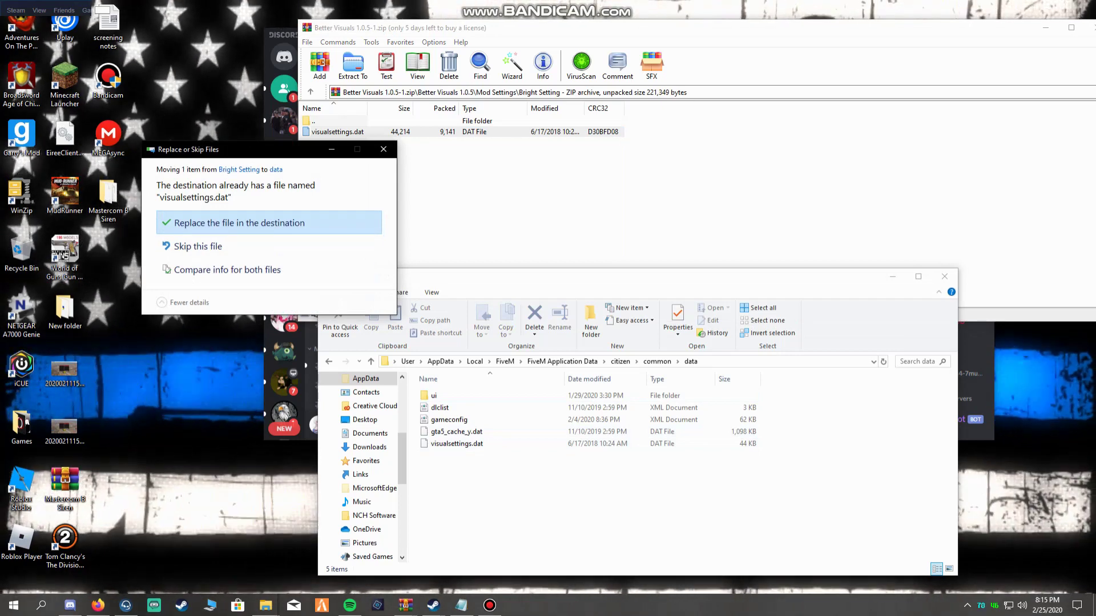
click(277, 222)
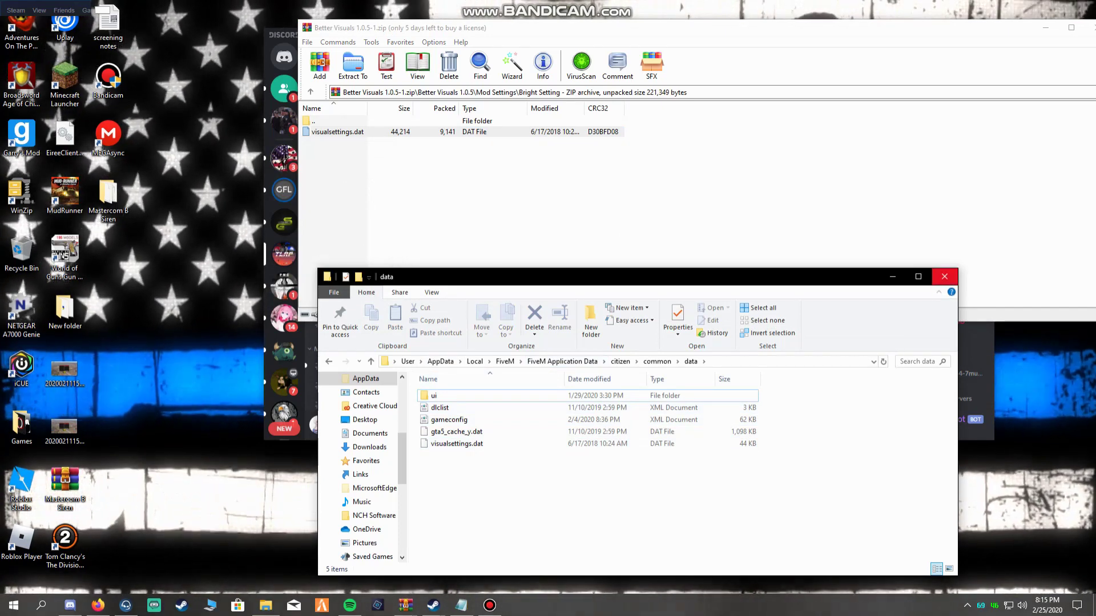
click(944, 276)
click(1087, 27)
- Open the Mastercom B Siren.zip link from Discord, sign out of the Google account and close the page
scroll(644, 239, down, 6)
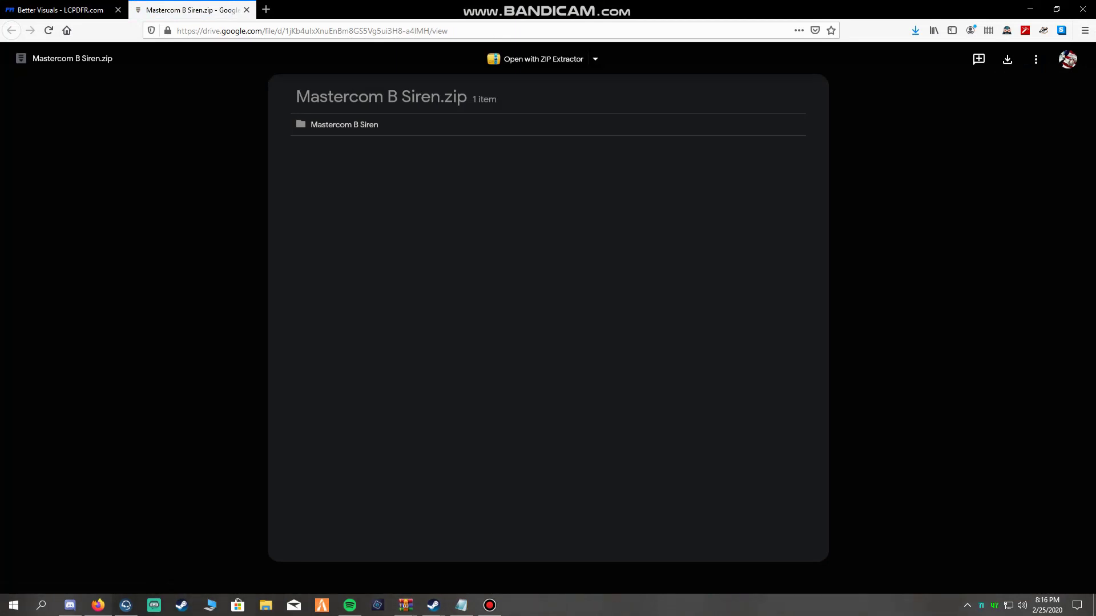
click(1067, 59)
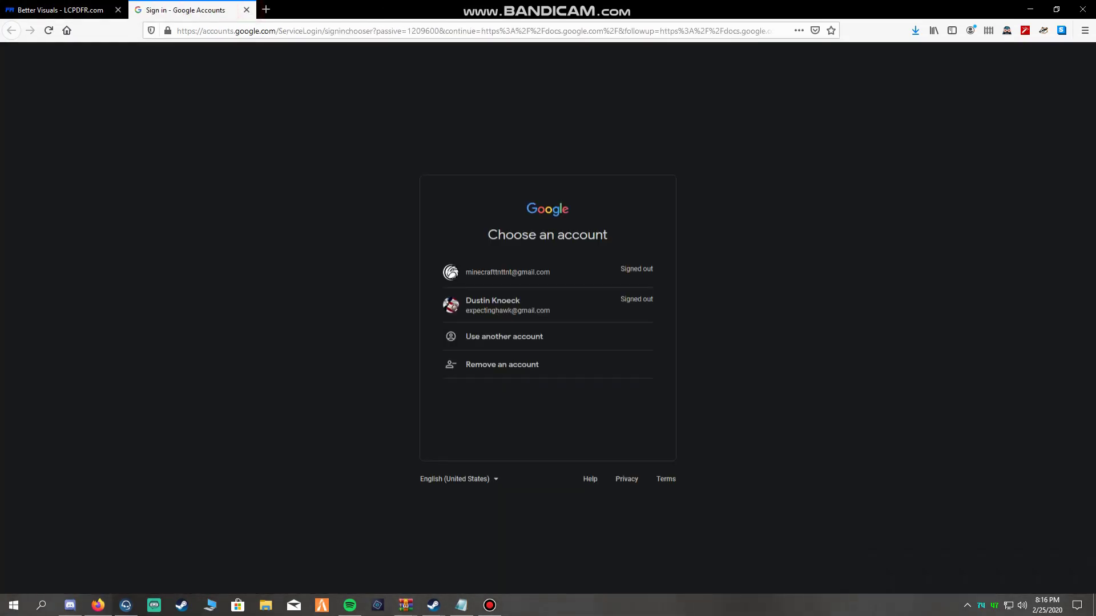
click(247, 10)
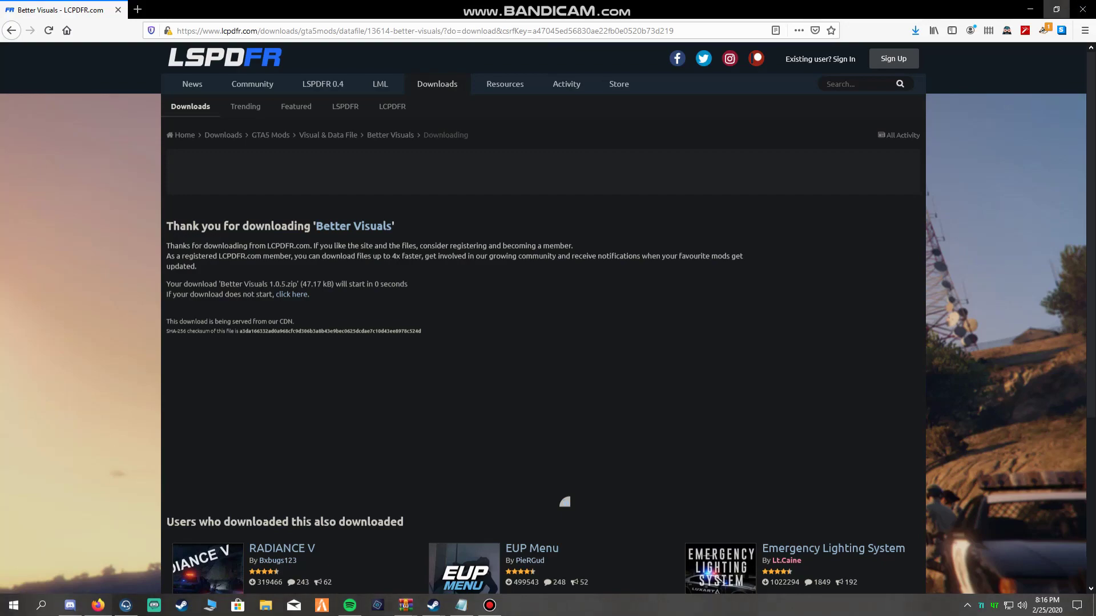
click(1030, 9)
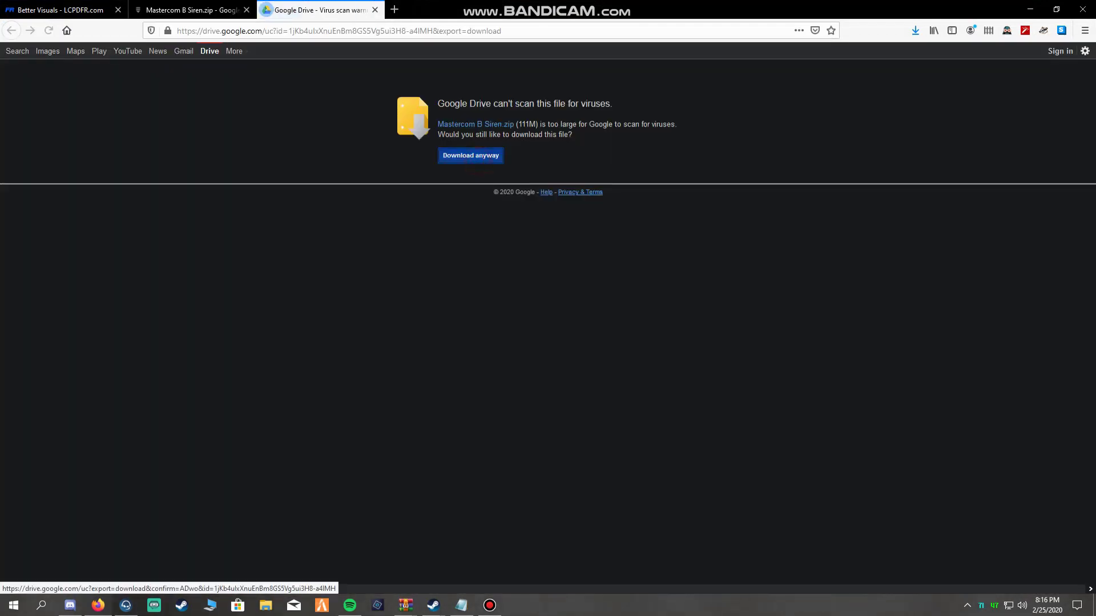
- Download Mastercom B Siren.zip from Google Drive, open it in WinRAR and minimize the browser
click(694, 365)
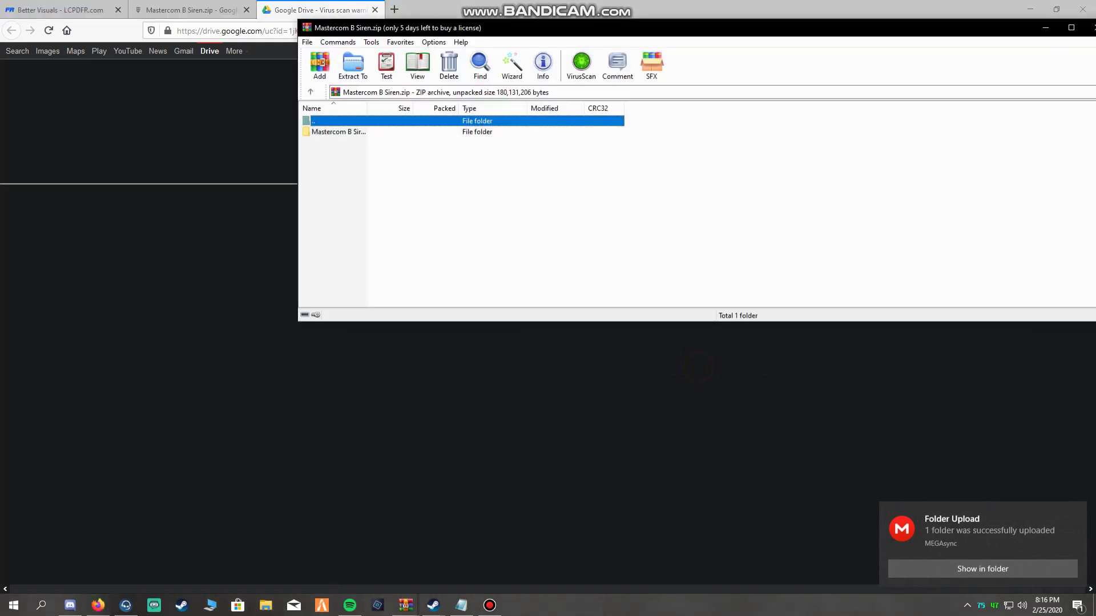
drag(733, 24, 621, 98)
click(1031, 9)
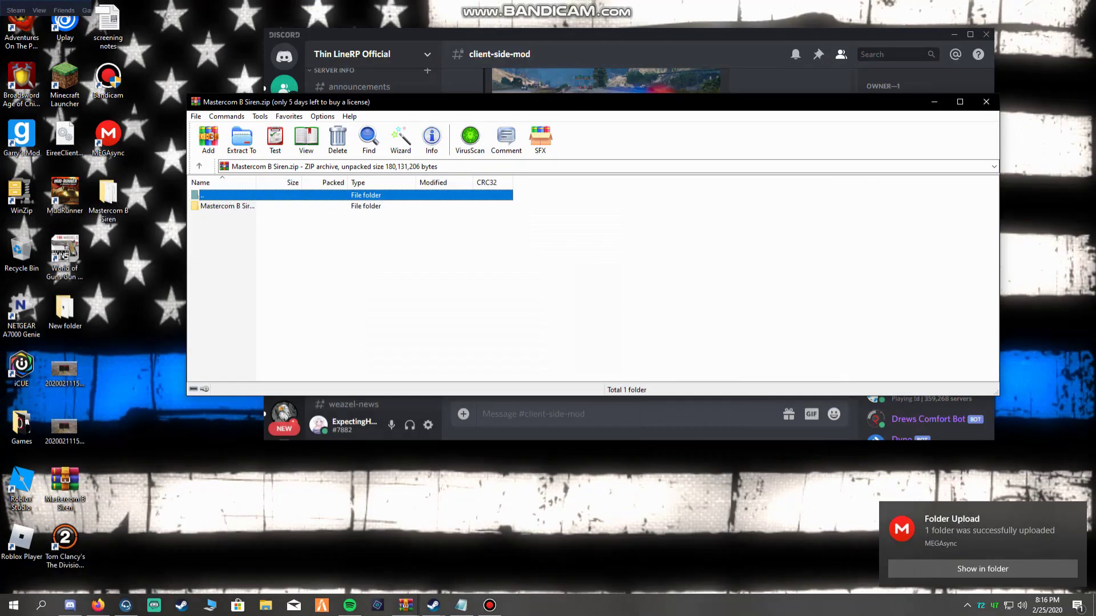
- Open the FiveM Version folder inside the Mastercom B Siren archive to reach RESIDENT.rpf
drag(679, 105, 674, 169)
double_click(230, 263)
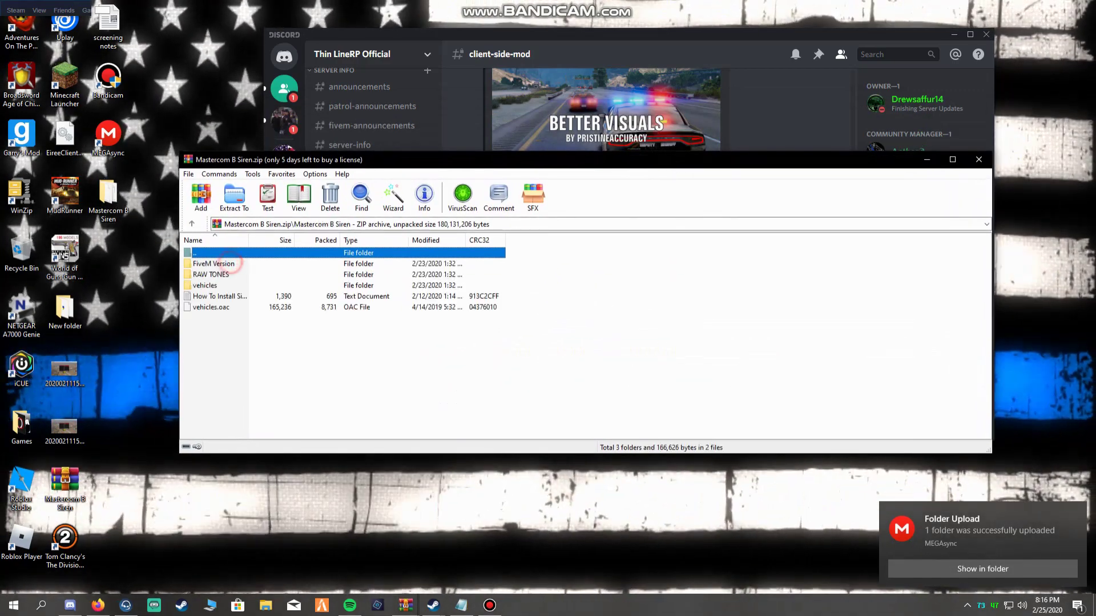
double_click(223, 264)
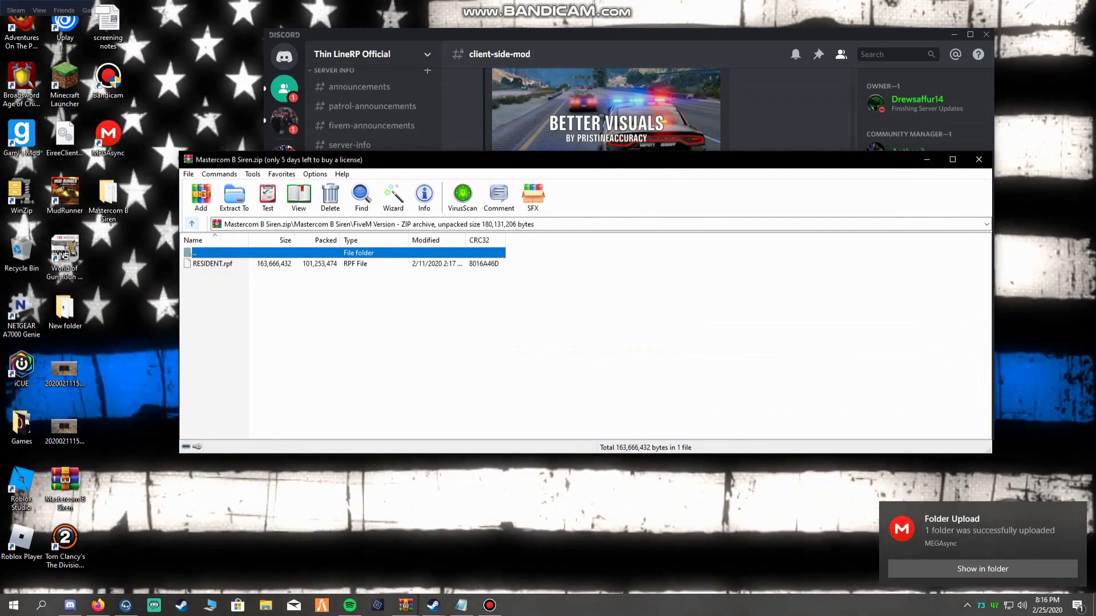
double_click(223, 253)
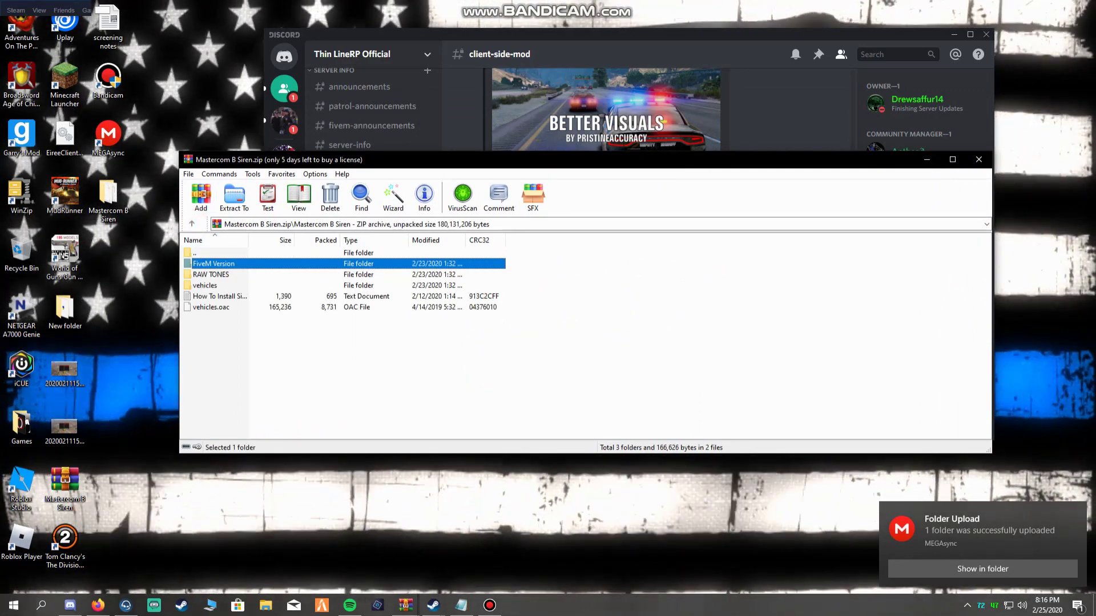
double_click(217, 264)
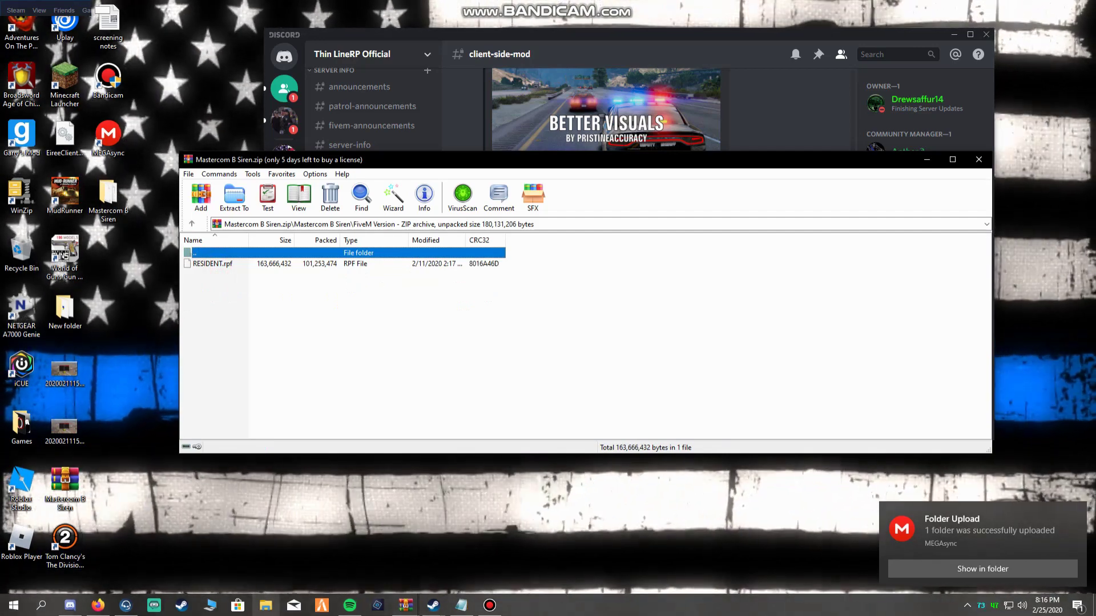
- Open a File Explorer window, move it clear of the archive and go to the STORAGE (D:) drive
click(265, 605)
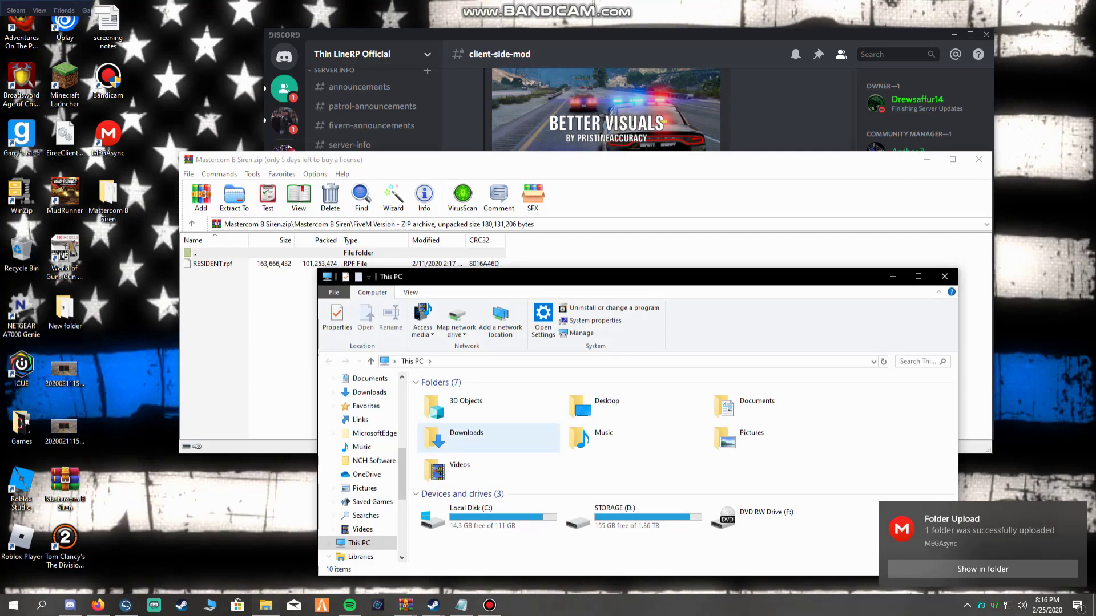
drag(542, 277, 525, 106)
double_click(597, 338)
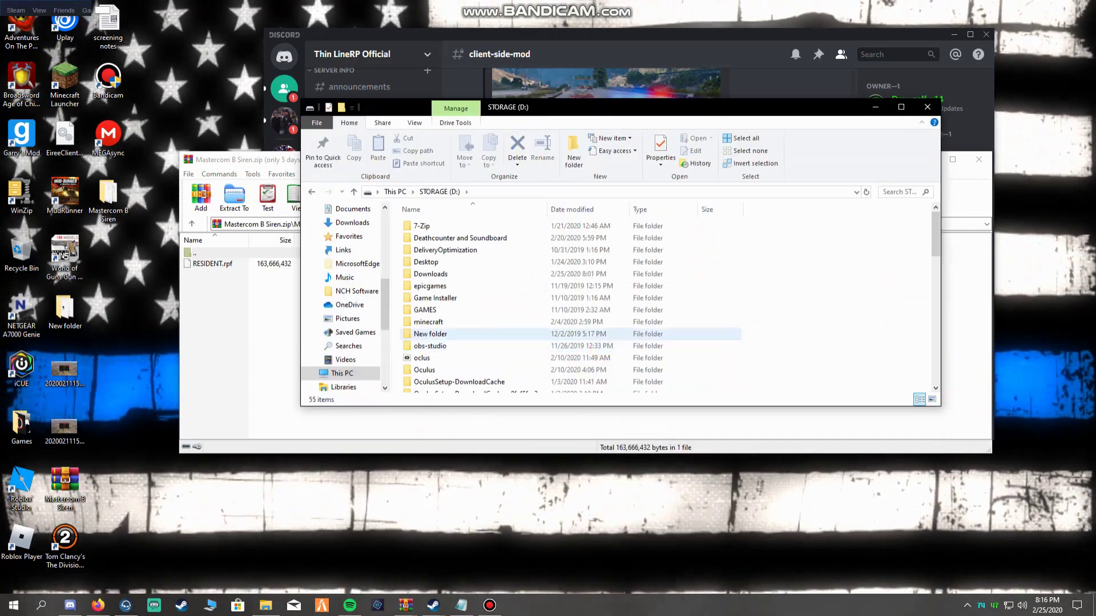
scroll(474, 311, down, 2)
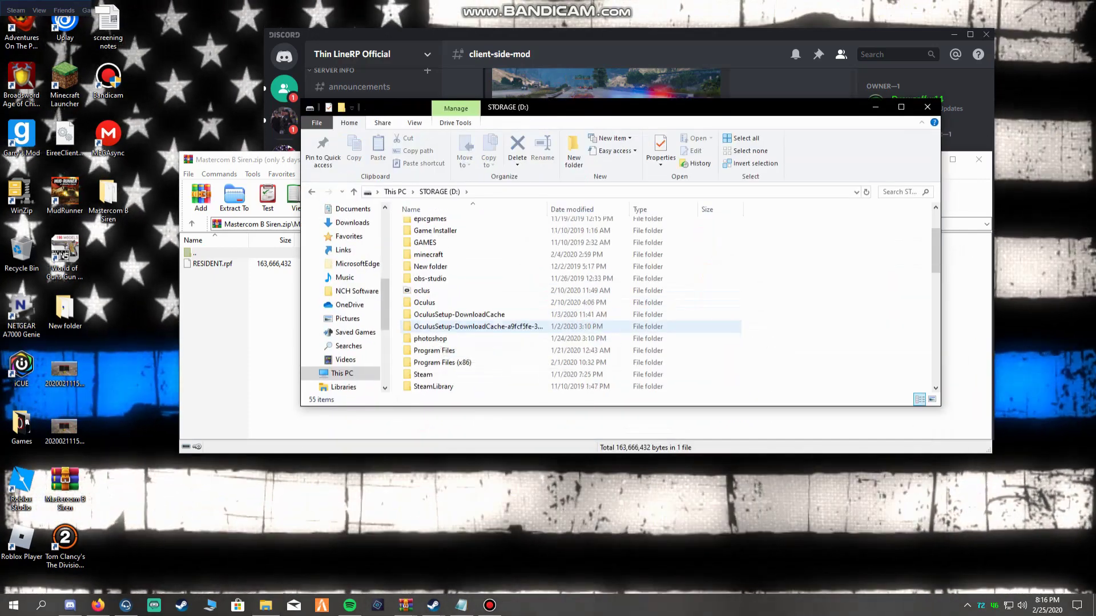
scroll(451, 342, down, 2)
click(451, 306)
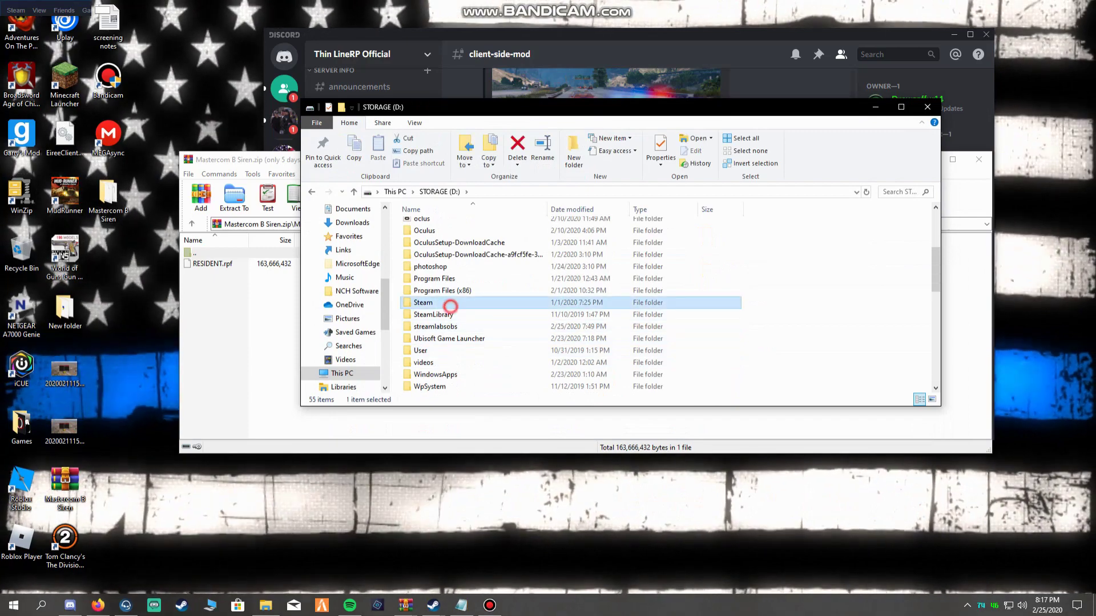
double_click(451, 306)
scroll(451, 302, down, 3)
click(449, 278)
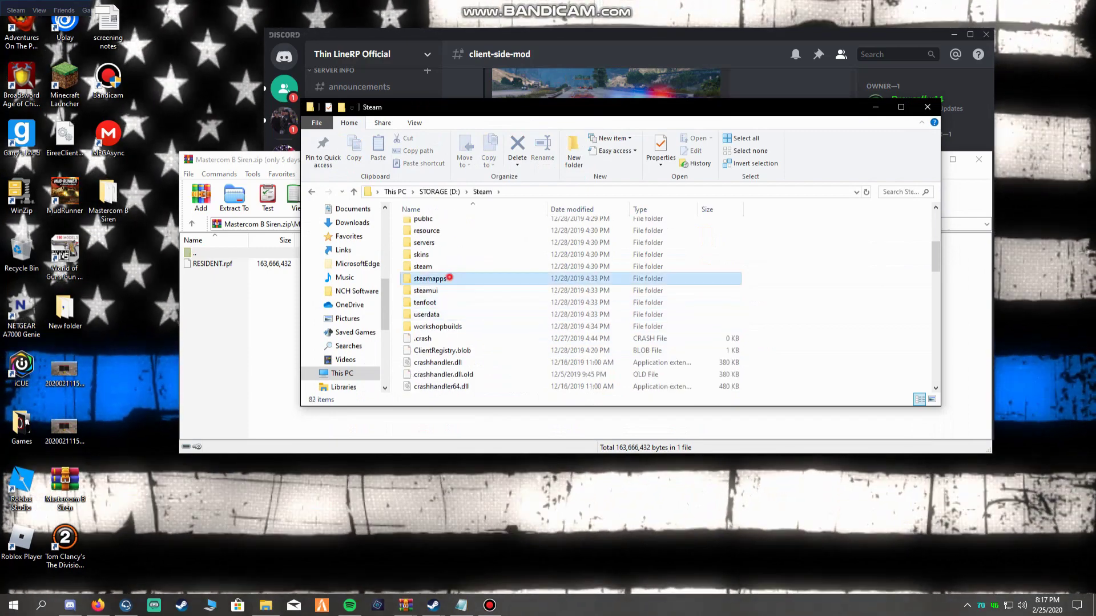
double_click(449, 278)
double_click(449, 221)
click(449, 224)
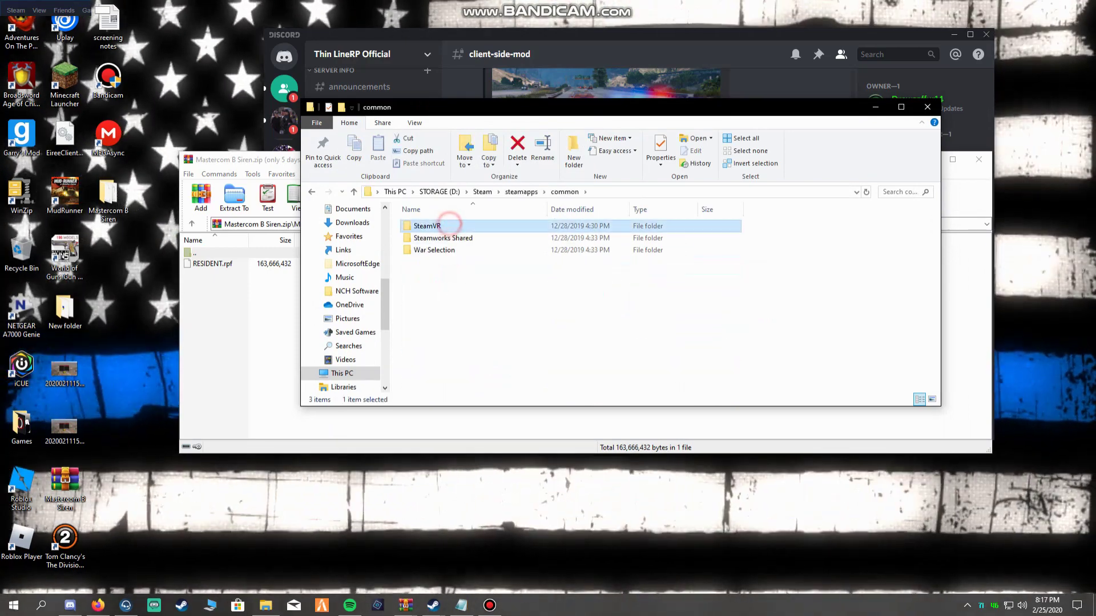
click(313, 191)
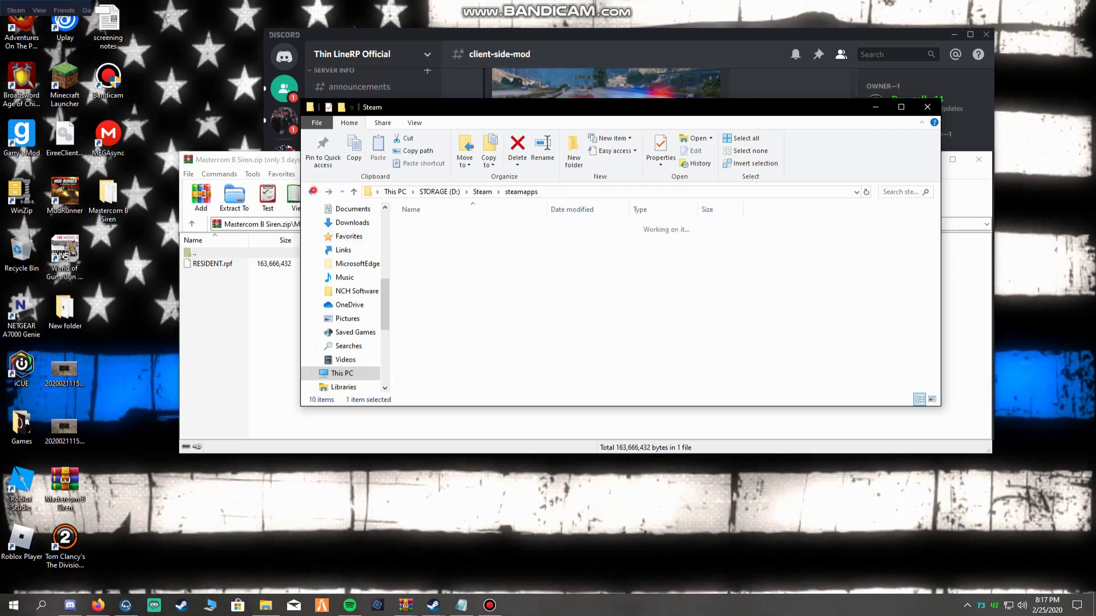
click(313, 191)
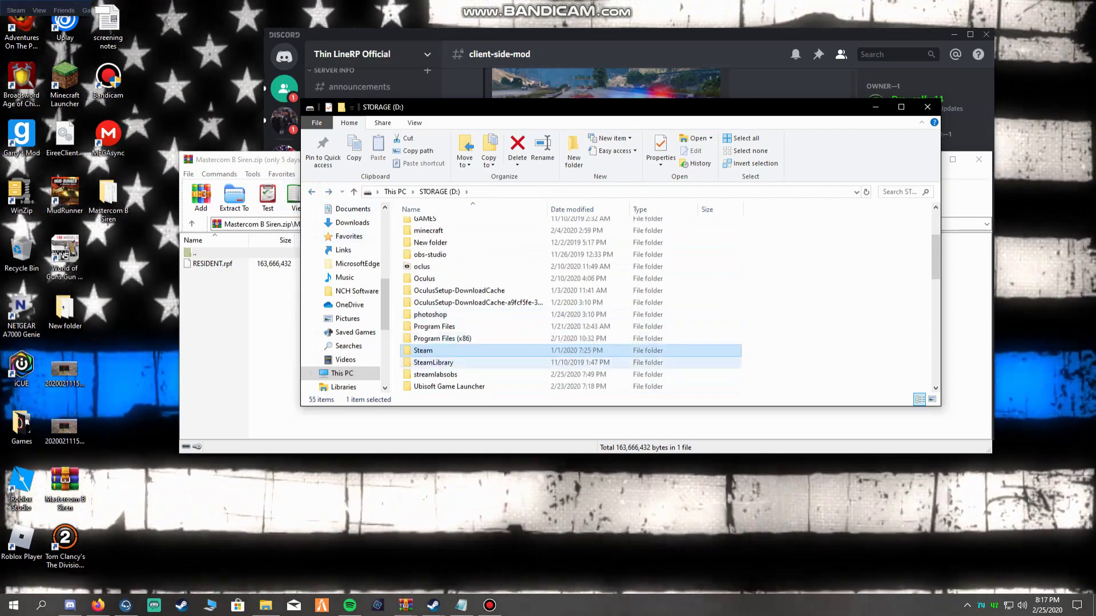
- Open the sfx folder under SteamLibrary\steamapps\common\Grand Theft Auto V\x64\audio on the D: drive
double_click(451, 363)
double_click(441, 226)
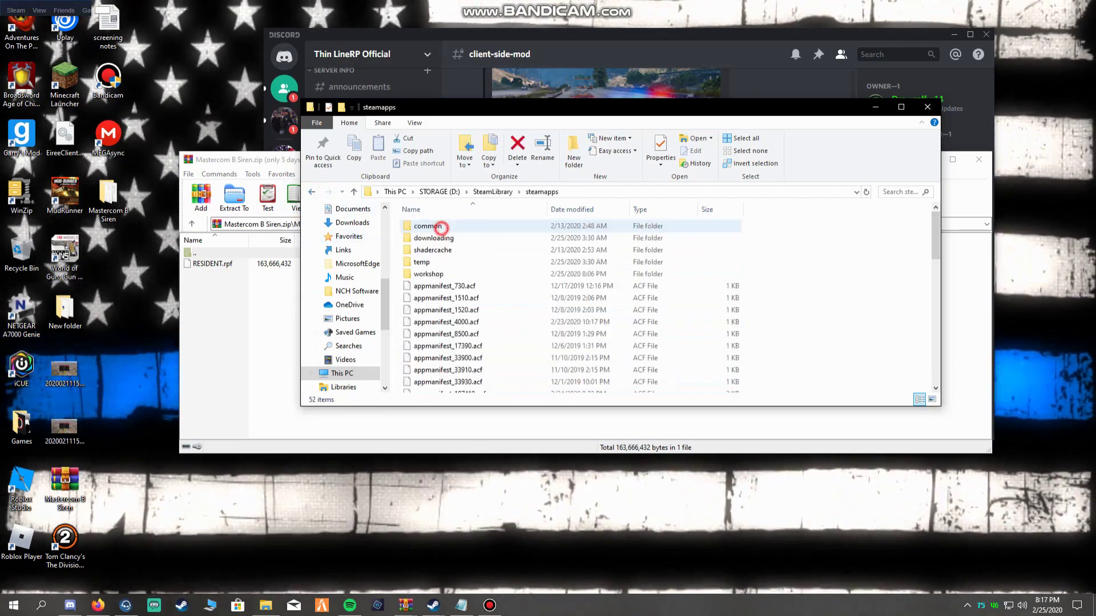
double_click(424, 226)
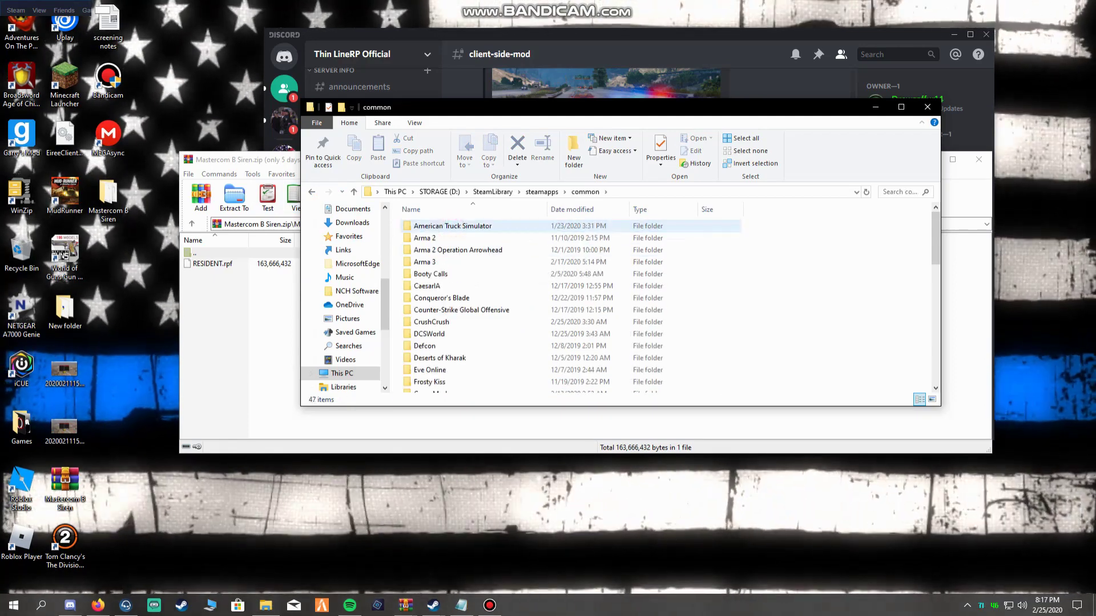
scroll(451, 262, down, 1)
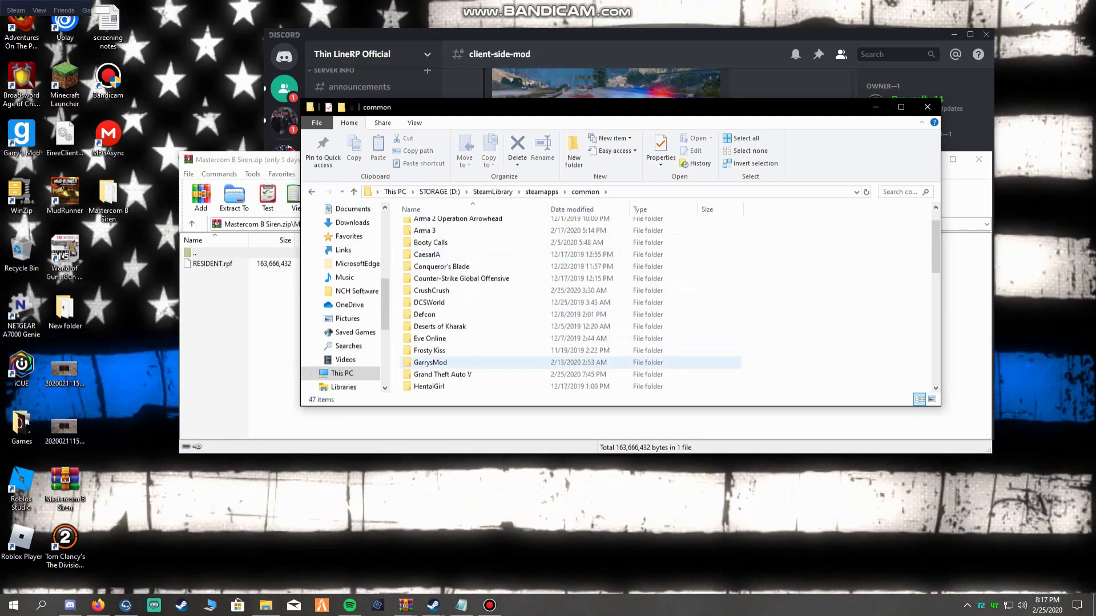
double_click(445, 374)
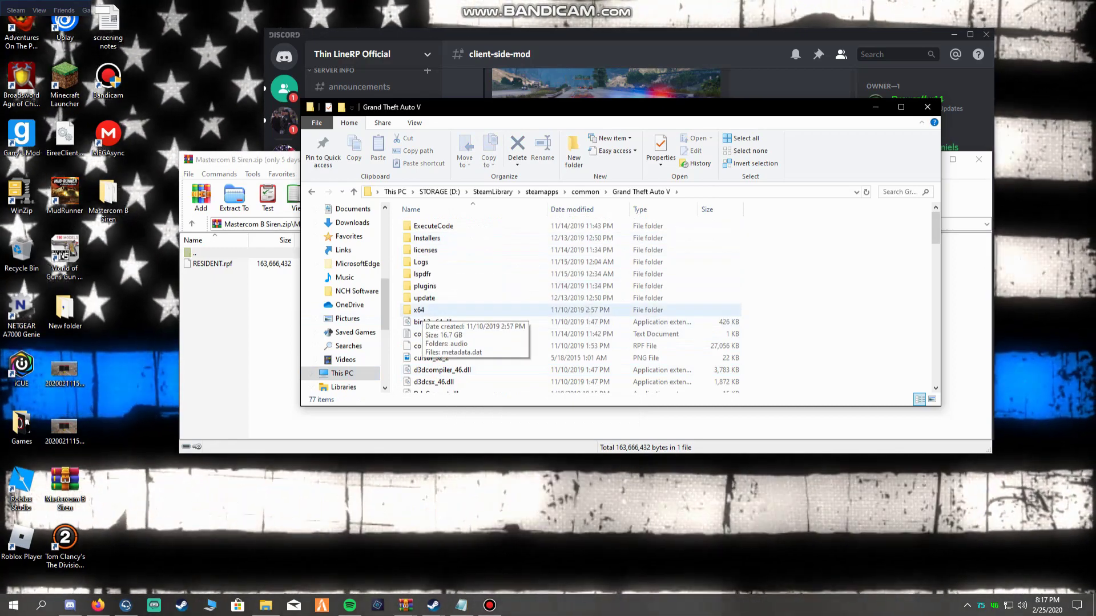
double_click(421, 310)
double_click(421, 226)
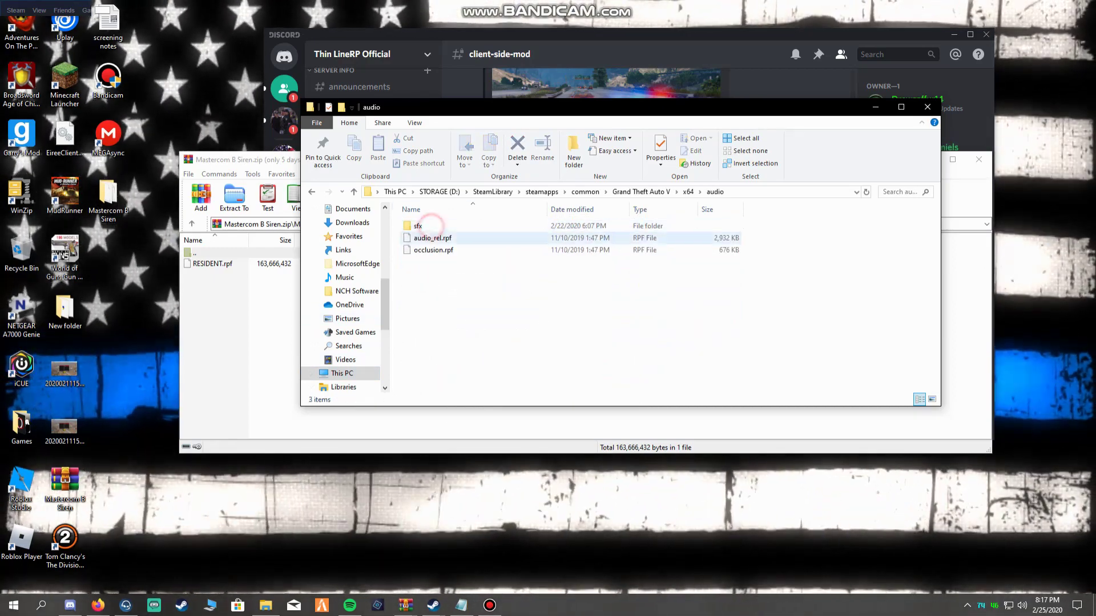
double_click(420, 226)
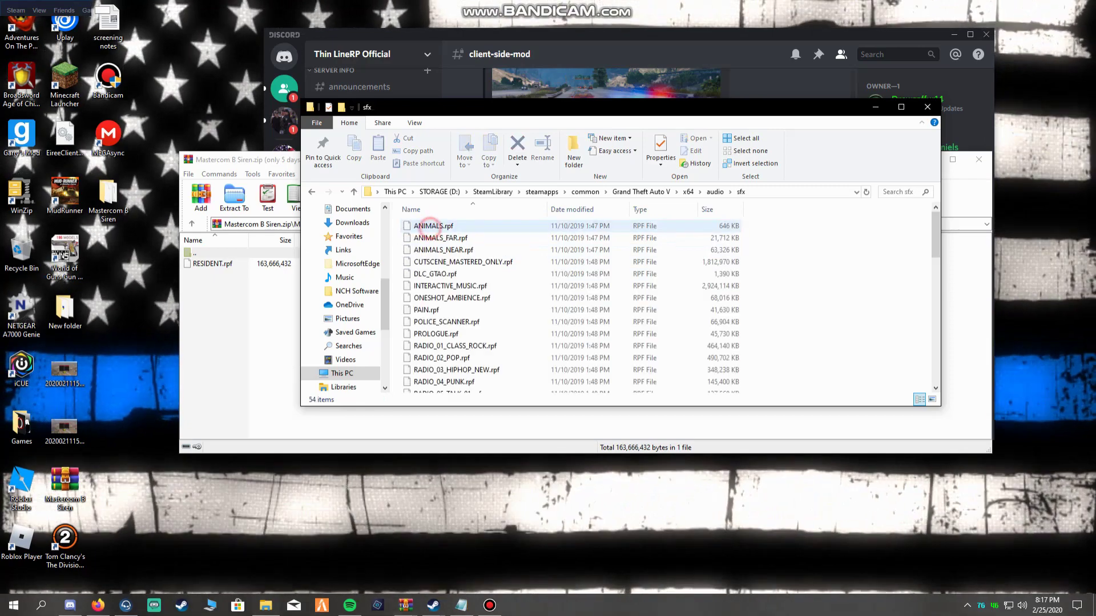
- Copy RESIDENT.rpf from the archive into the sfx folder, replacing the existing file, and put both windows away
click(222, 264)
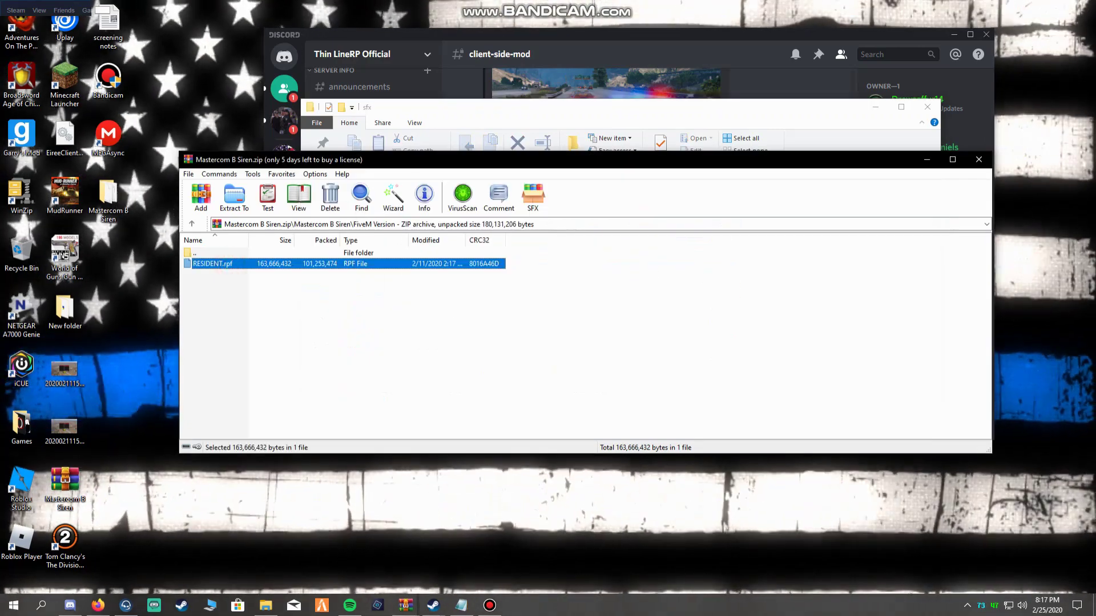
click(386, 106)
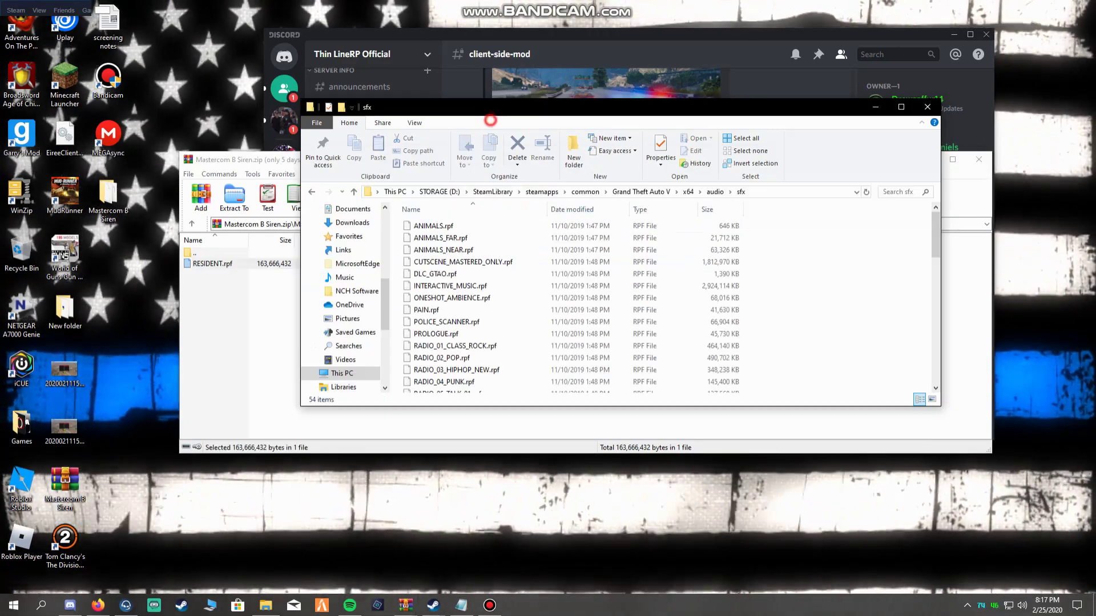
drag(387, 105, 603, 42)
drag(391, 155, 386, 370)
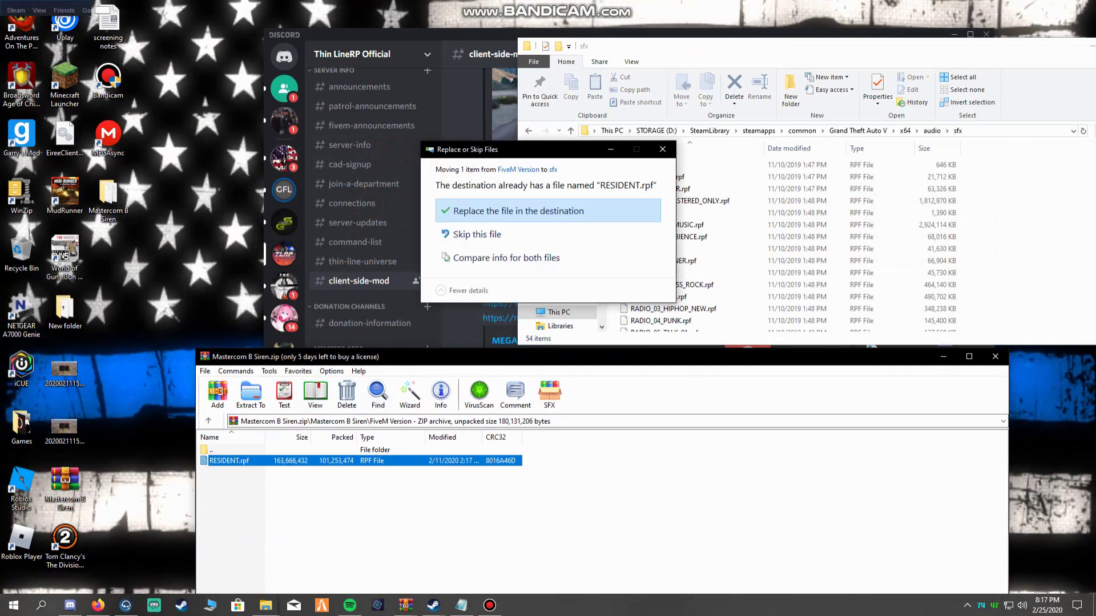
click(523, 210)
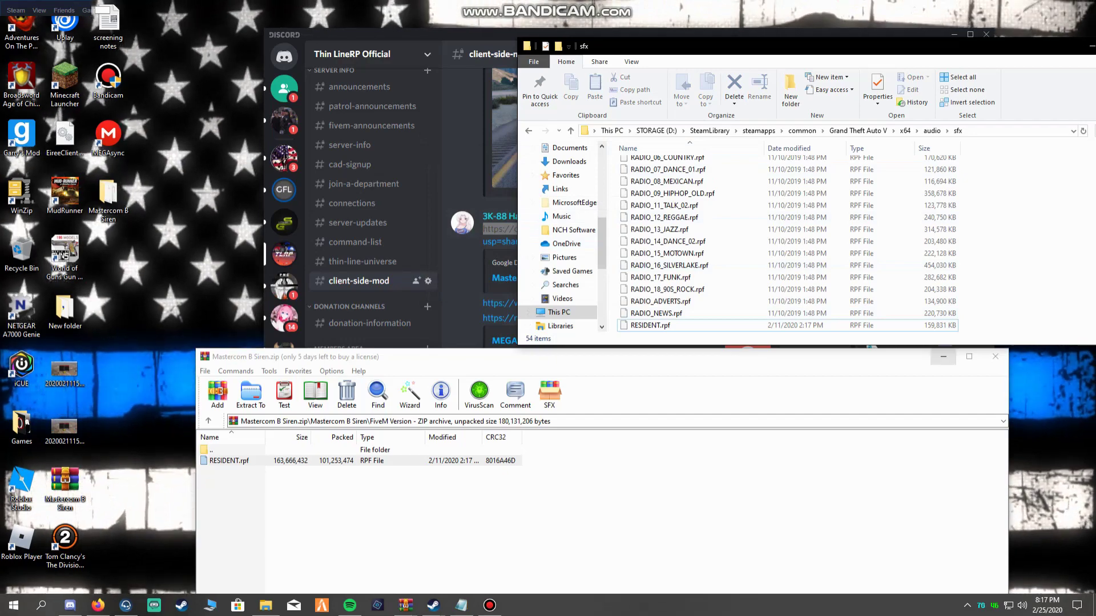
click(944, 356)
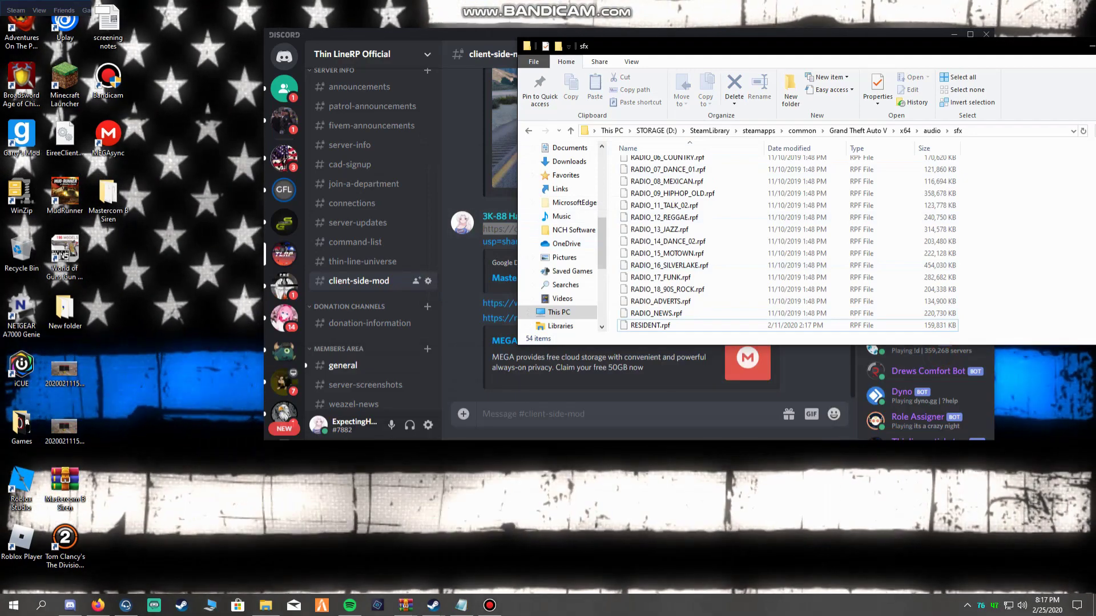
drag(1072, 47, 669, 65)
click(735, 68)
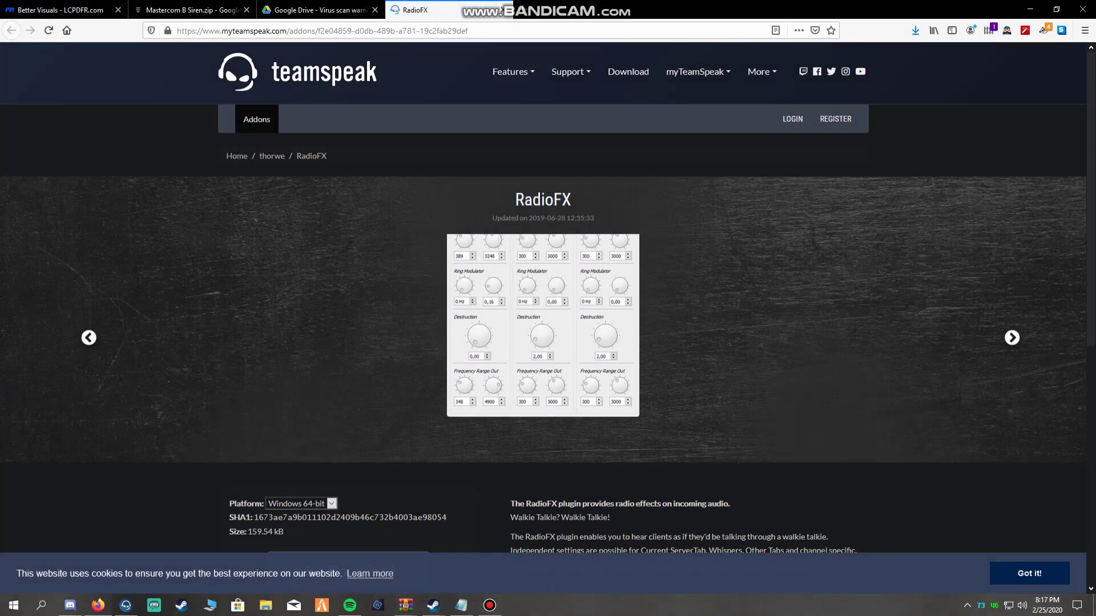
- Download the Windows 64-bit RadioFX plugin and open it with TeamSpeak 3 Package Installer
scroll(542, 318, down, 2)
click(373, 445)
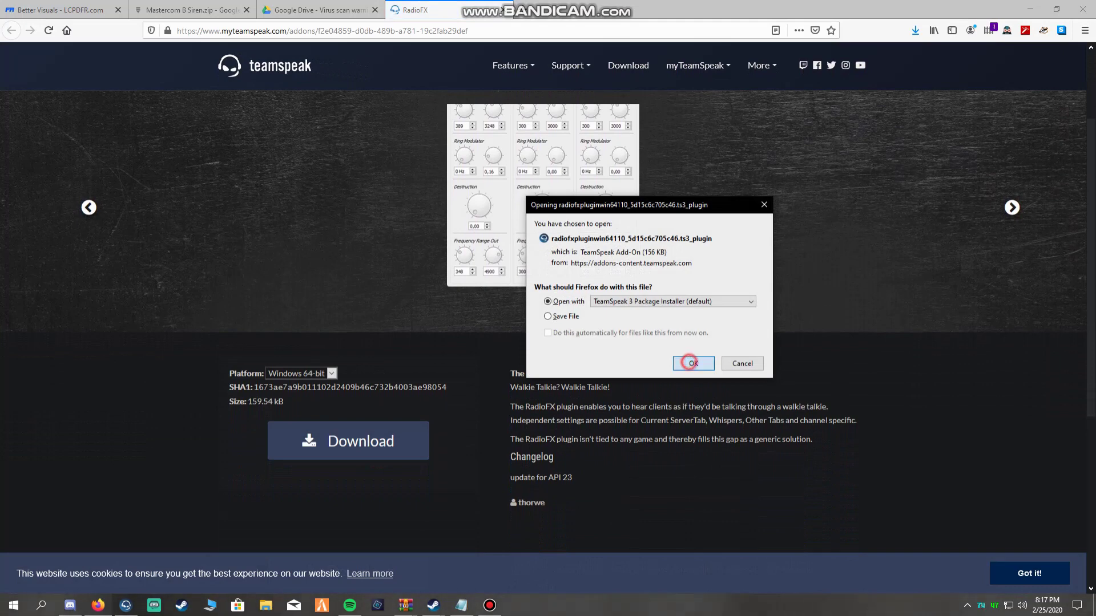
click(693, 364)
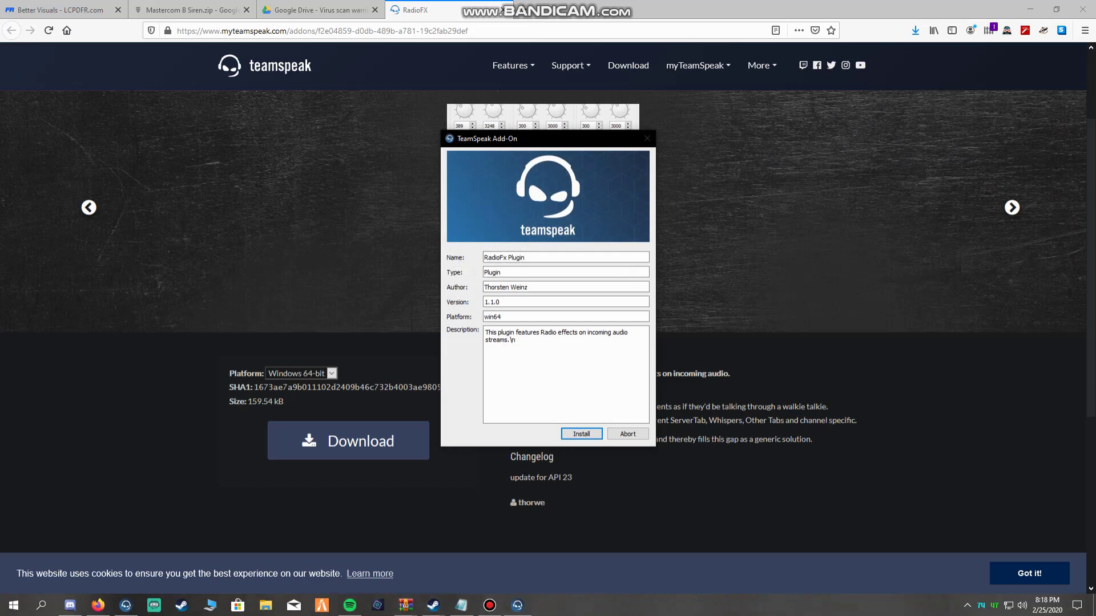
- Abort the RadioFx Plugin installation and minimize the browser to return to Discord
click(656, 134)
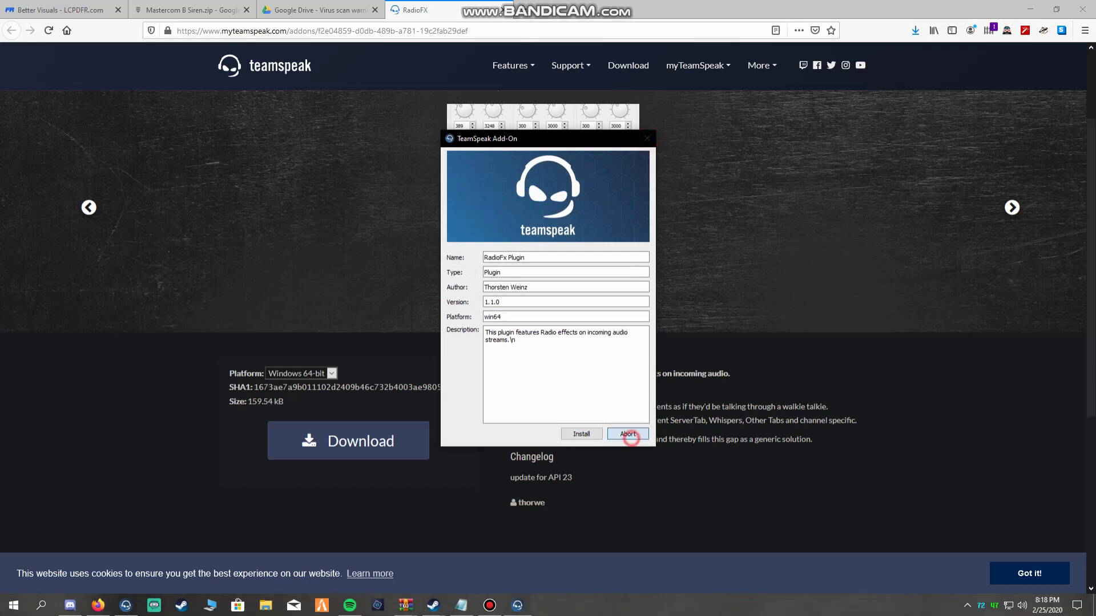
click(629, 435)
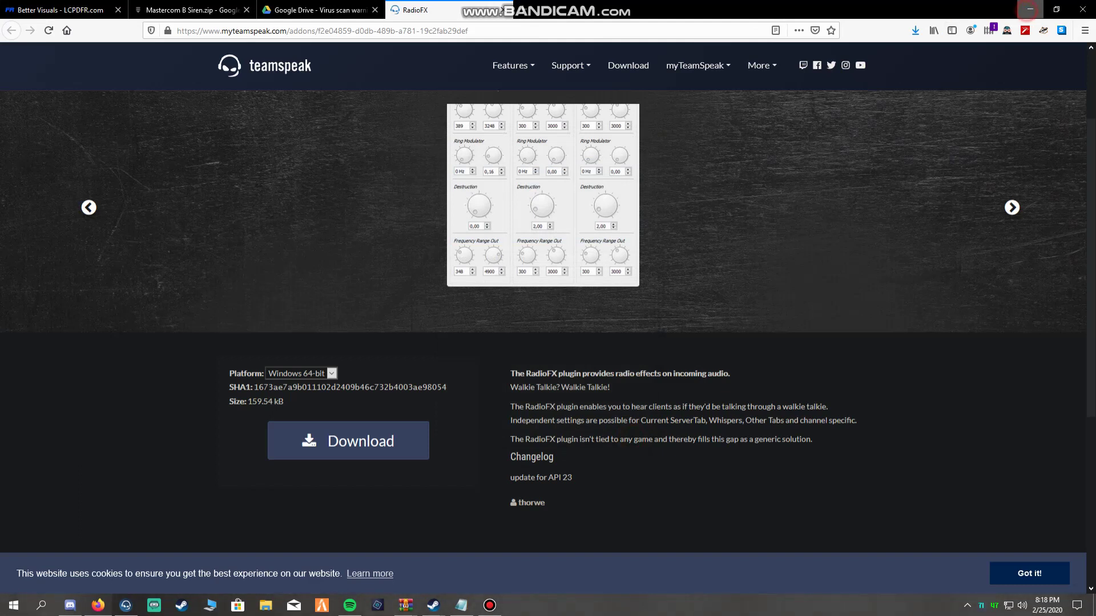
click(1030, 9)
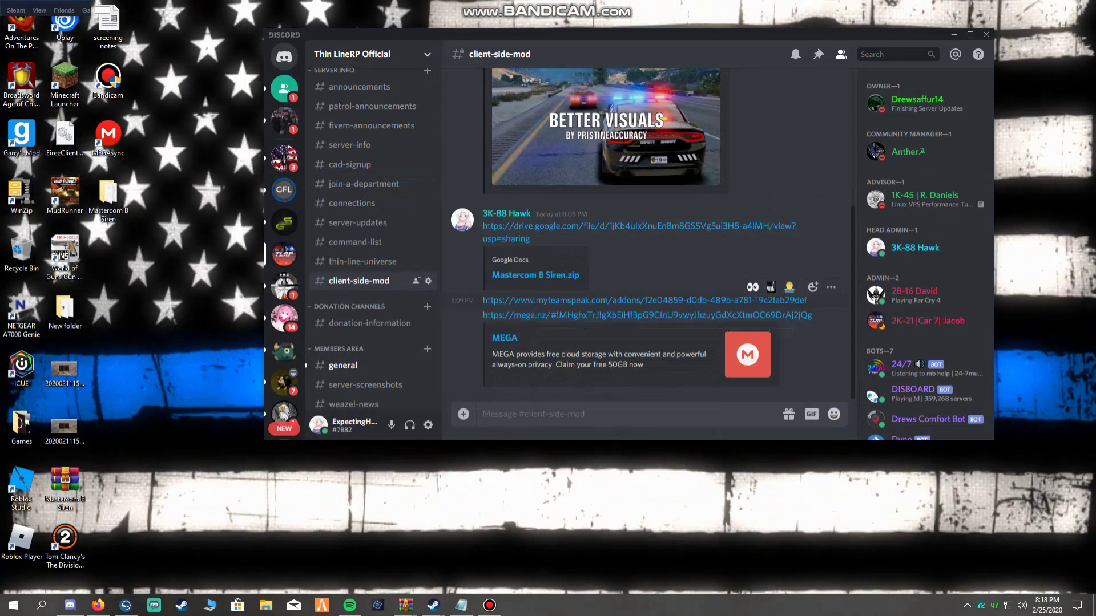
- Open the MEGA link from the client-side-mod channel and download micclicks.rar to the MEGAsync Downloads folder
scroll(657, 319, up, 5)
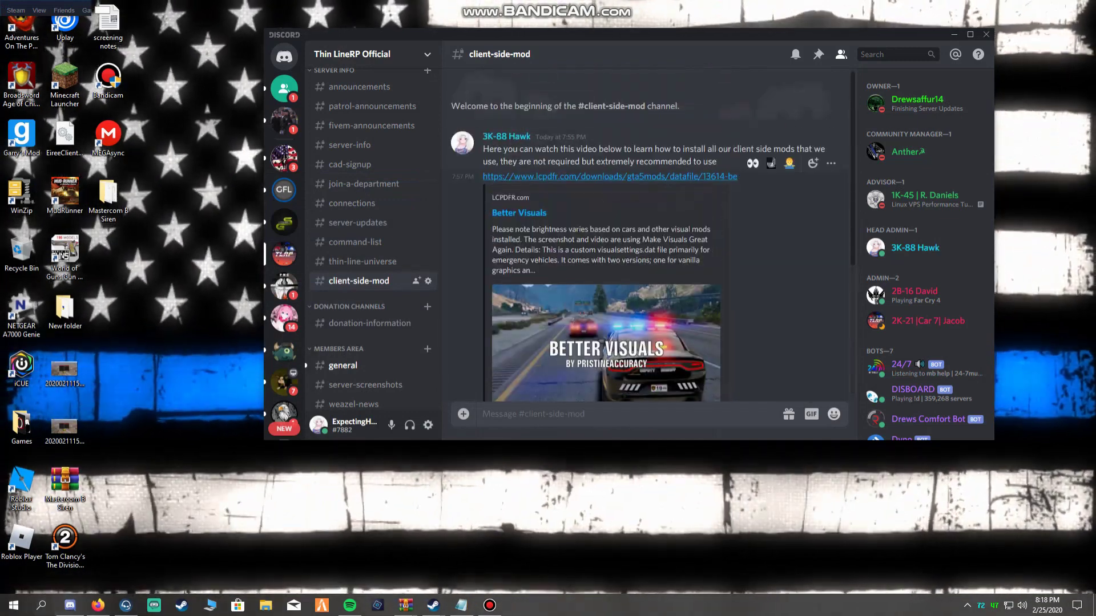
scroll(628, 177, down, 3)
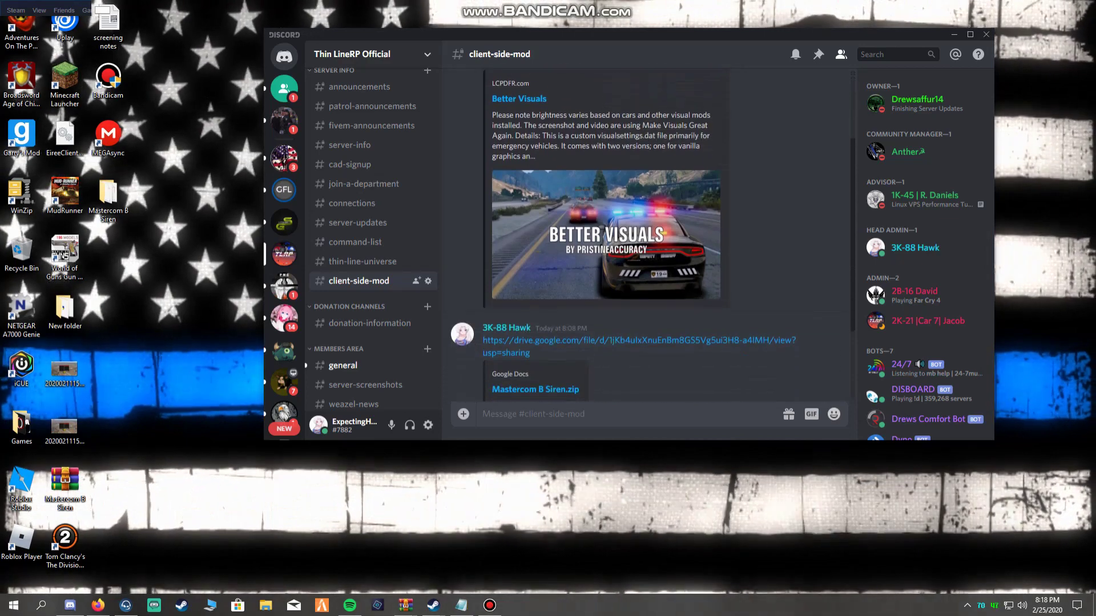
scroll(605, 309, down, 1)
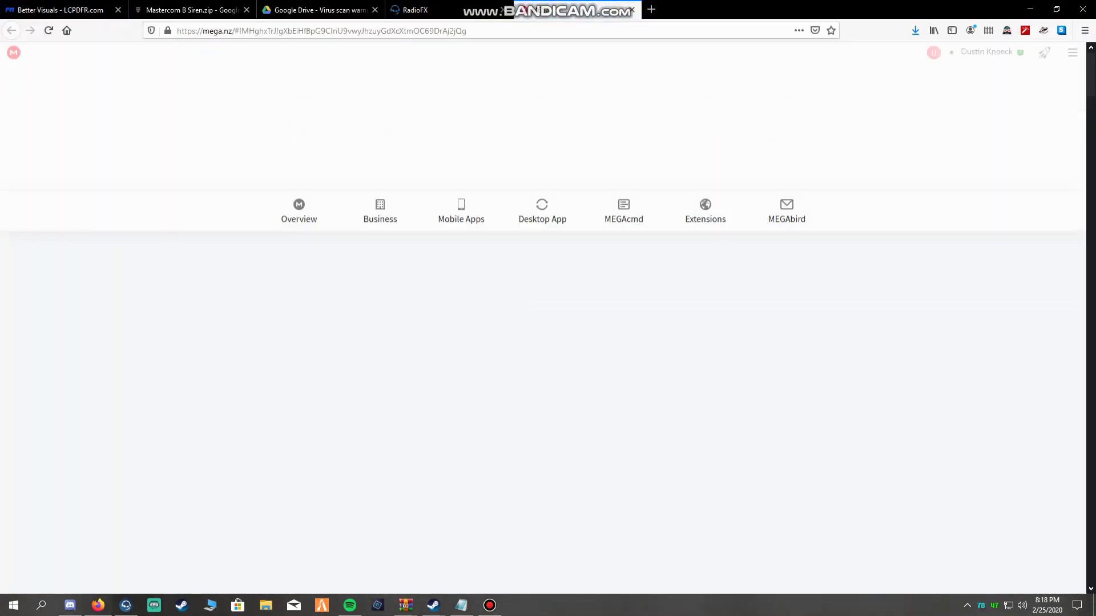
click(675, 214)
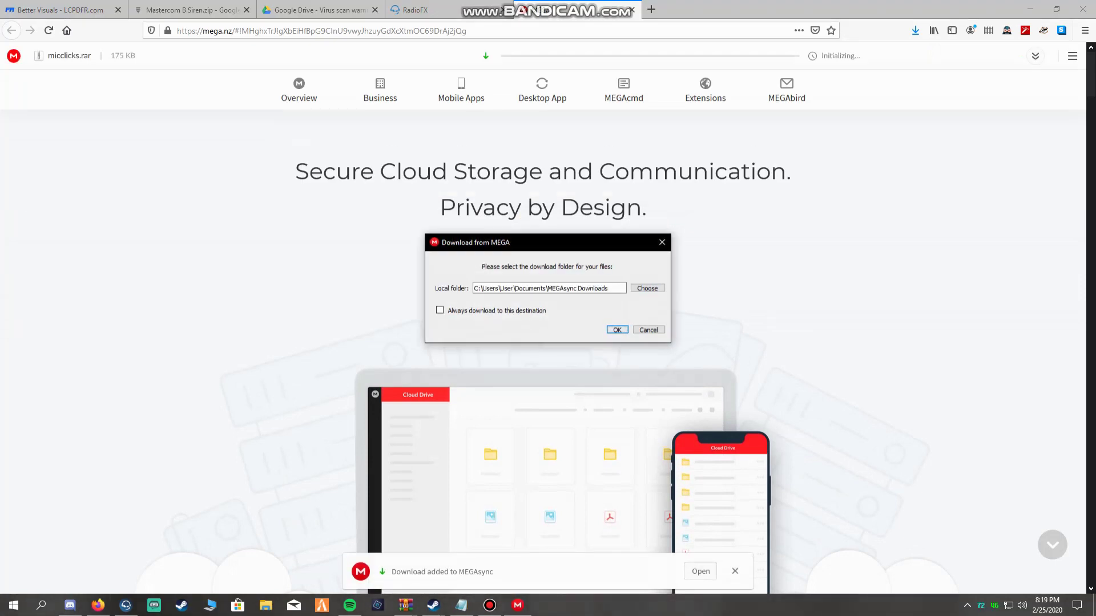
click(617, 330)
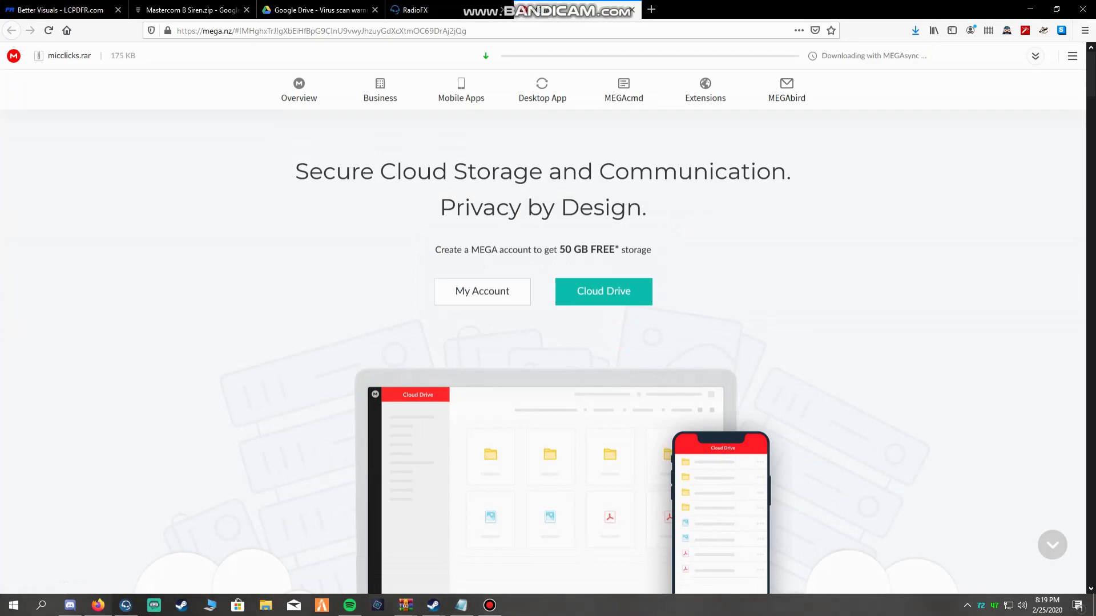
- Open micclicks.rar in WinRAR from its download folder and close the folder window
click(982, 568)
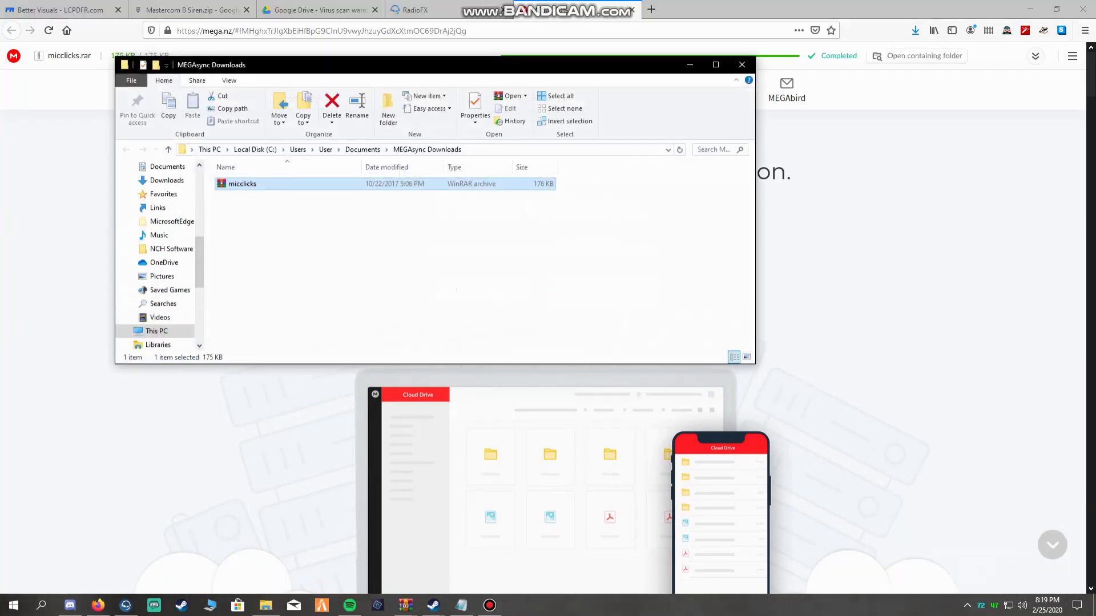
click(248, 183)
double_click(249, 183)
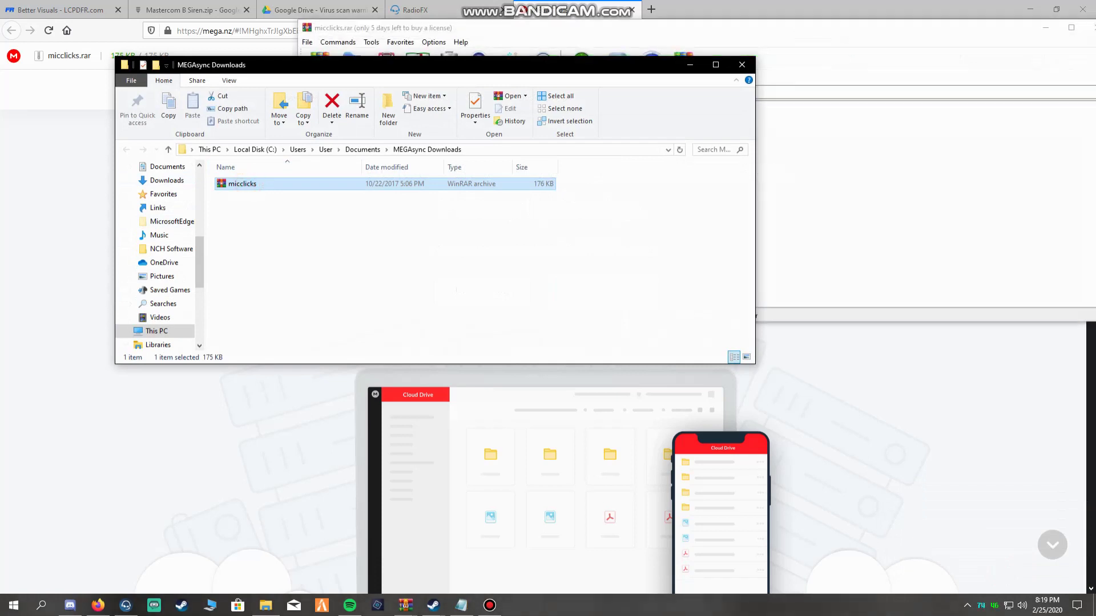
drag(363, 68, 186, 359)
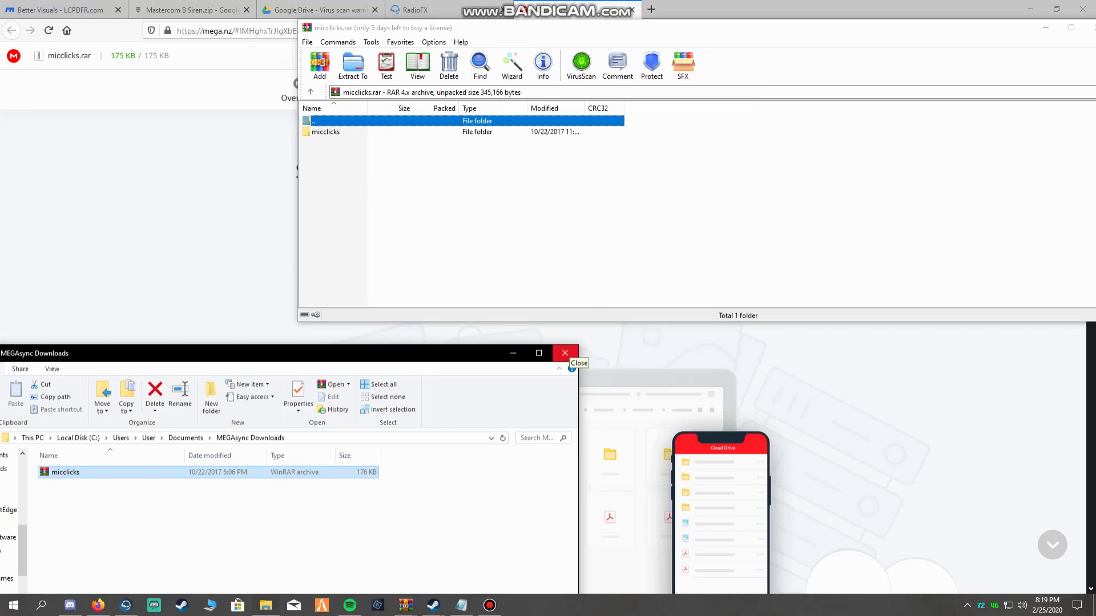
click(565, 347)
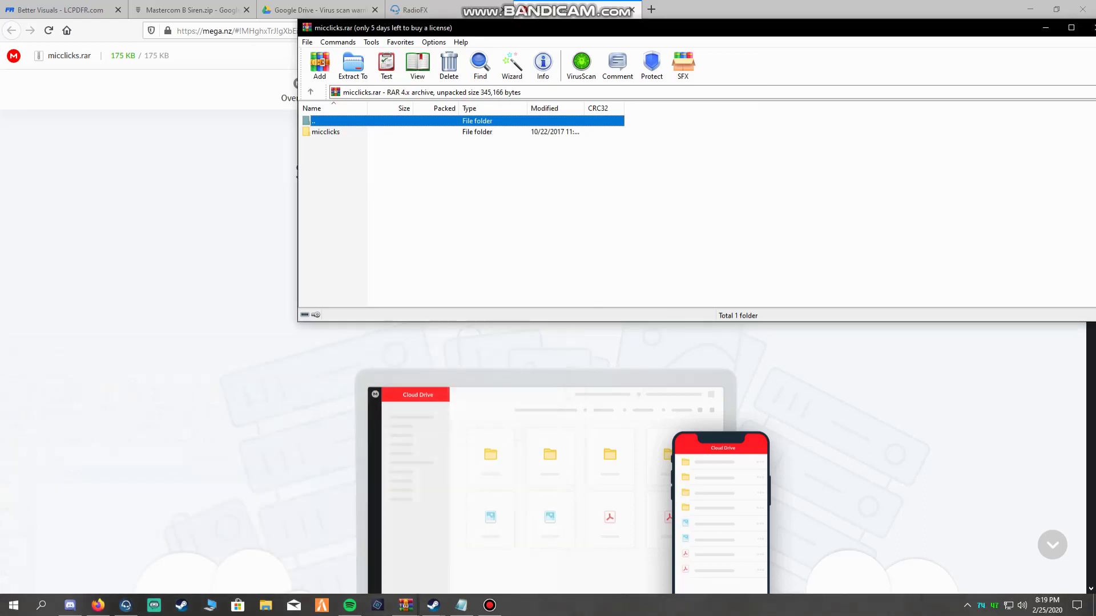
- Open the micclicks folder inside micclicks.rar, minimize the browser, and reposition the archive window over the desktop
double_click(334, 133)
drag(363, 188, 381, 136)
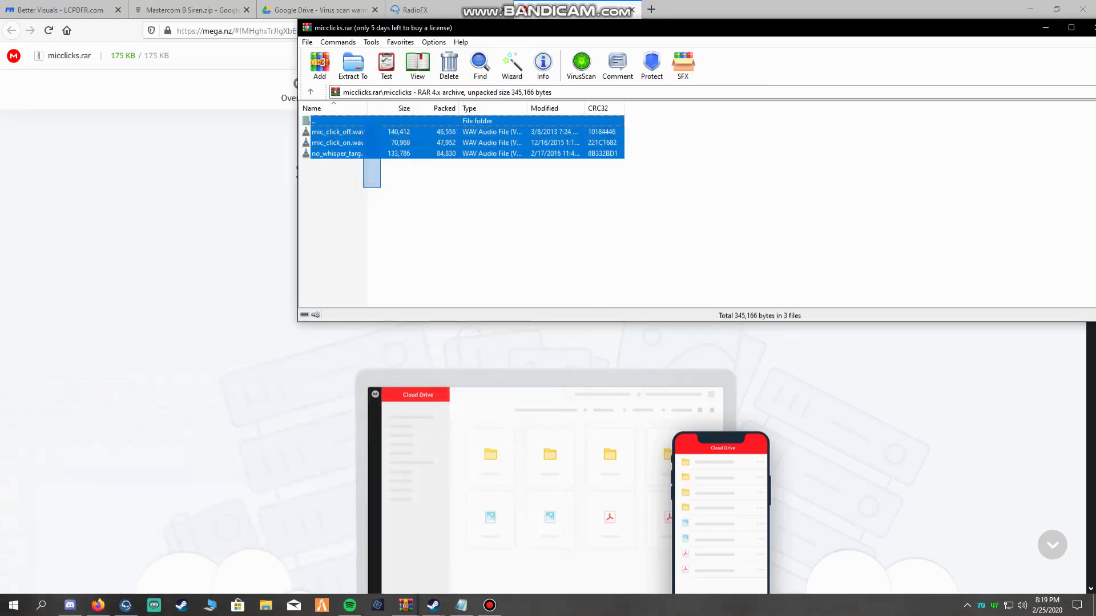
click(526, 274)
click(98, 605)
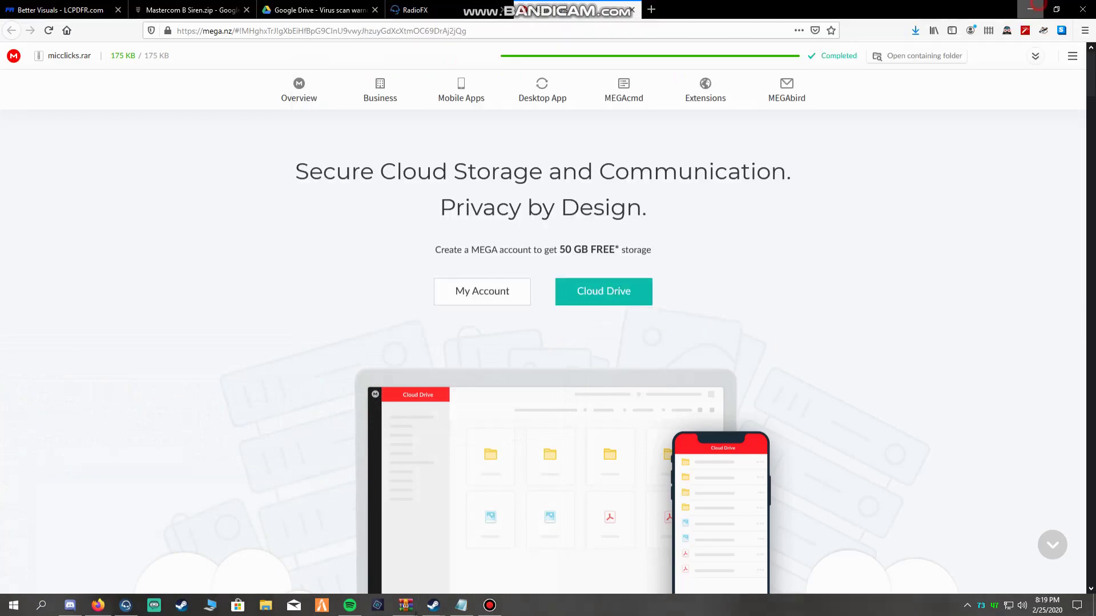
click(98, 605)
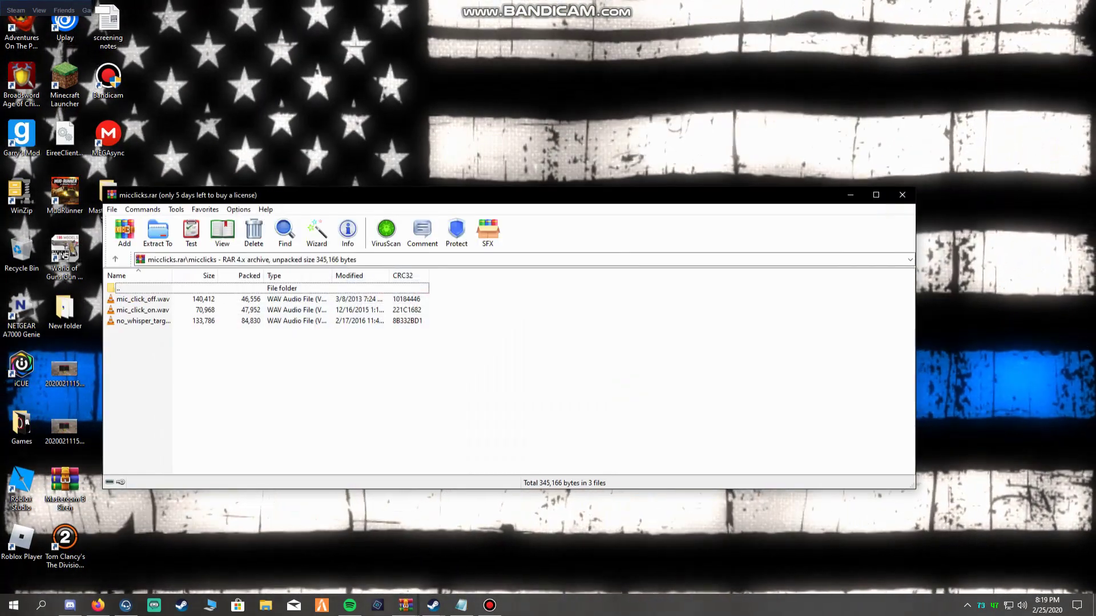
drag(667, 200, 718, 98)
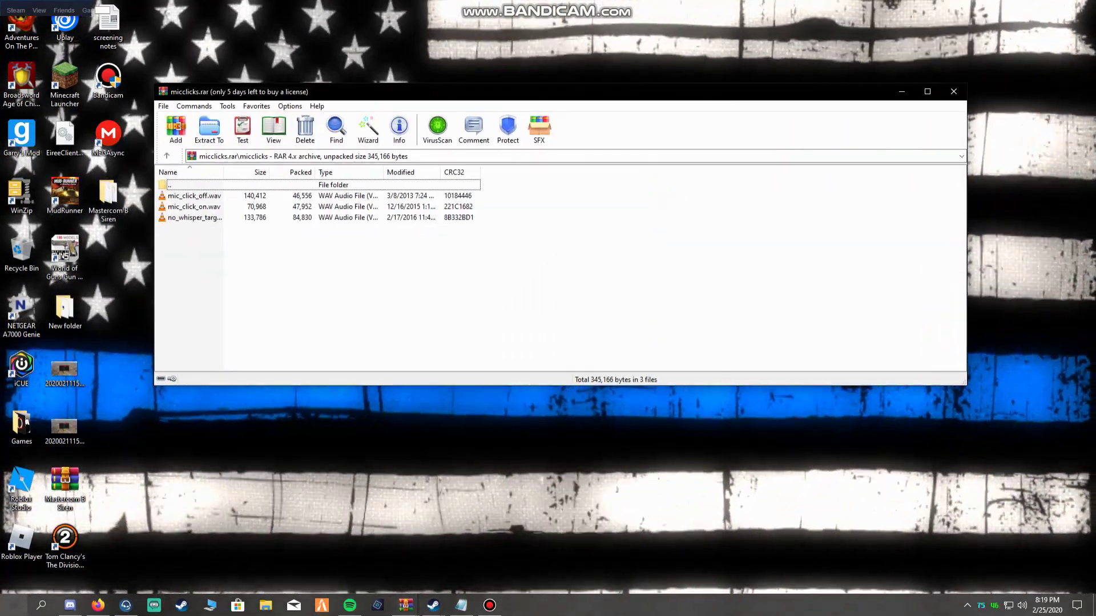
- Search Windows for the TeamSpeak 3 Client, bring up its window, and close the program
key(super+s)
text(team)
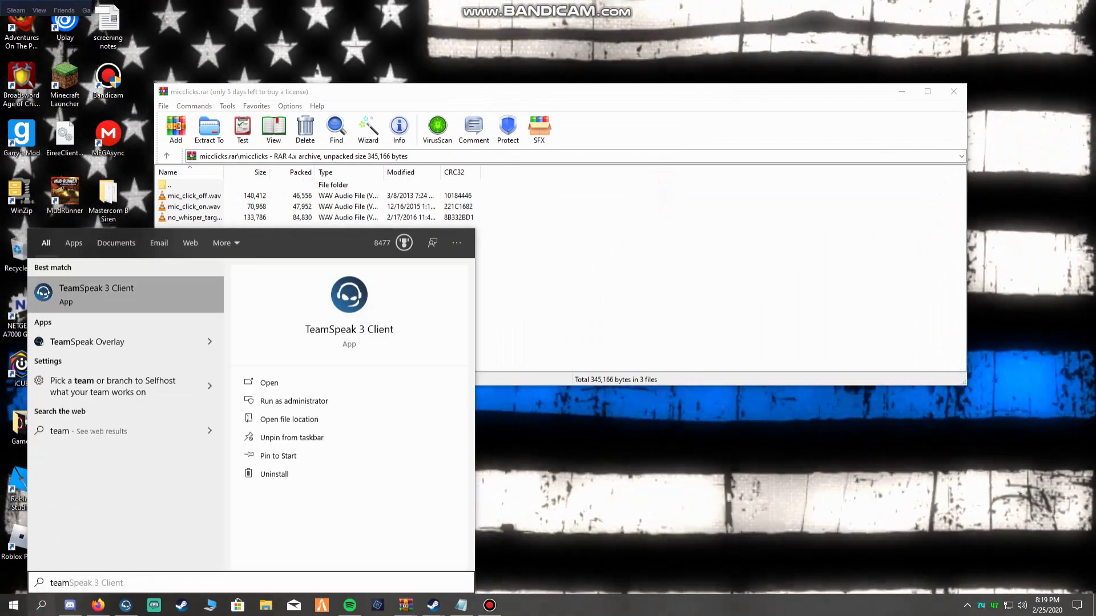
click(171, 299)
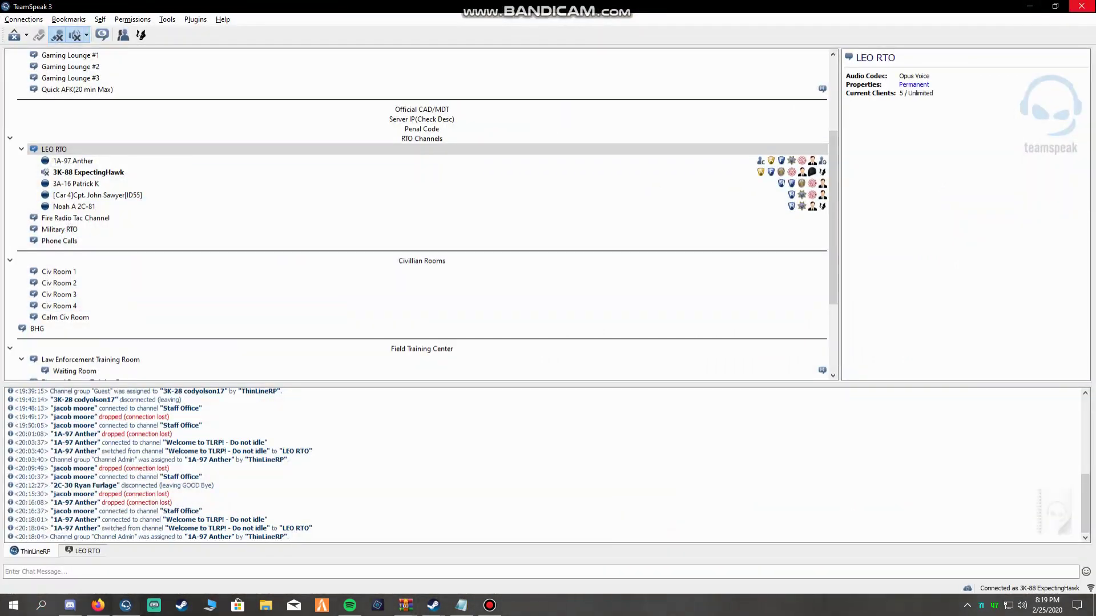
click(1081, 6)
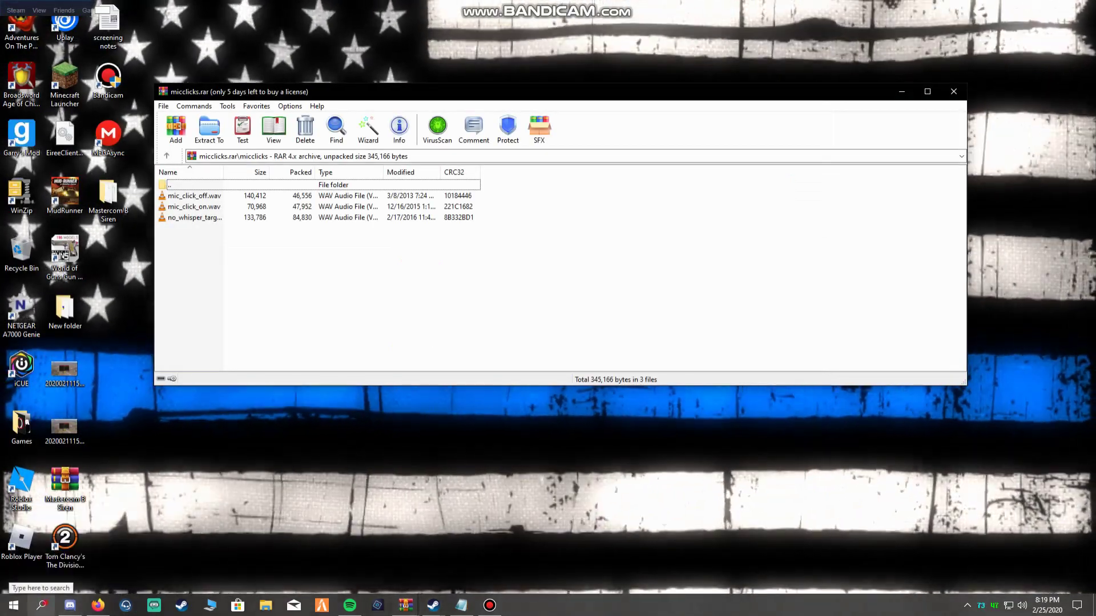
- Search Windows for the TeamSpeak 3 Client and follow its shortcut to the program's installation folder
click(41, 605)
text(team)
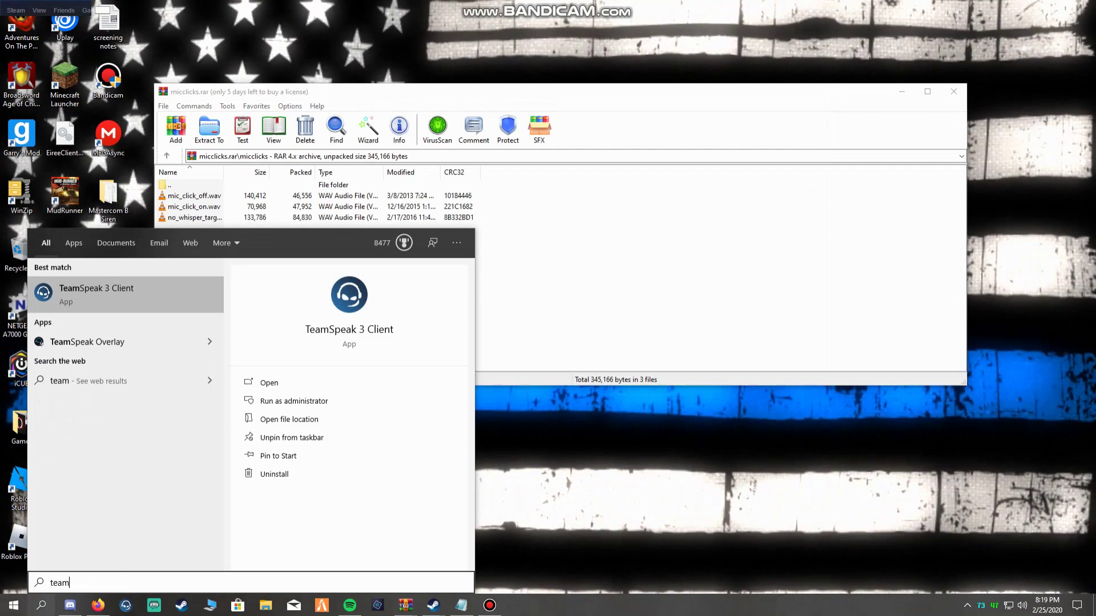
right_click(171, 289)
click(208, 325)
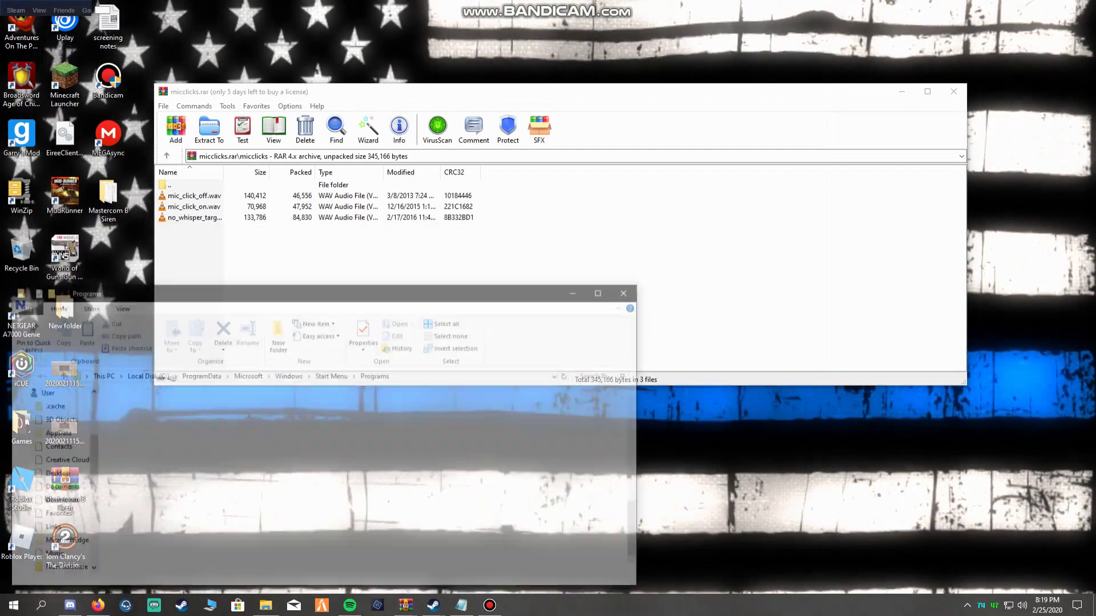
right_click(134, 569)
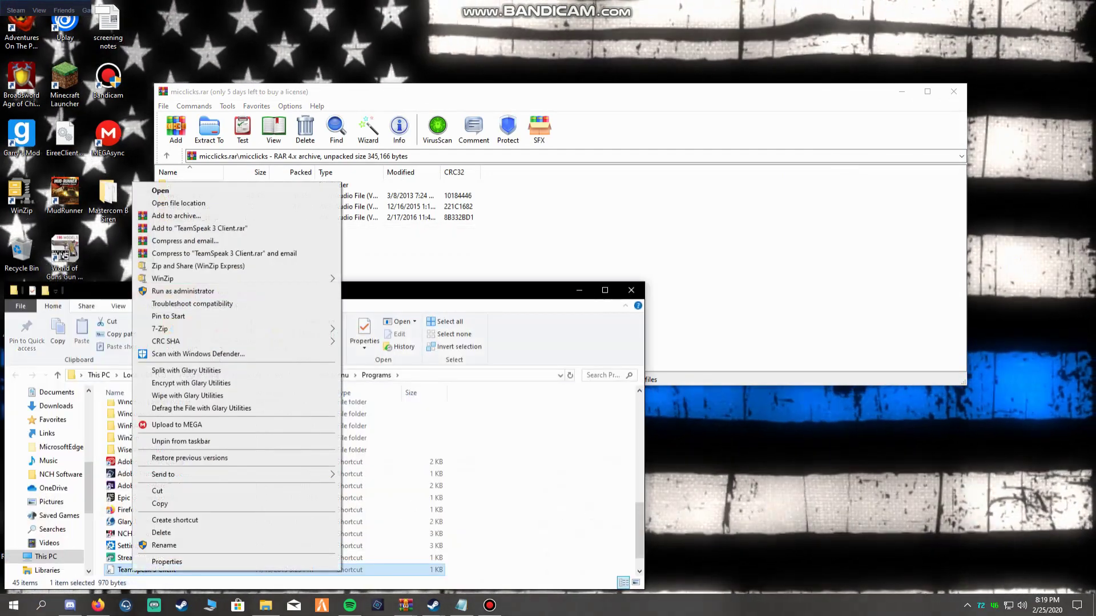
click(235, 203)
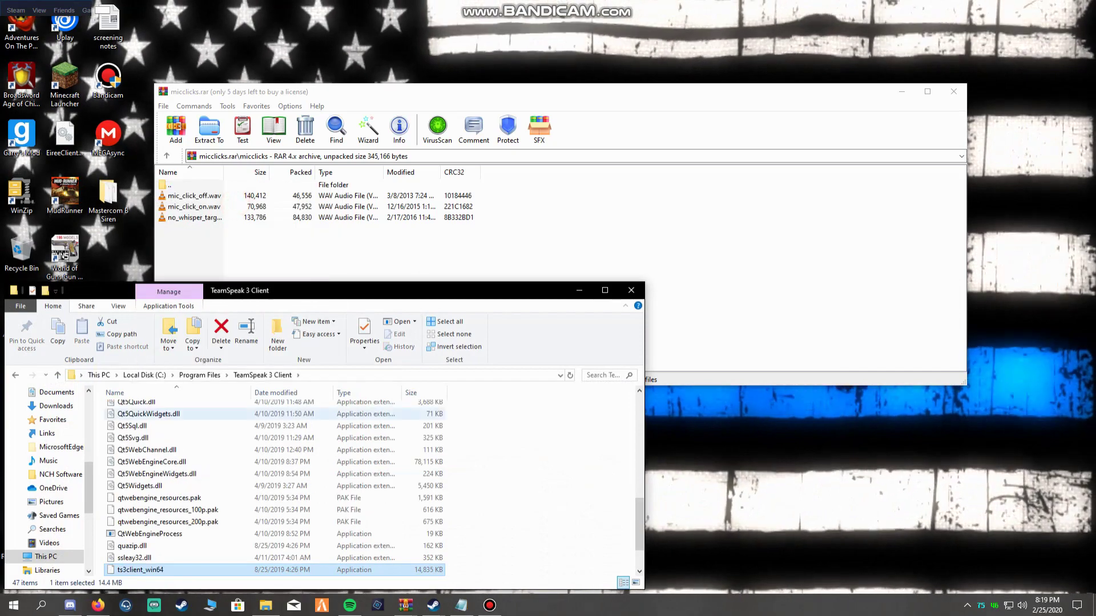
- Open the default sound pack folder within the sound folder of the TeamSpeak 3 Client installation
scroll(172, 445, up, 11)
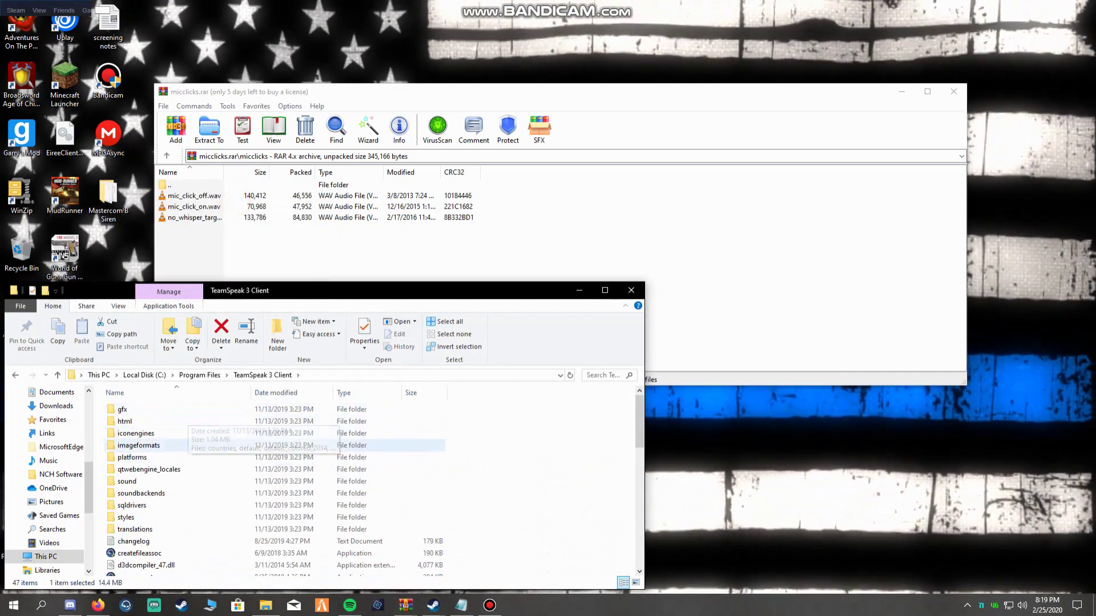
double_click(128, 481)
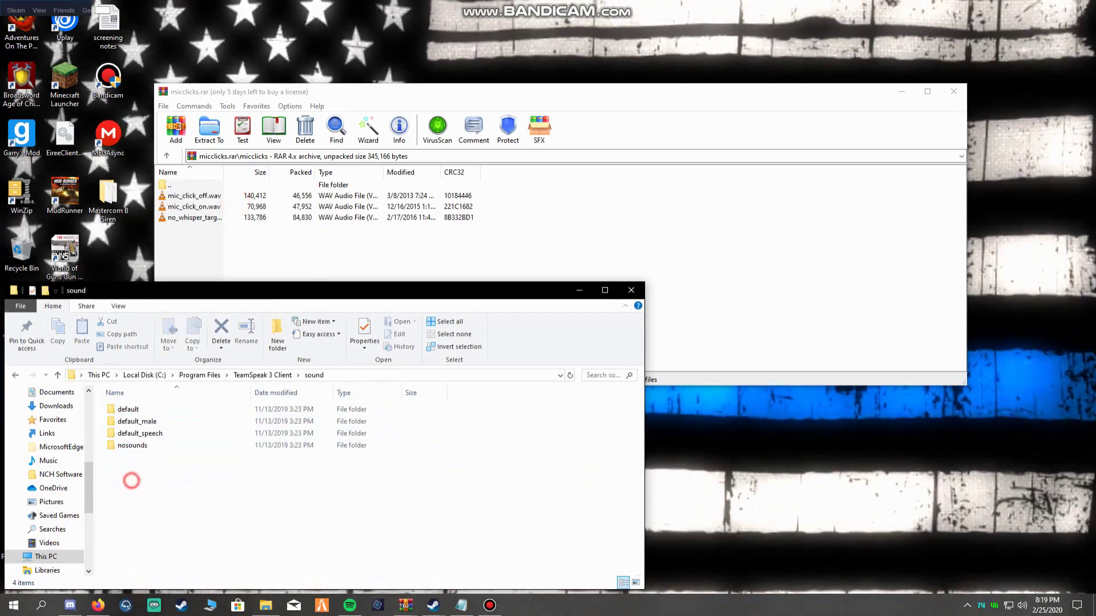
click(128, 409)
double_click(129, 410)
- Extract the three WAV files from micclicks.rar into TeamSpeak's default sound folder with administrator permission, and minimize both windows
drag(174, 247, 193, 186)
right_click(193, 190)
drag(172, 242, 274, 469)
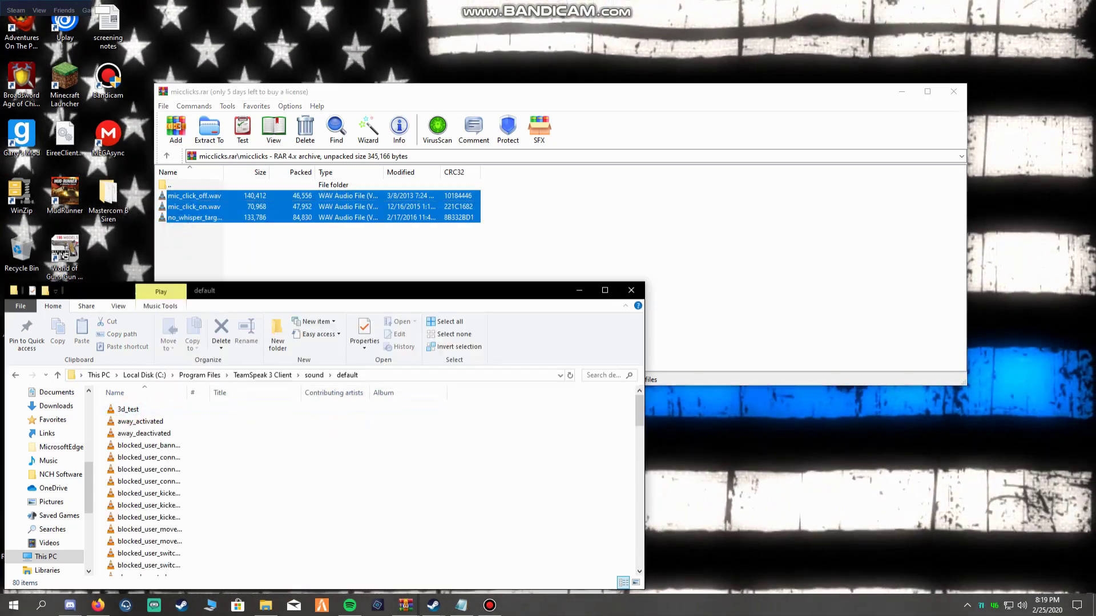
click(484, 215)
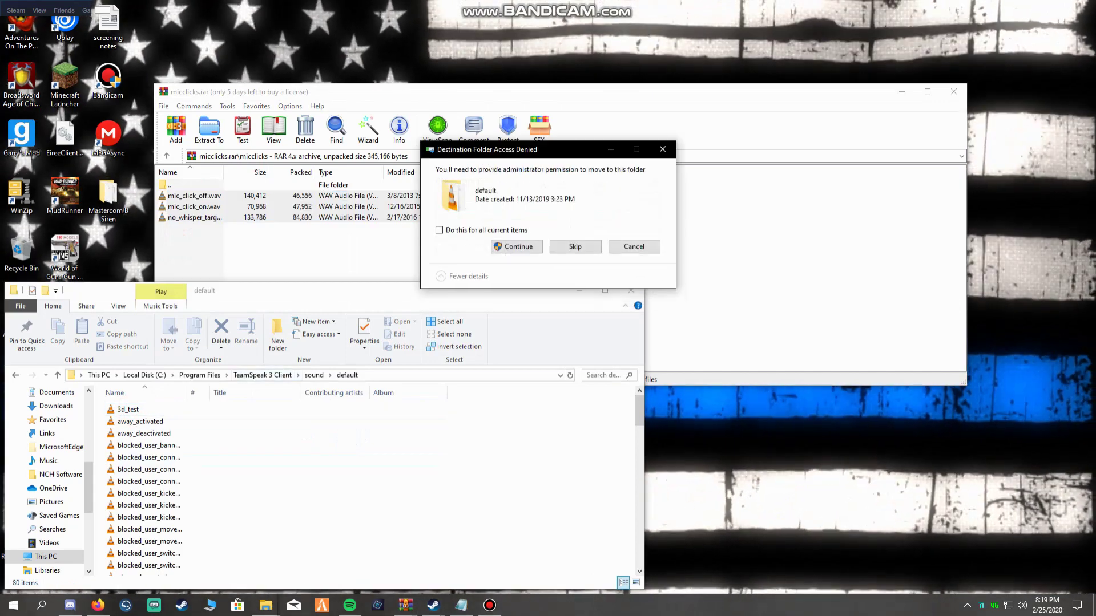
click(501, 246)
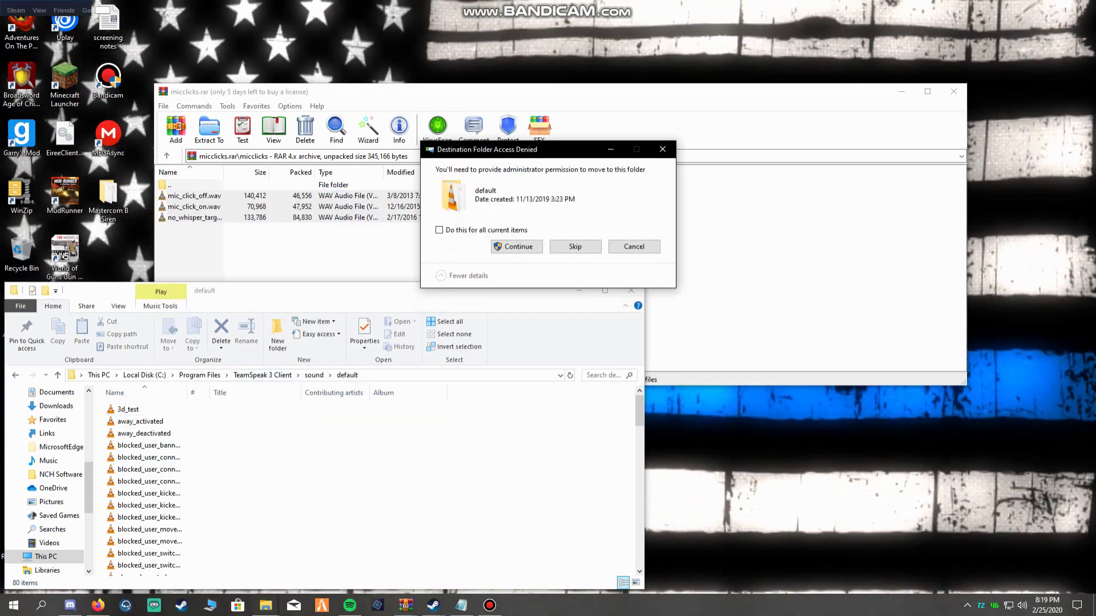
click(499, 245)
click(498, 246)
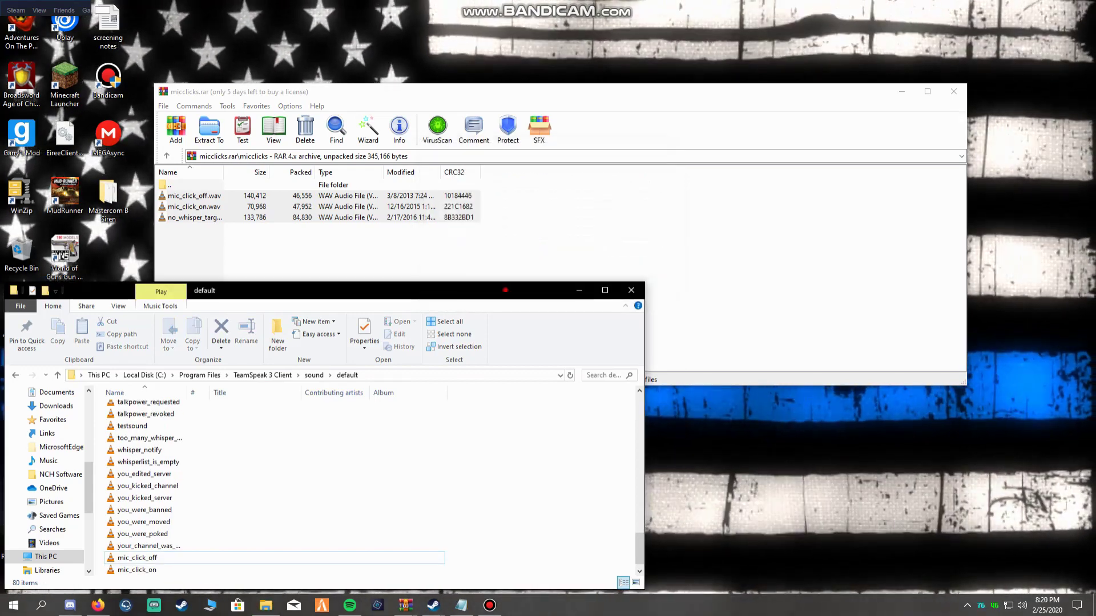
drag(505, 290, 691, 261)
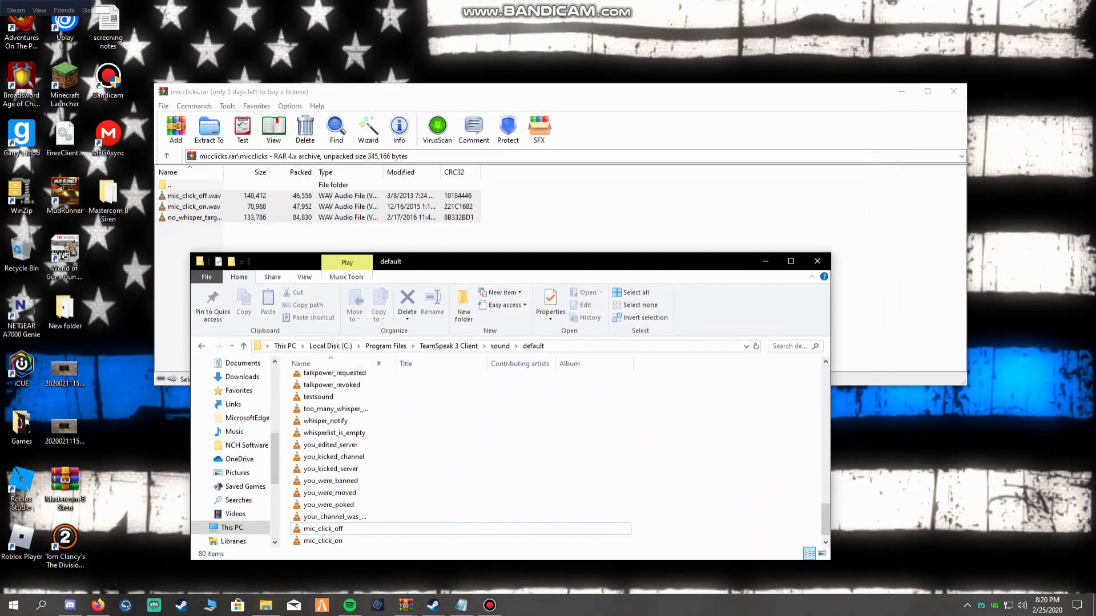
click(766, 261)
click(900, 93)
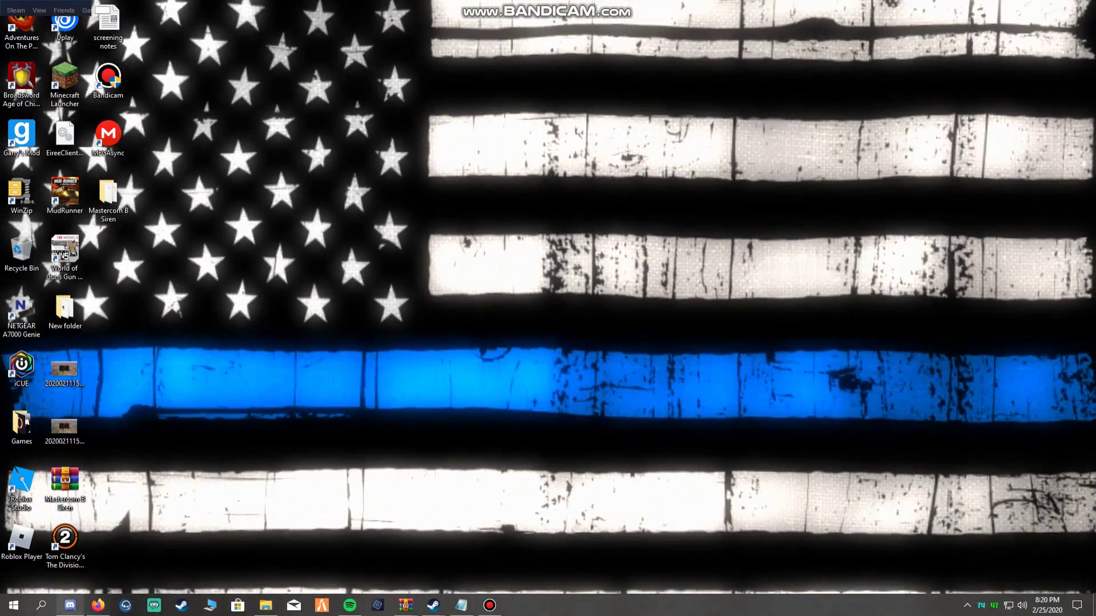
mouse_move(69, 605)
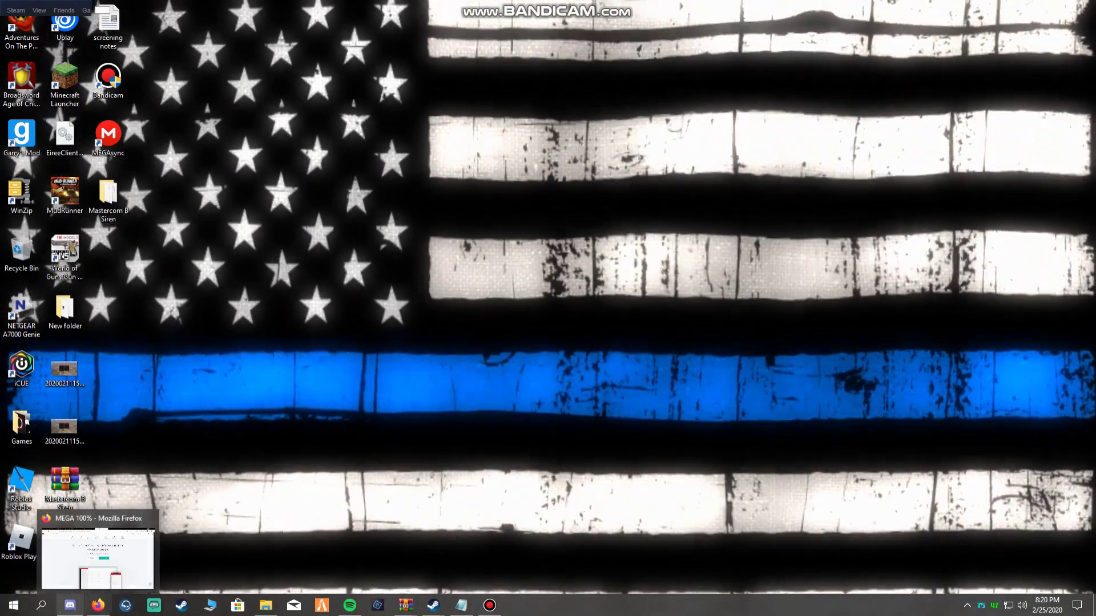
click(490, 605)
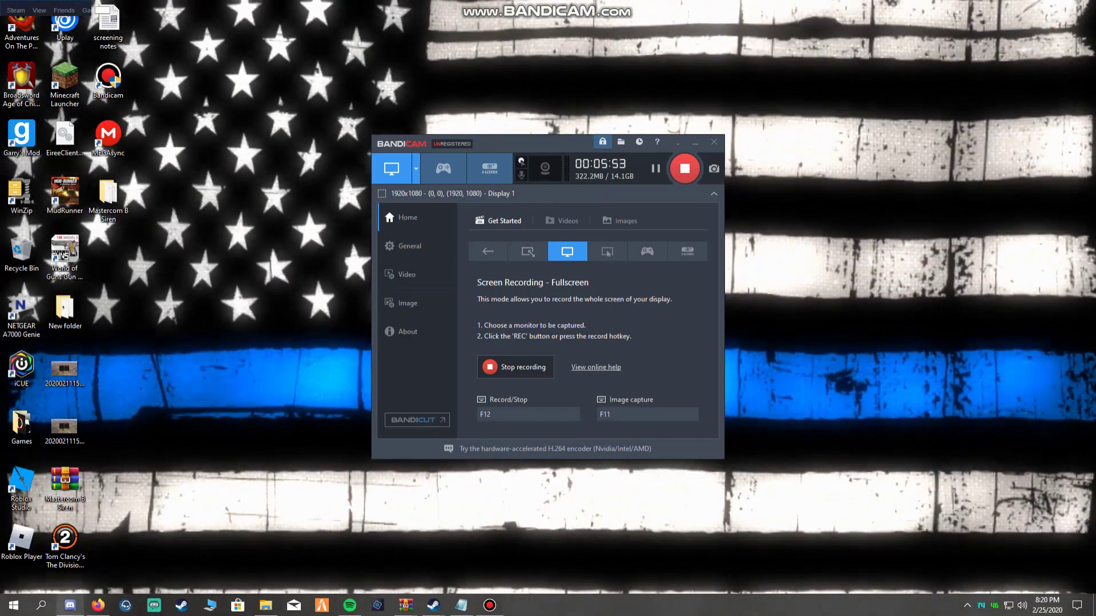
click(70, 604)
click(70, 603)
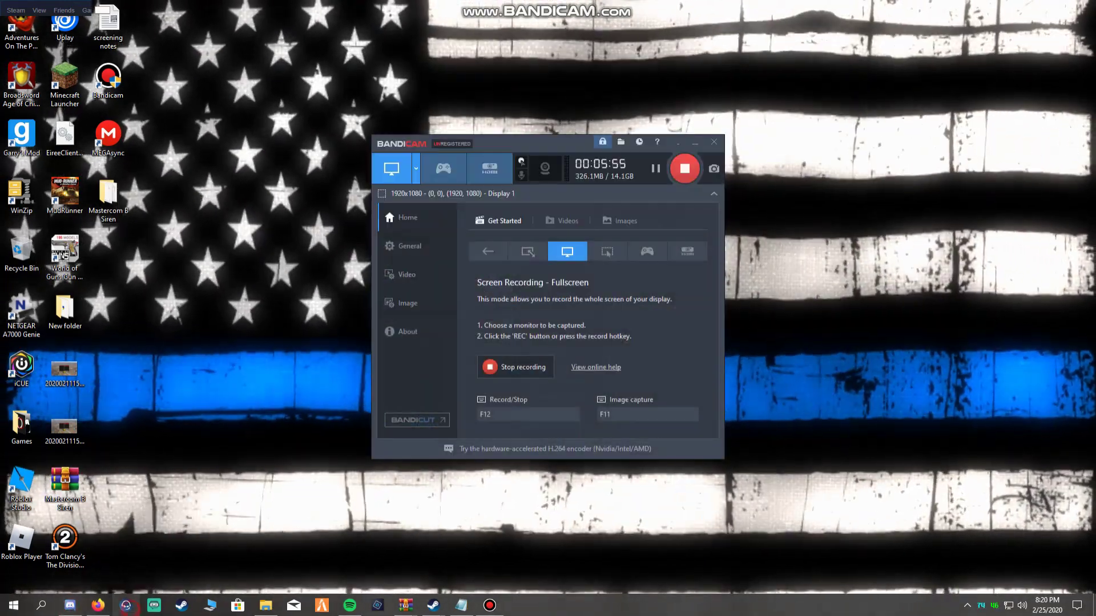
- Bring up TeamSpeak 3 connected to the ThinLineRP server and mute the microphone
key(alt+Tab)
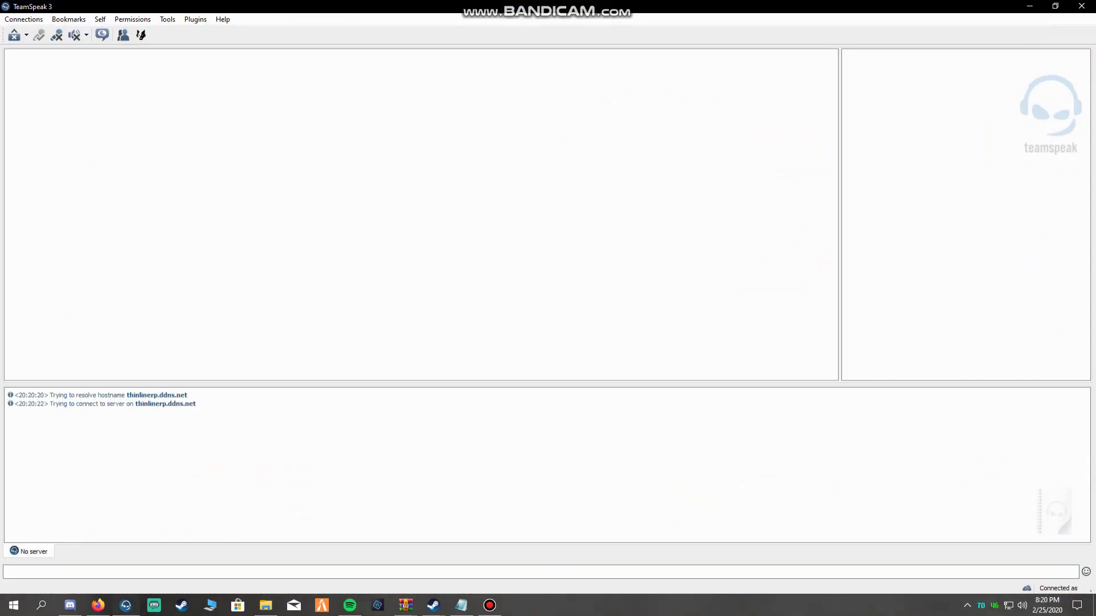
key(alt+Tab)
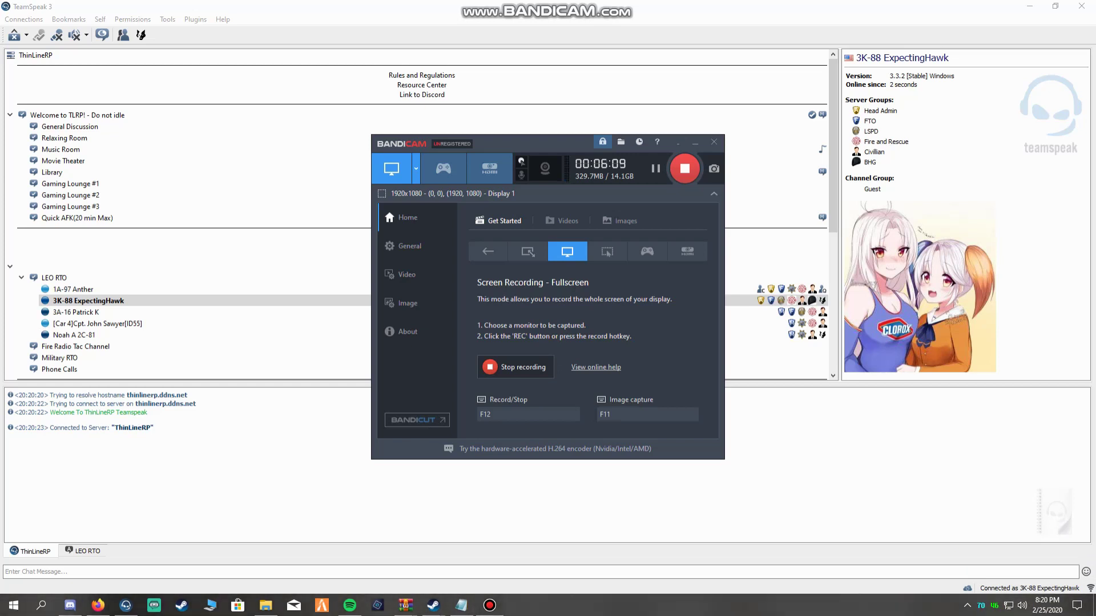
key(ctrl+m)
click(423, 246)
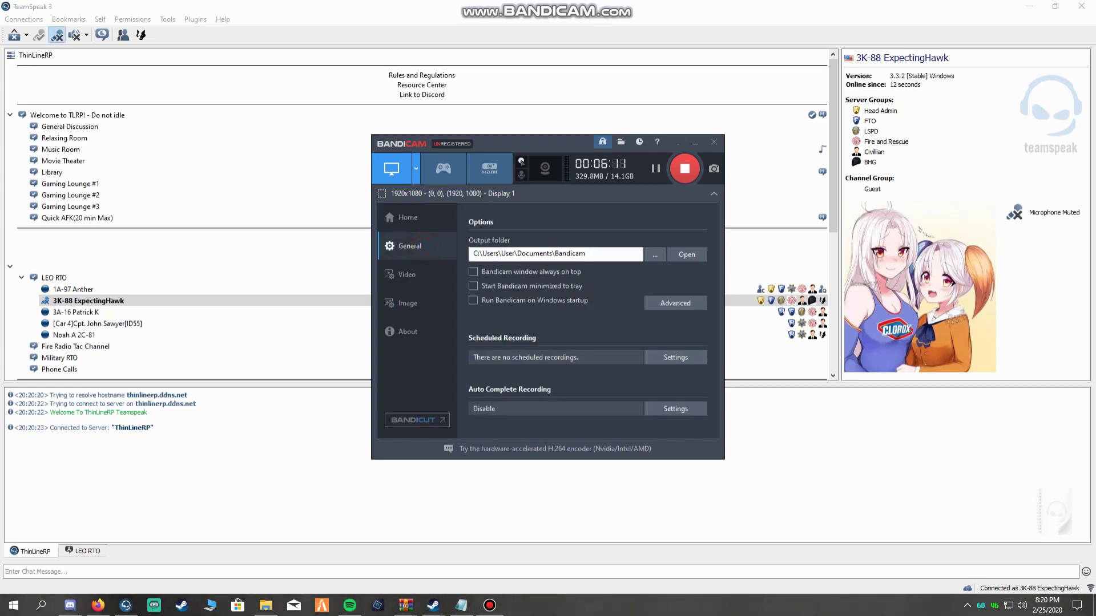
click(415, 280)
click(414, 296)
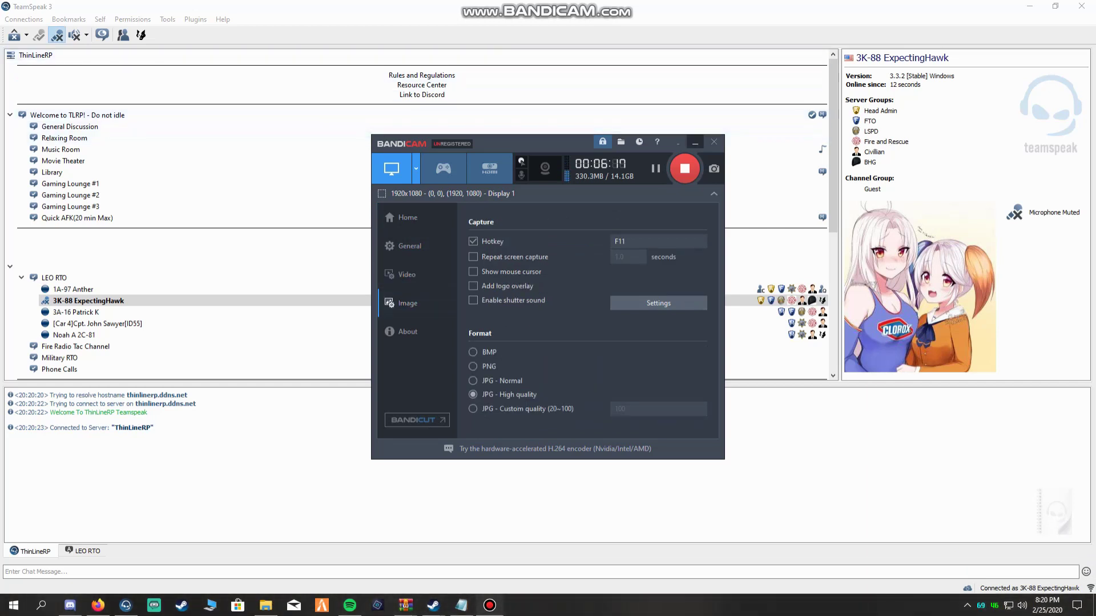
click(695, 142)
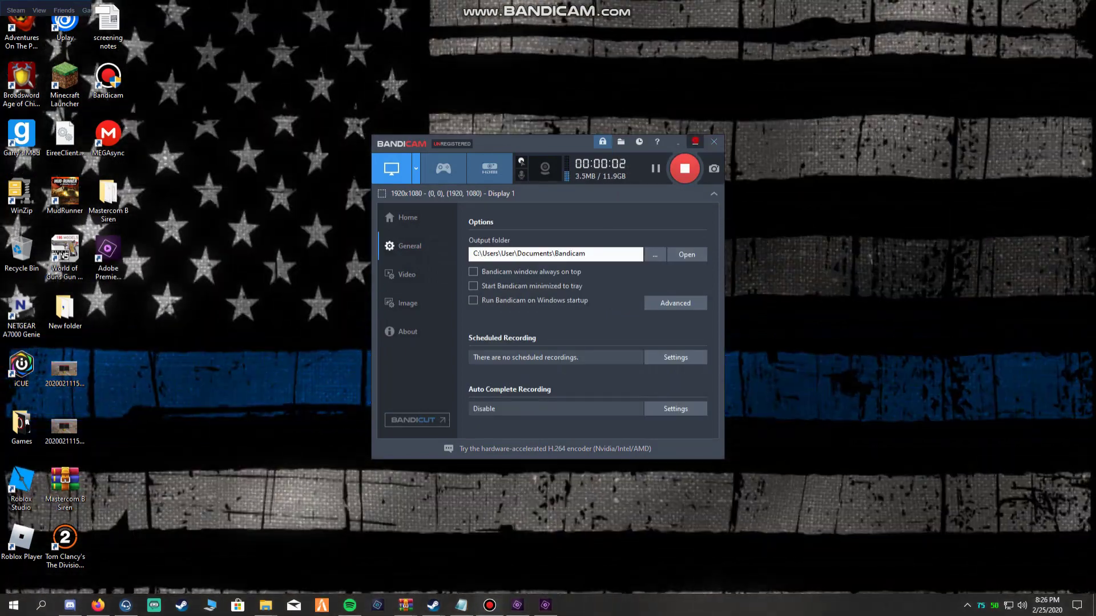
click(694, 142)
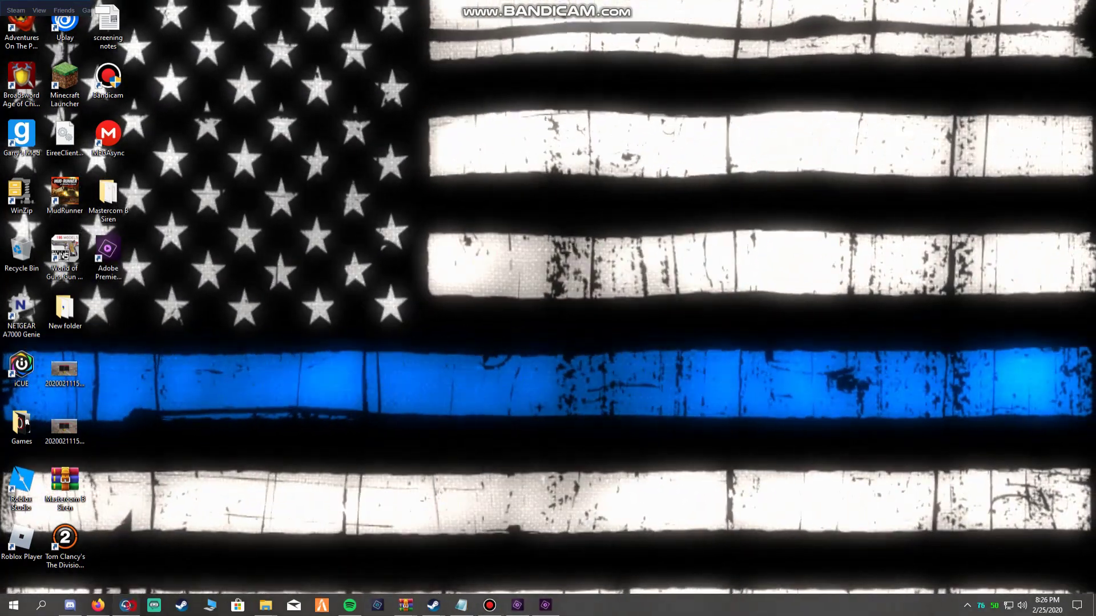
- Switch to TeamSpeak, mute its speakers, and view the Radio FX plugin's settings before closing them
click(129, 605)
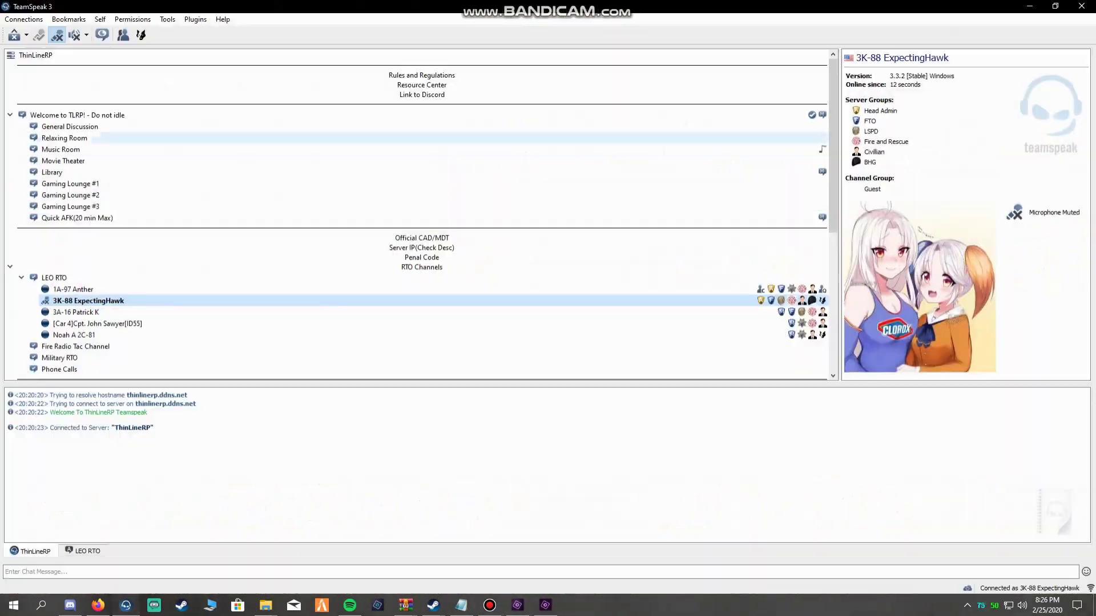
click(75, 35)
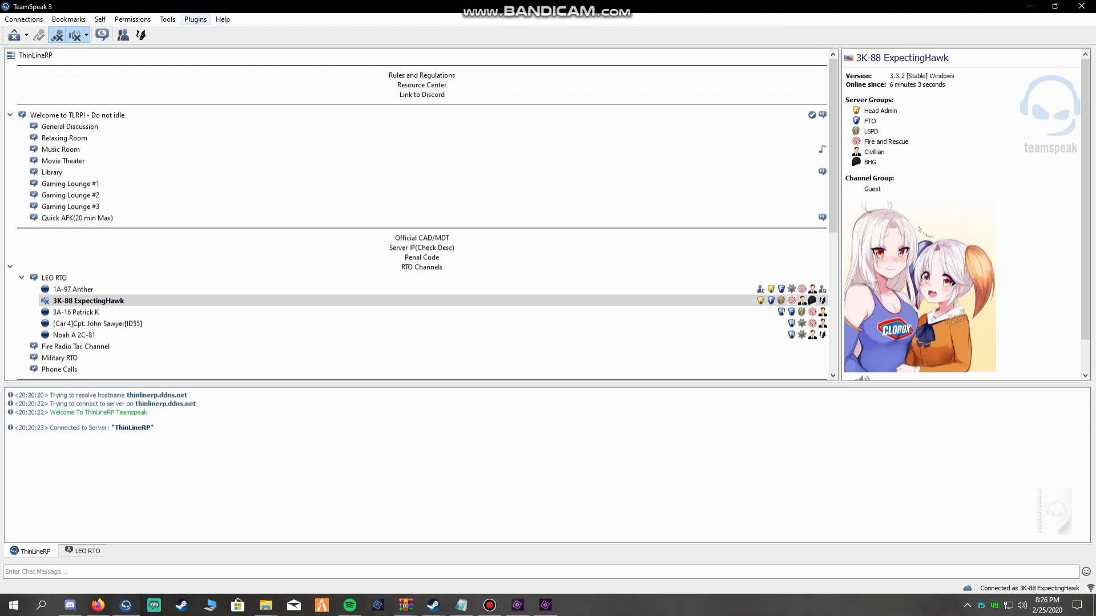
click(190, 16)
mouse_move(214, 33)
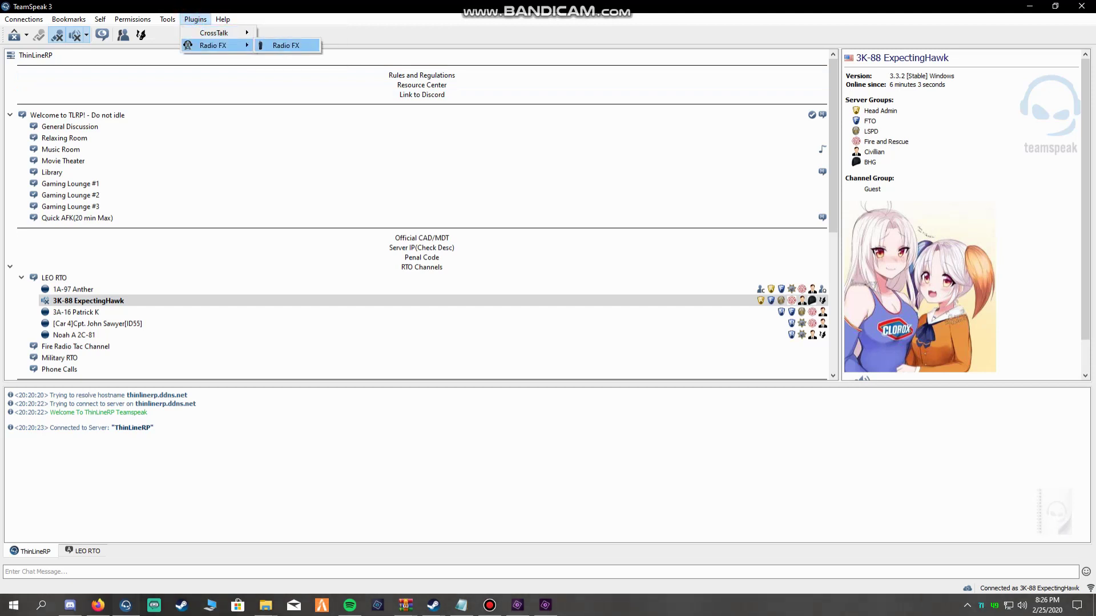
click(261, 48)
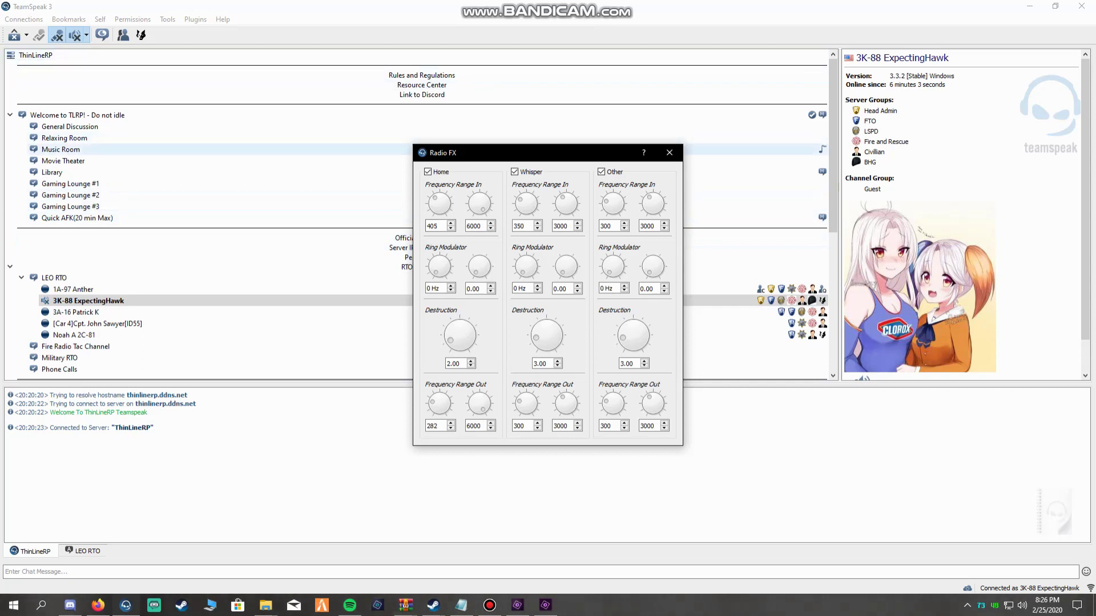
click(678, 153)
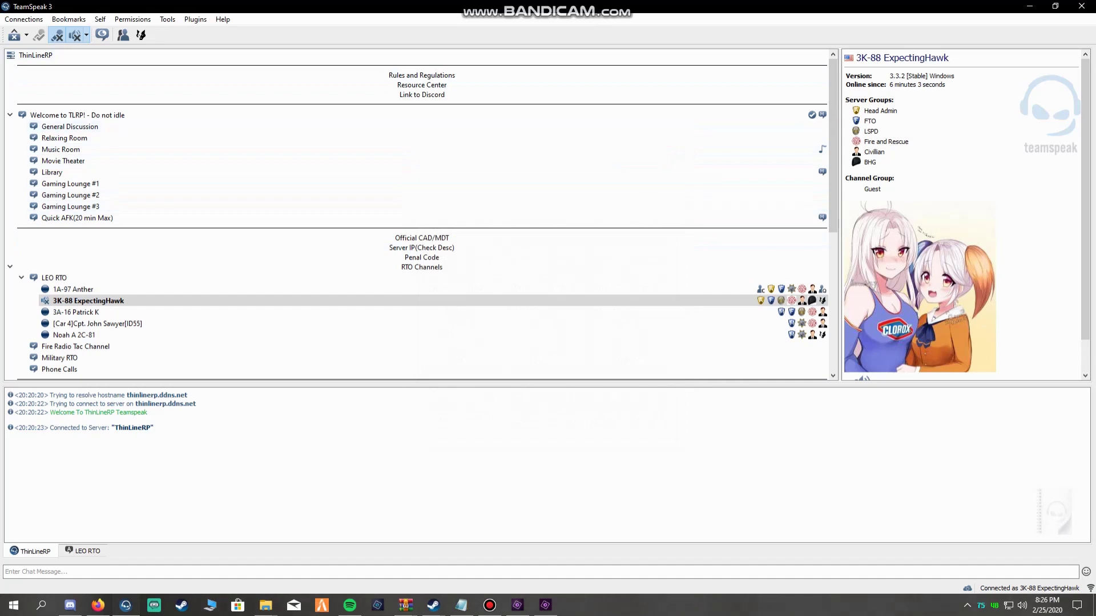
- Check the mic click options for own and other clients in TeamSpeak's Playback settings and confirm the dialog
click(167, 19)
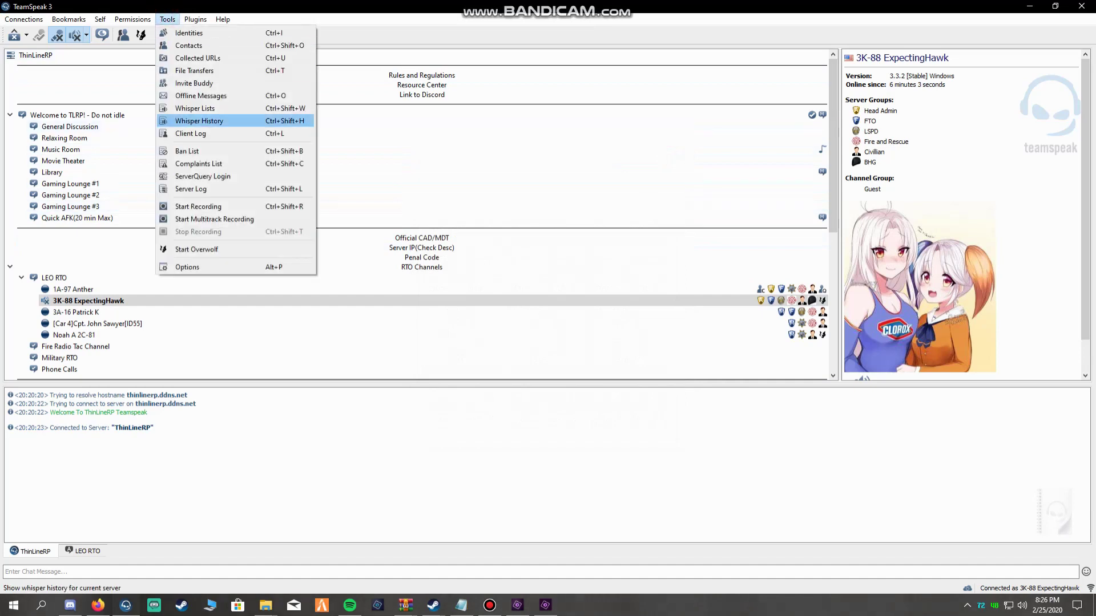
click(189, 266)
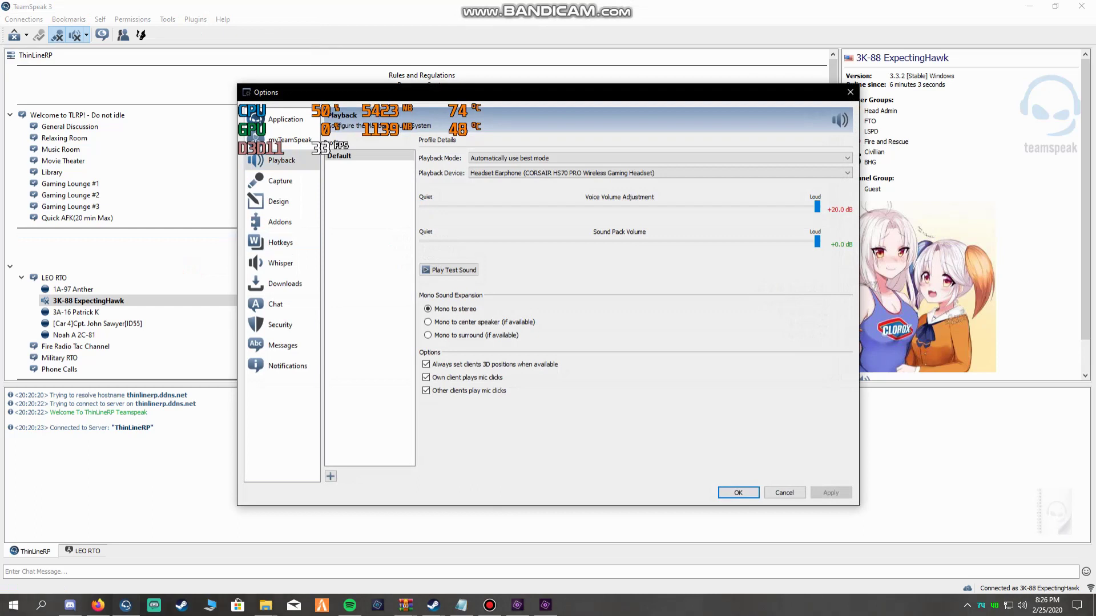
click(280, 181)
click(281, 161)
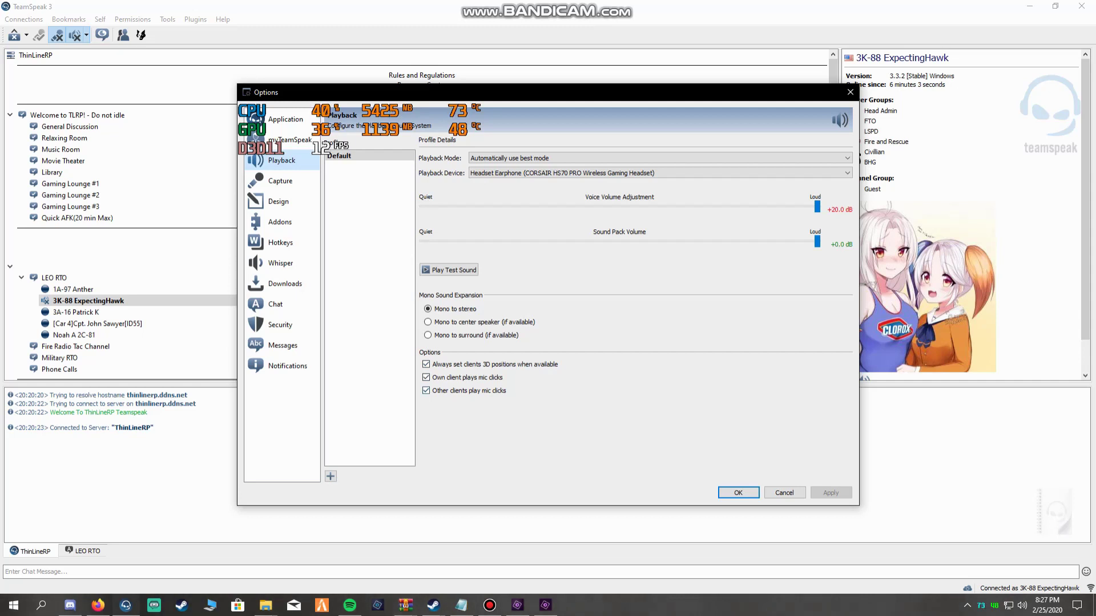
click(816, 490)
click(738, 493)
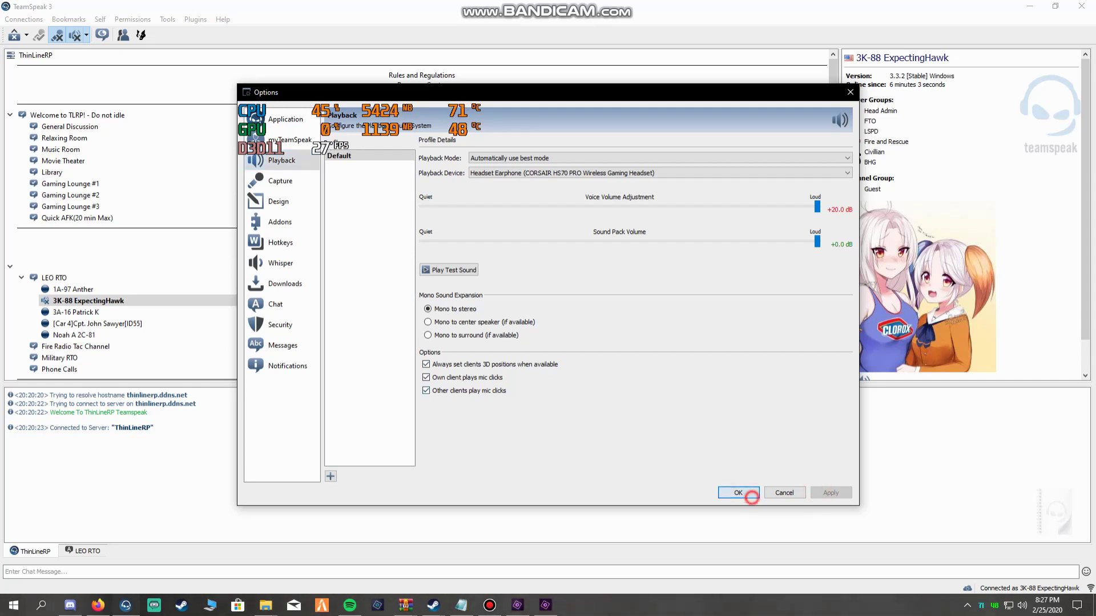